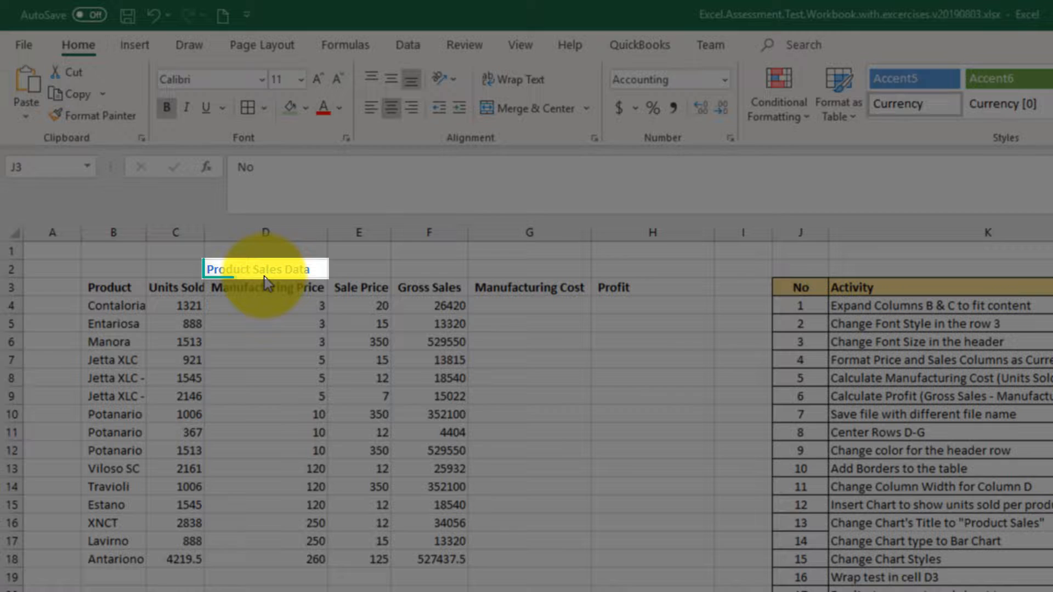
Examine the Product Sales Data table's headers and the empty Manufacturing Cost and Profit columns.
{"action": "left_click", "coordinate": [261, 274]}
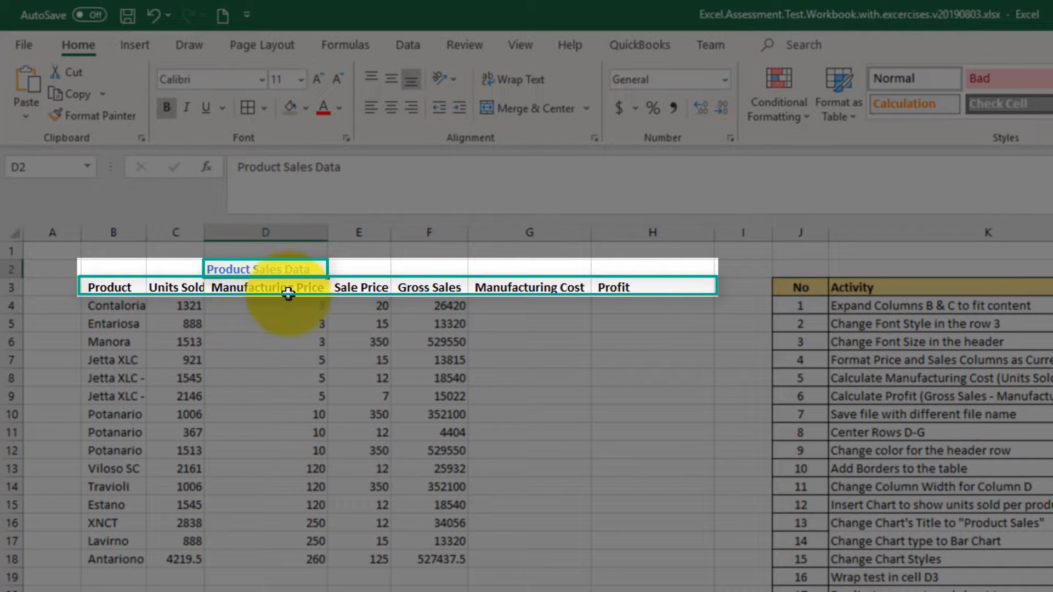
{"action": "left_click", "coordinate": [367, 289]}
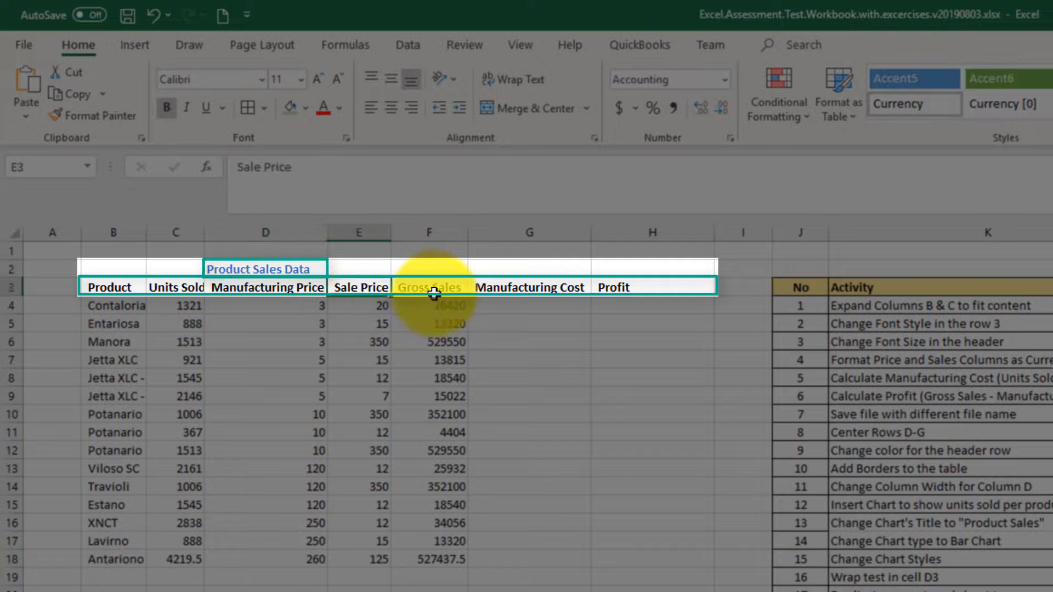
{"action": "left_click", "coordinate": [433, 289]}
{"action": "left_click", "coordinate": [543, 287]}
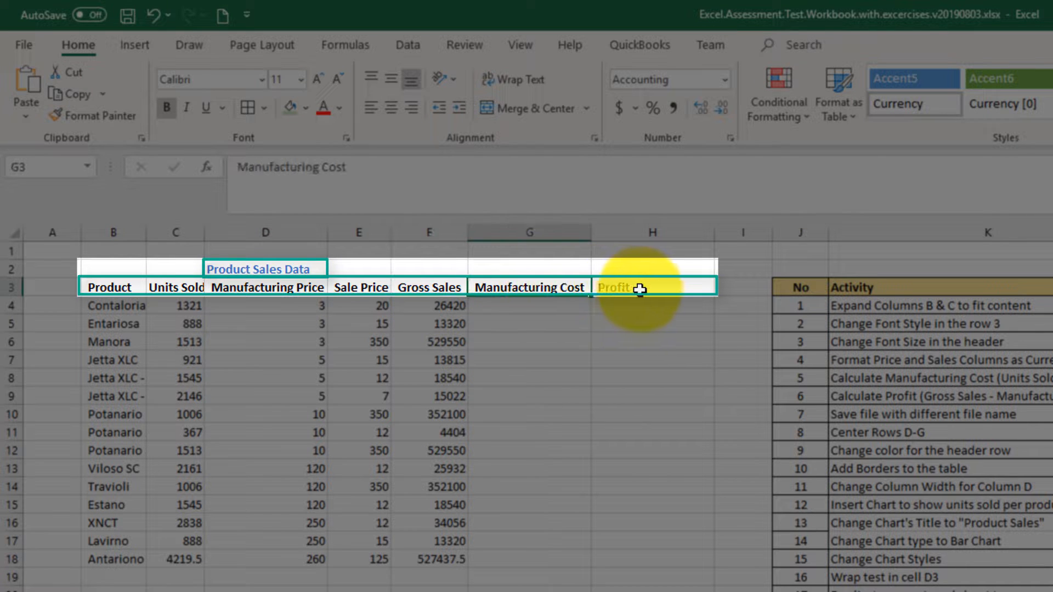
{"action": "left_click", "coordinate": [640, 289]}
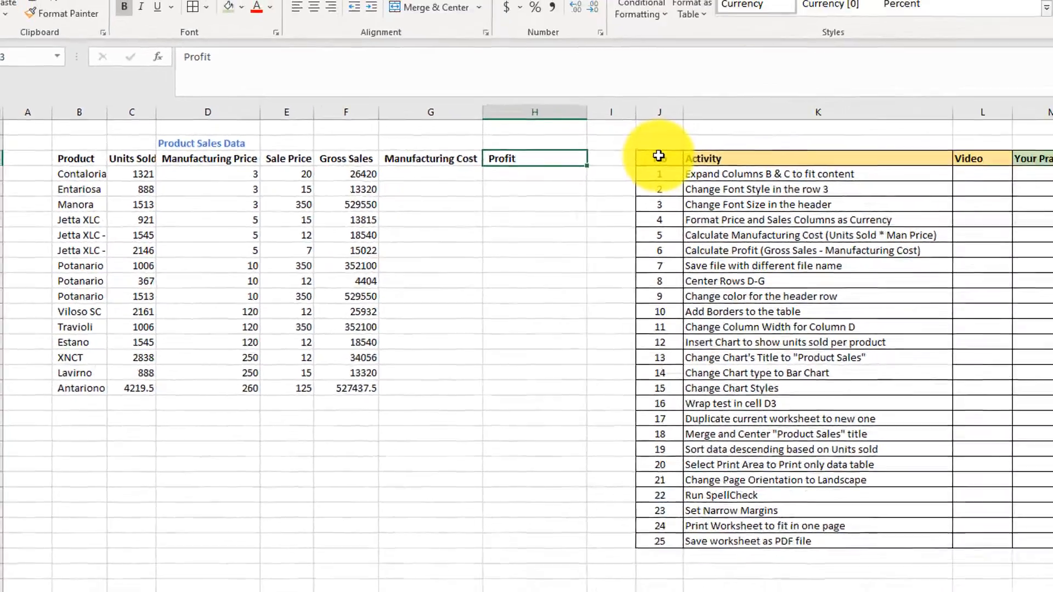
{"action": "left_click_drag", "start_coordinate": [869, 139], "coordinate": [765, 455]}
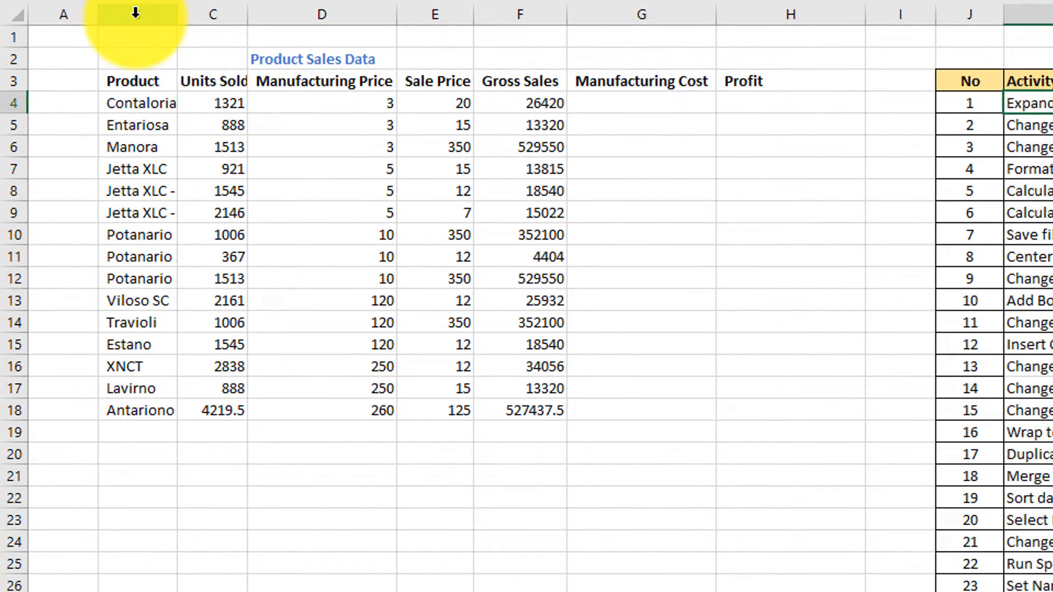
{"action": "left_click", "coordinate": [136, 14]}
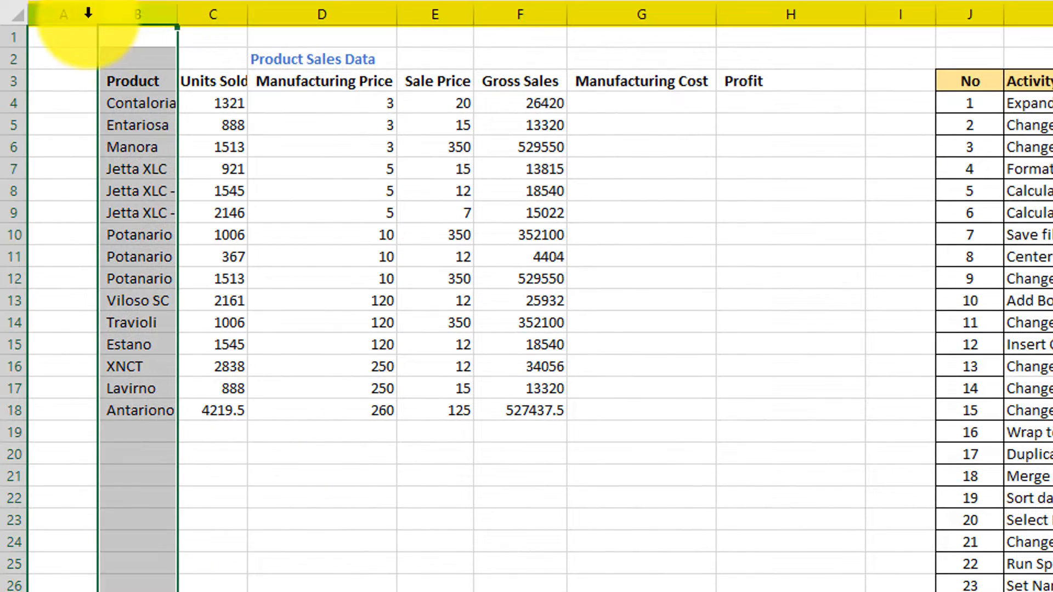
{"action": "left_click", "coordinate": [322, 14]}
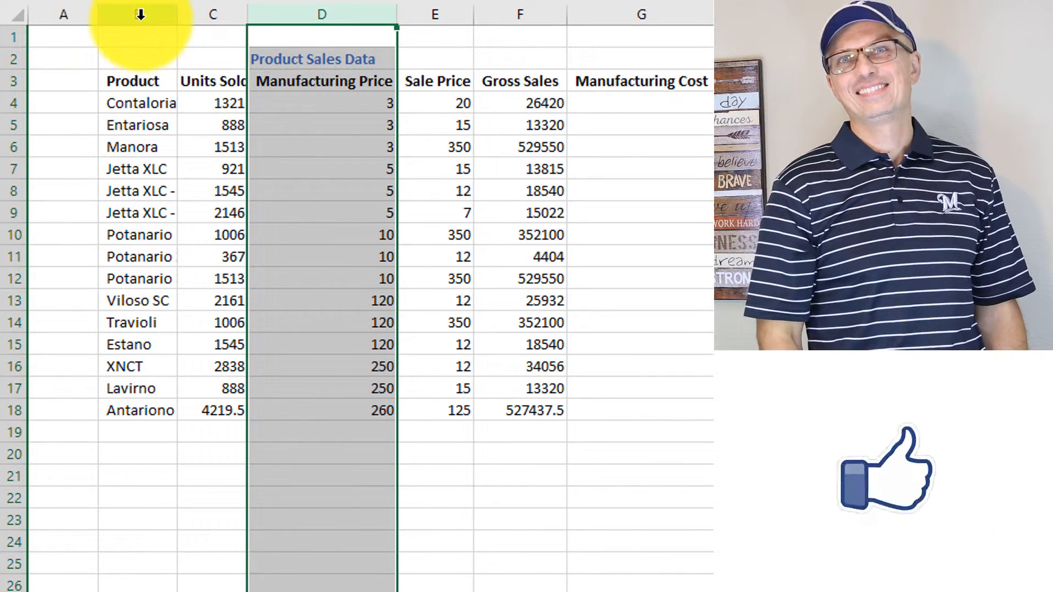
{"action": "left_click", "coordinate": [141, 15]}
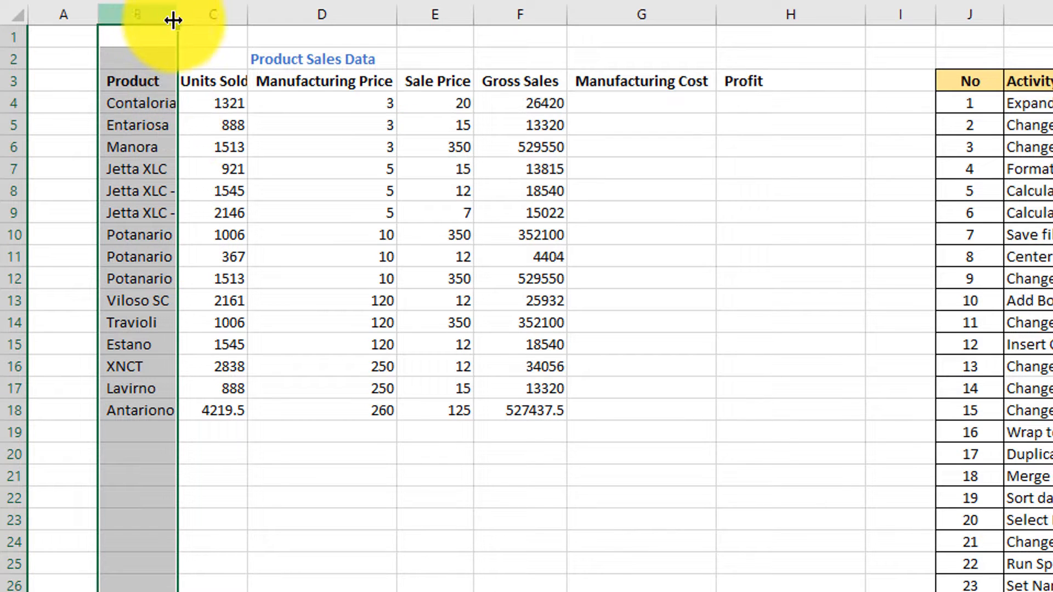
{"action": "left_click_drag", "start_coordinate": [181, 19], "coordinate": [210, 34]}
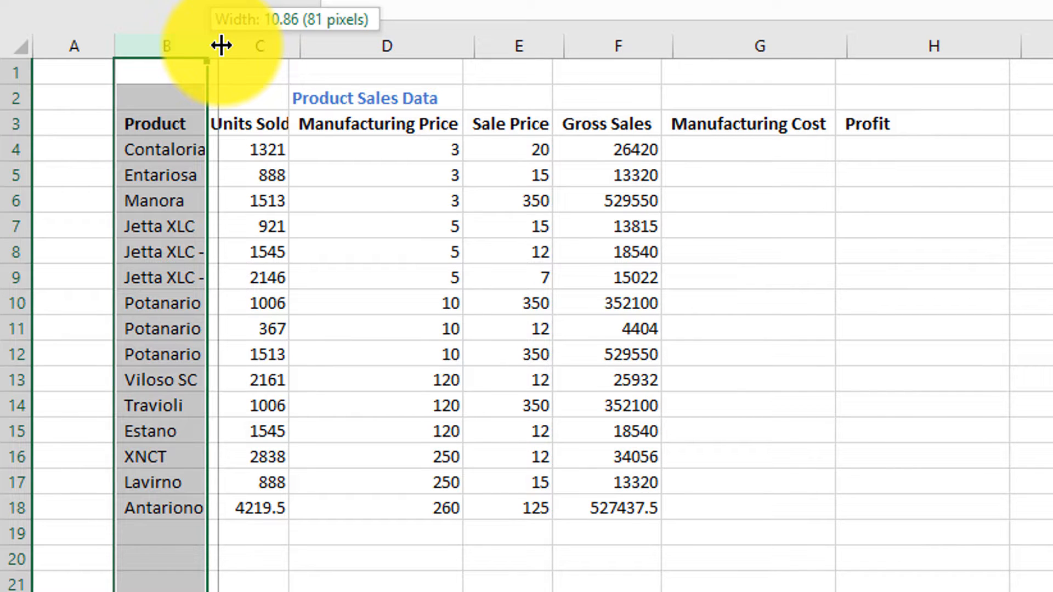
{"action": "left_click_drag", "start_coordinate": [222, 44], "coordinate": [236, 45]}
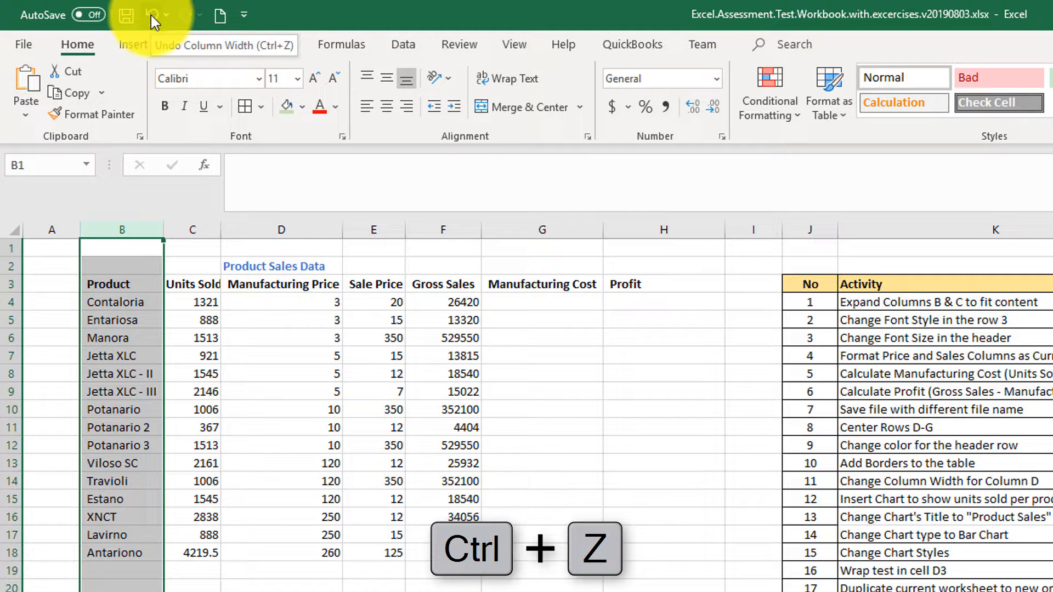
{"action": "left_click", "coordinate": [151, 15]}
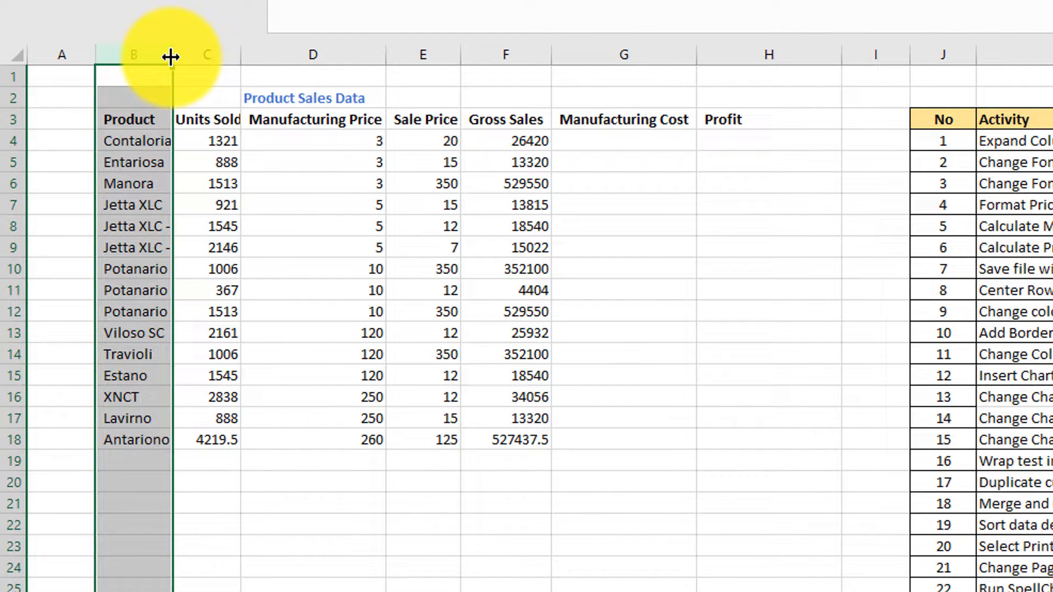
Autofit columns B and C to fit their content.
{"action": "double_click", "coordinate": [173, 54]}
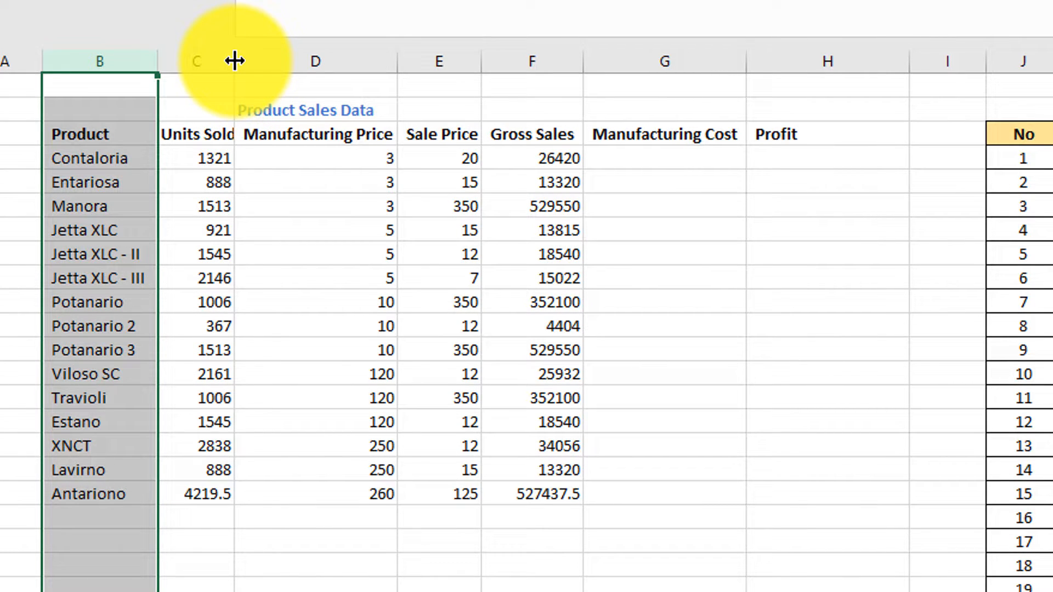
{"action": "double_click", "coordinate": [235, 60]}
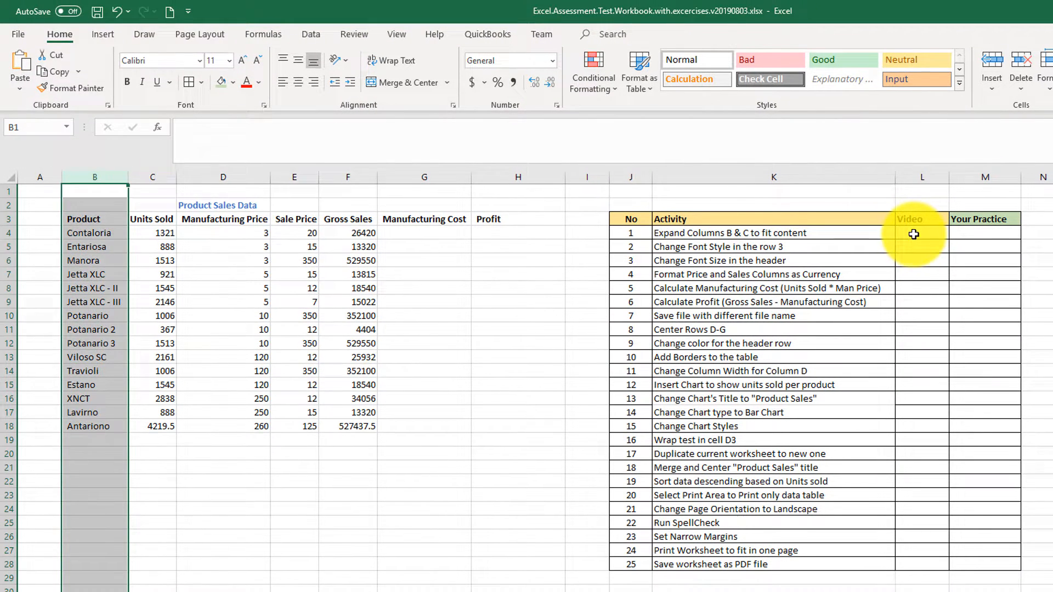
Fill the Video cell for activity 1 with green to mark it done.
{"action": "left_click", "coordinate": [913, 234]}
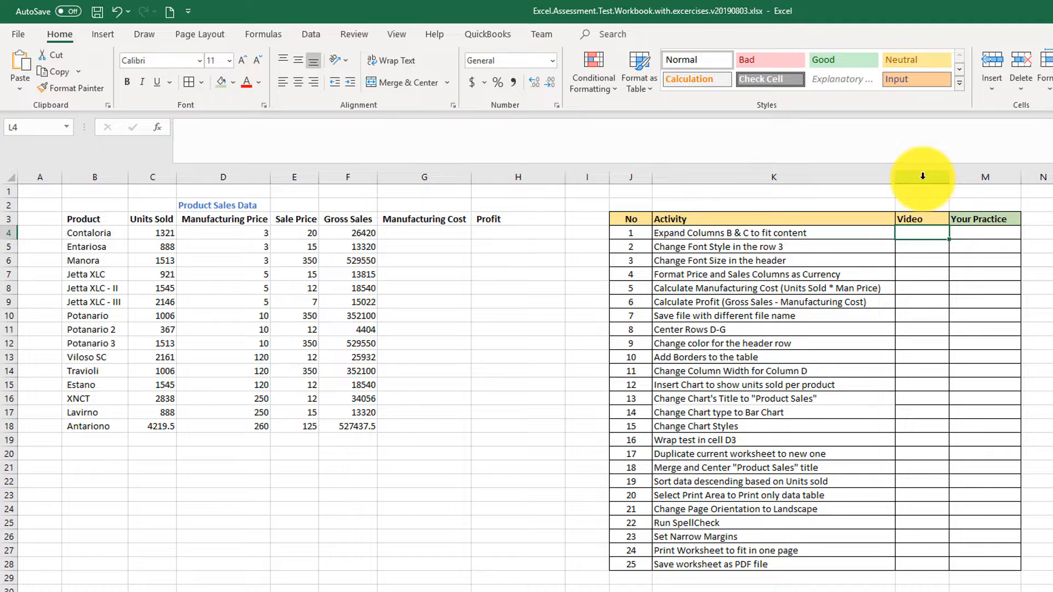
{"action": "left_click", "coordinate": [222, 85]}
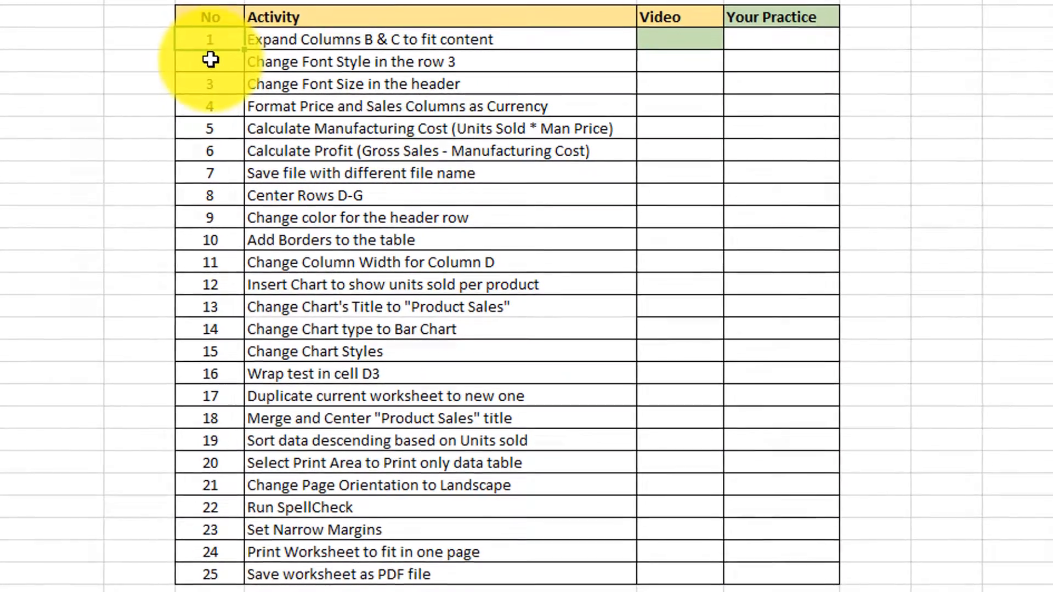
{"action": "left_click", "coordinate": [246, 77]}
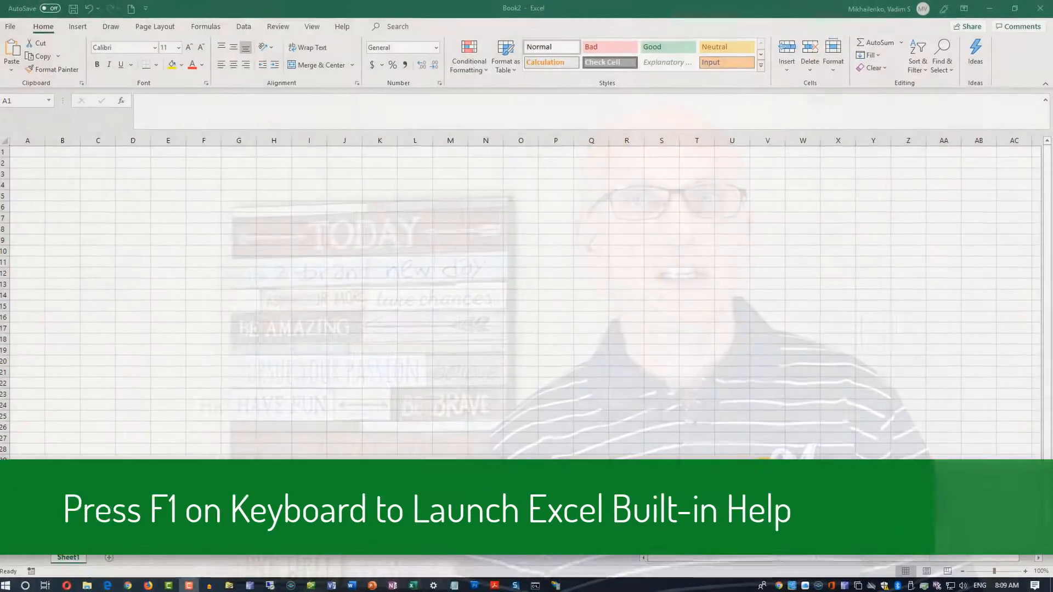
Open the built-in Help pane, search for SUM and open the SUM function article.
{"action": "key", "text": "F1"}
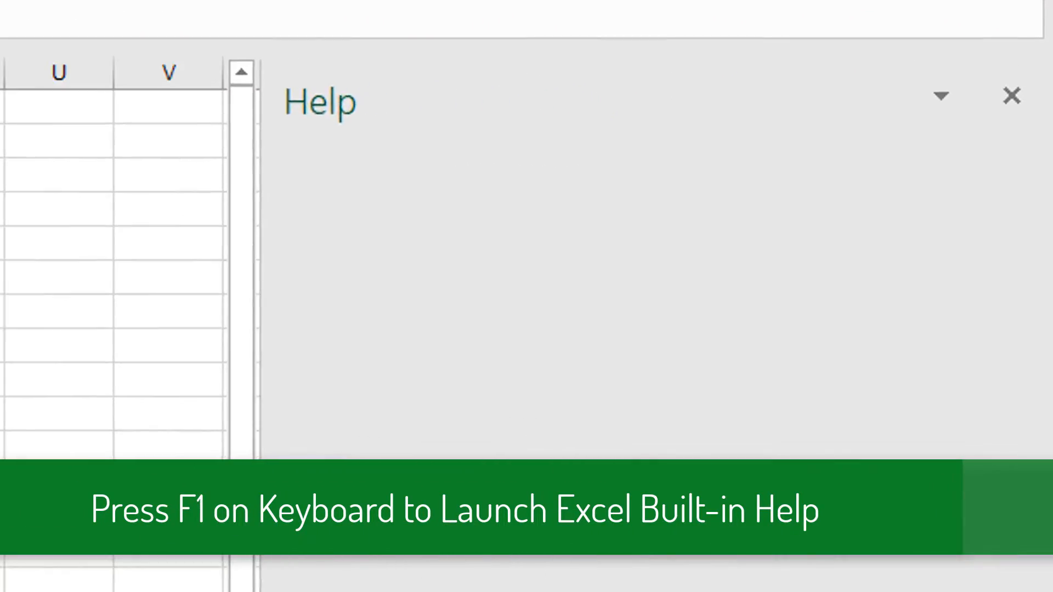
{"action": "left_click", "coordinate": [287, 203]}
{"action": "type", "text": "SUM"}
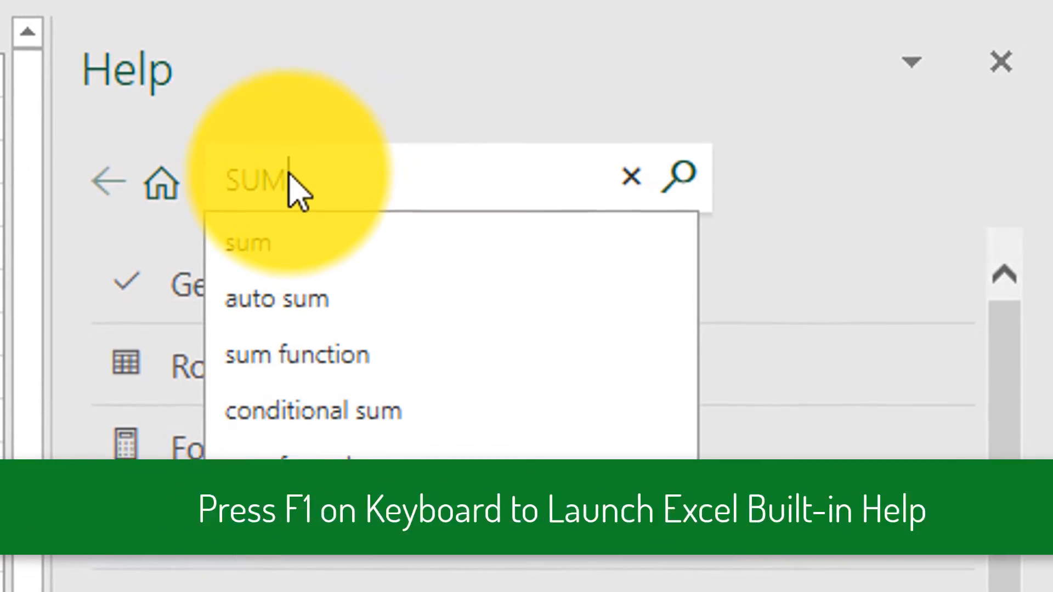
{"action": "key", "text": "Return"}
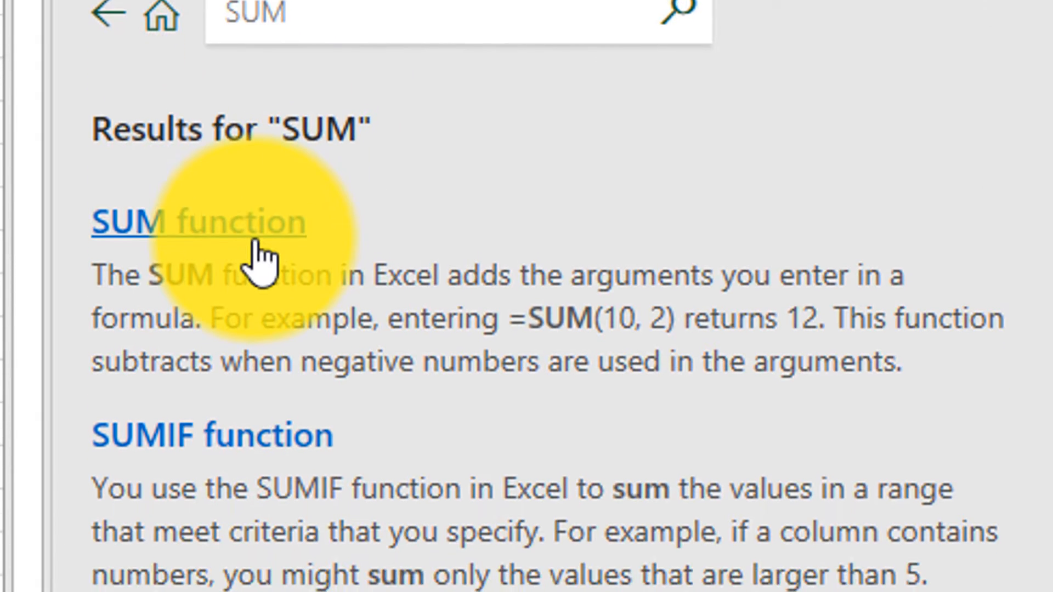
{"action": "left_click", "coordinate": [257, 242]}
{"action": "scroll", "coordinate": [527, 296], "scroll_direction": "down", "scroll_amount": 5}
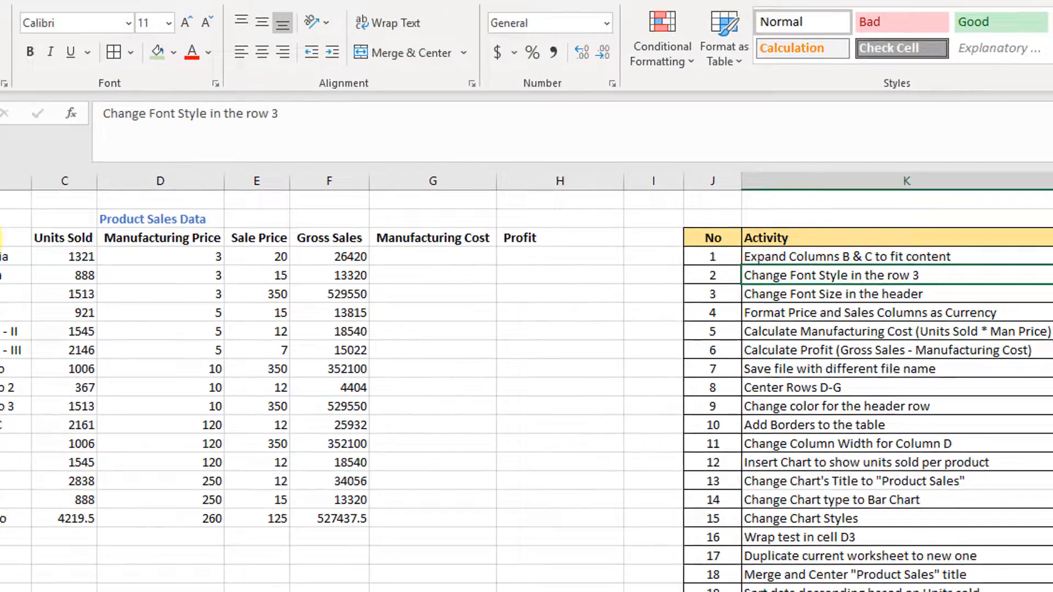
Apply the Accent6 cell style to the header row B3:H3.
{"action": "left_click_drag", "start_coordinate": [106, 277], "coordinate": [642, 282]}
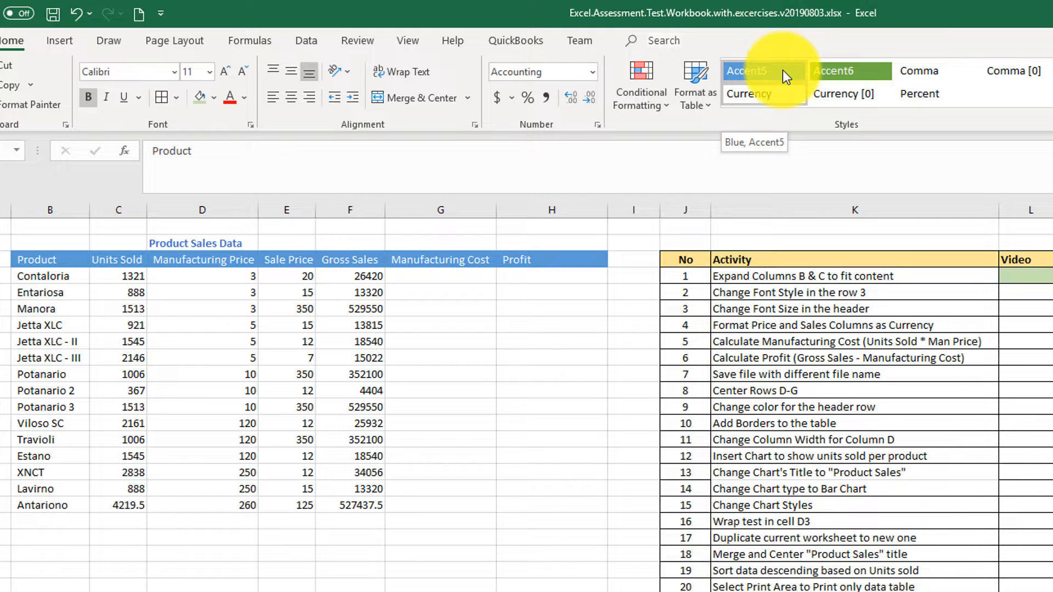
{"action": "left_click", "coordinate": [855, 75]}
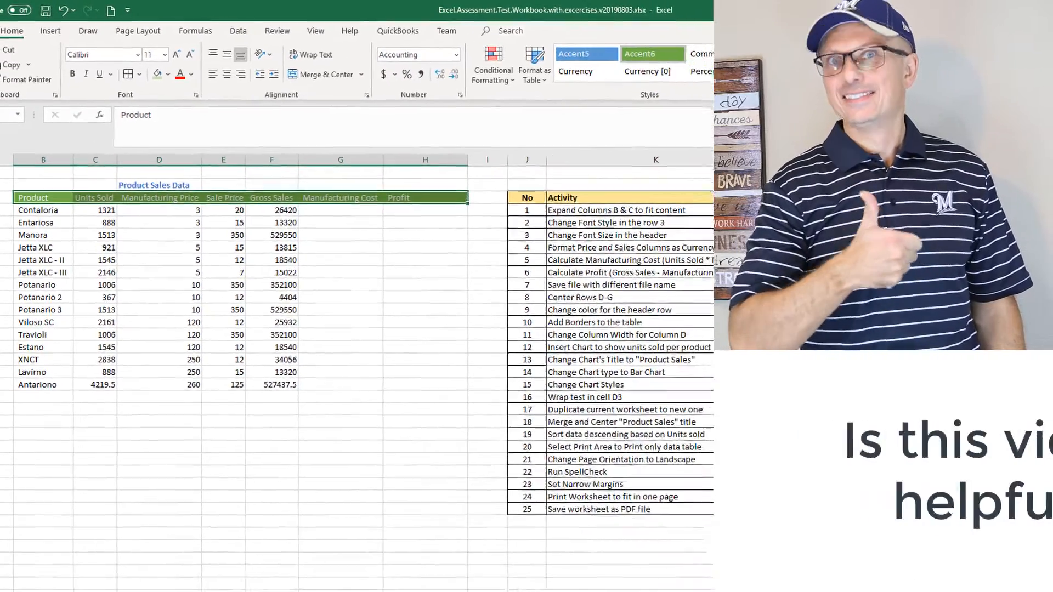
{"action": "left_click", "coordinate": [826, 77]}
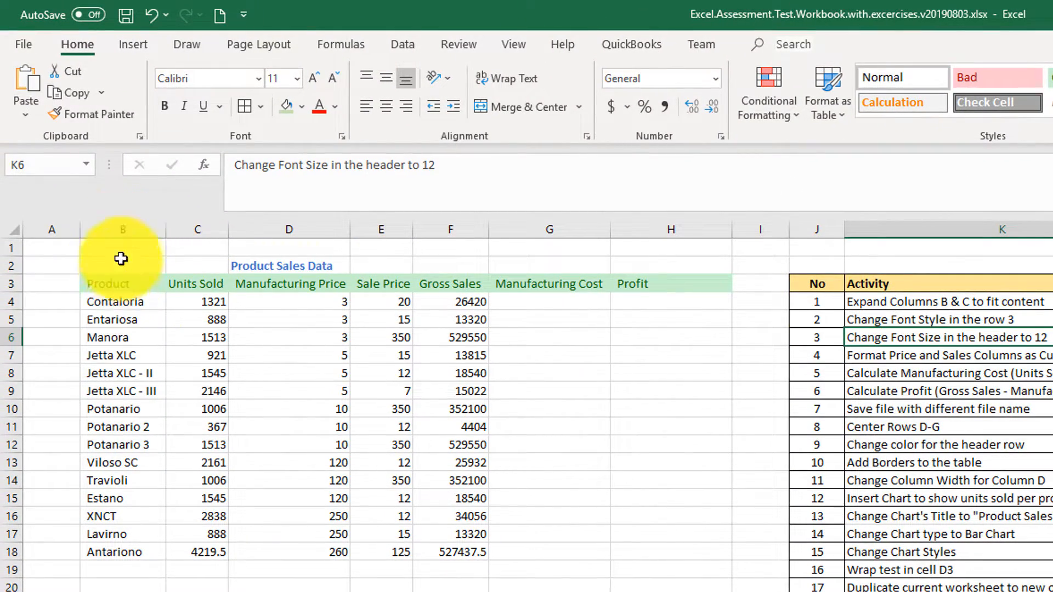
{"action": "left_click_drag", "start_coordinate": [89, 286], "coordinate": [680, 287]}
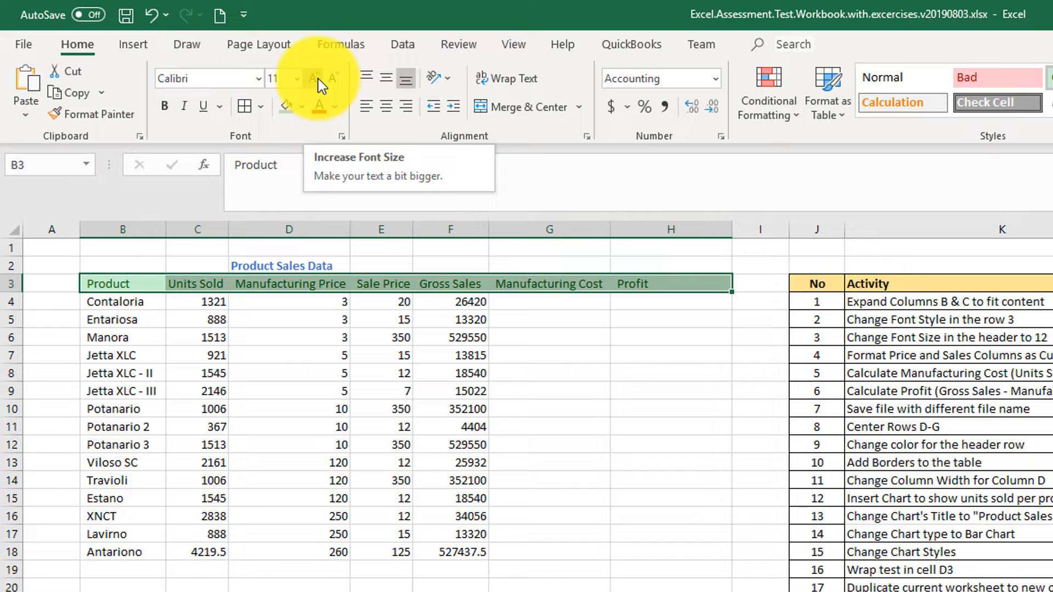
{"action": "left_click", "coordinate": [318, 79]}
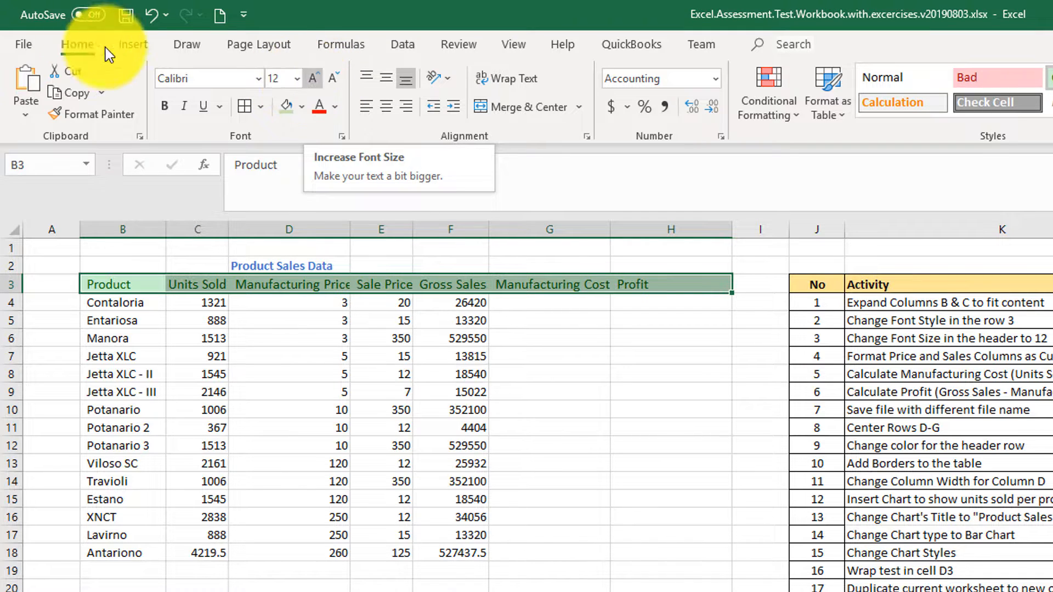
{"action": "key", "text": "ctrl+z"}
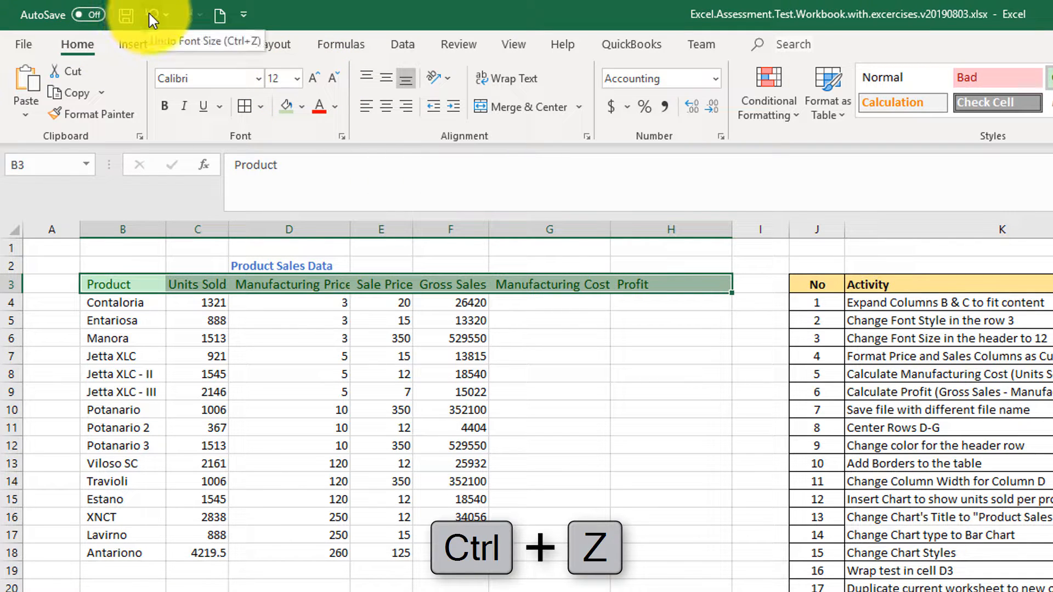
{"action": "left_click", "coordinate": [150, 15]}
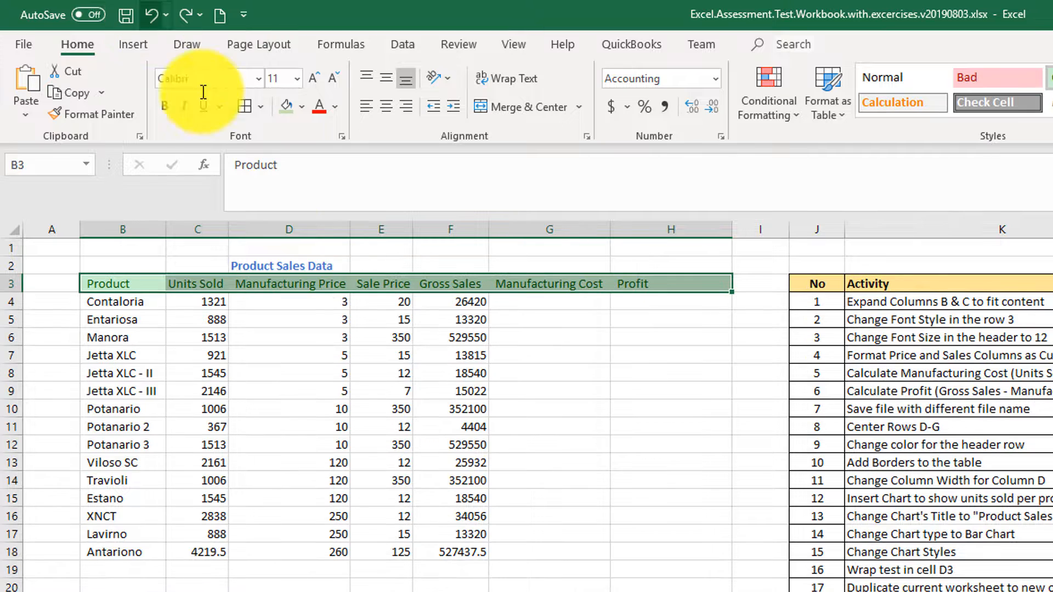
Set the header row's font size to 12.
{"action": "right_click", "coordinate": [317, 285]}
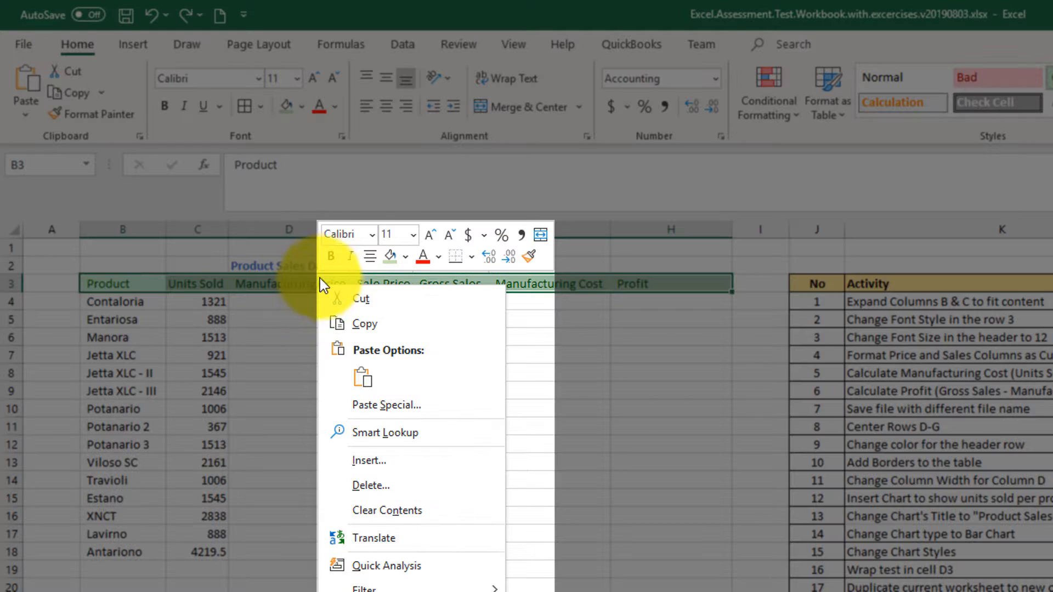
{"action": "left_click", "coordinate": [411, 233]}
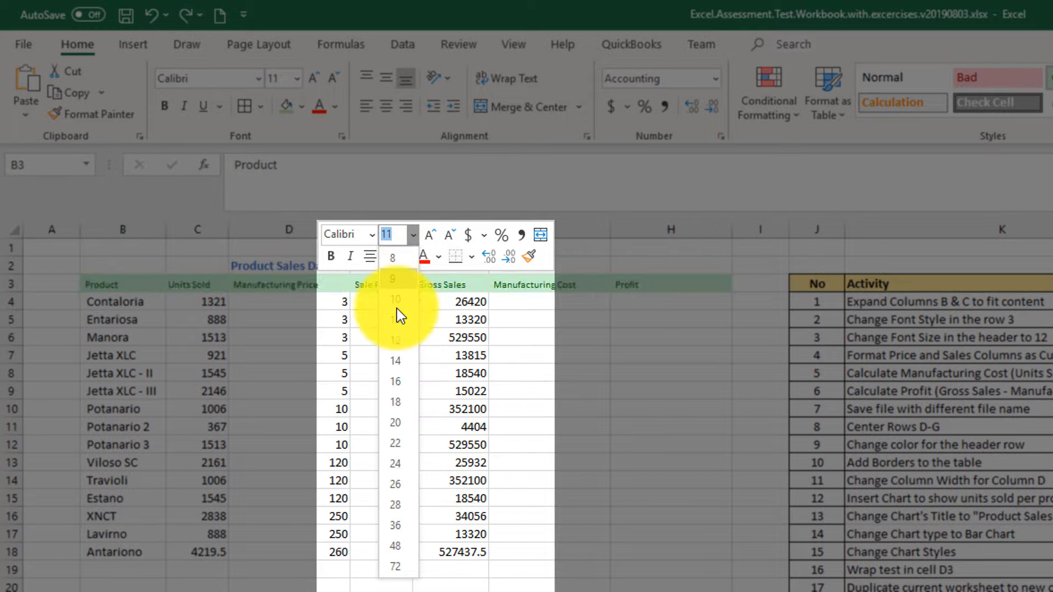
{"action": "left_click", "coordinate": [394, 338]}
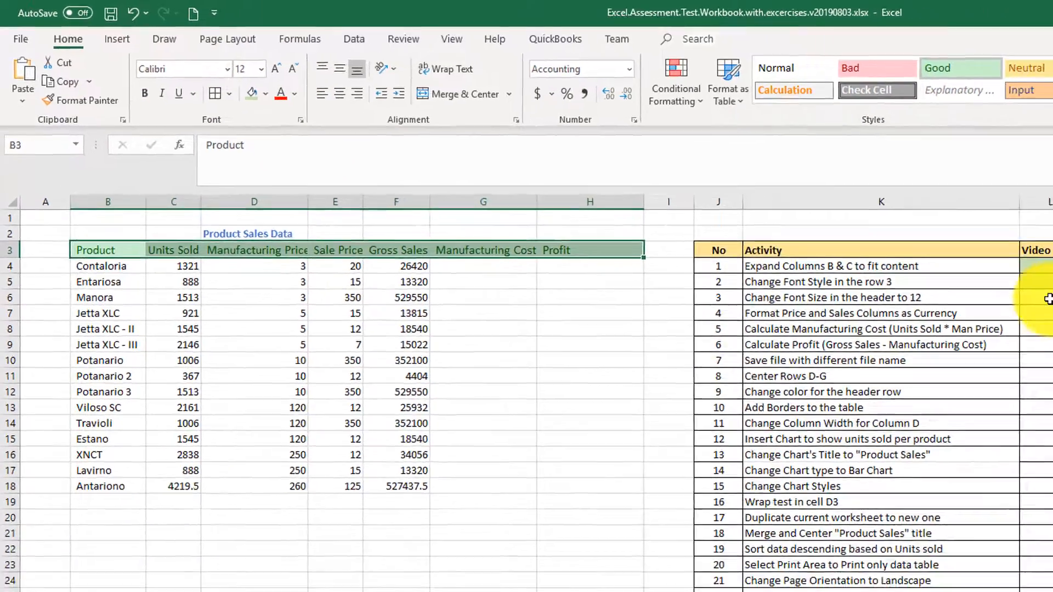
Fill the Video cell for activity 3 with green to mark it done.
{"action": "left_click", "coordinate": [1048, 299]}
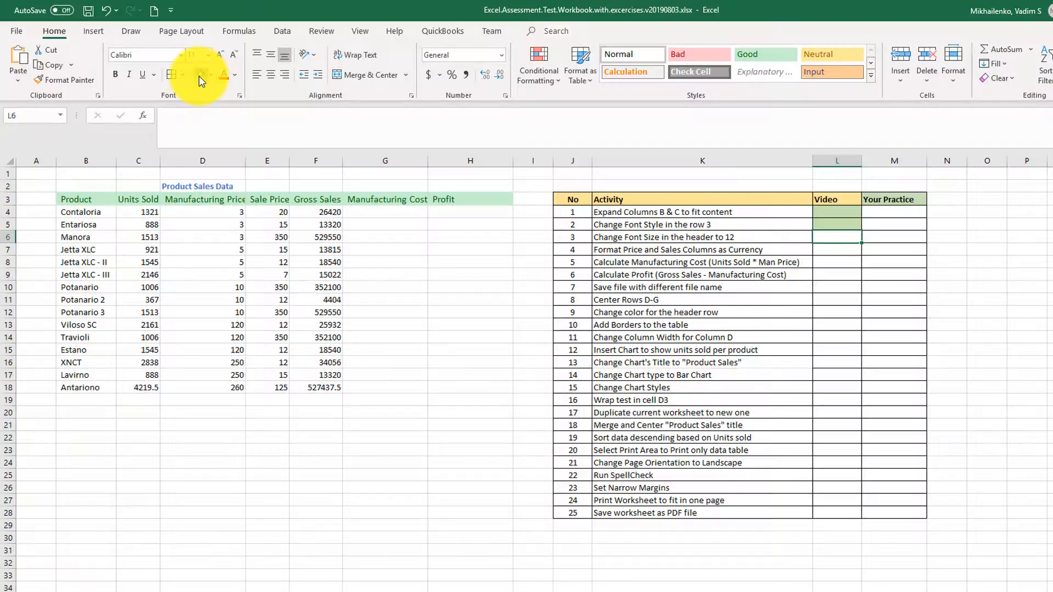
{"action": "left_click", "coordinate": [200, 76]}
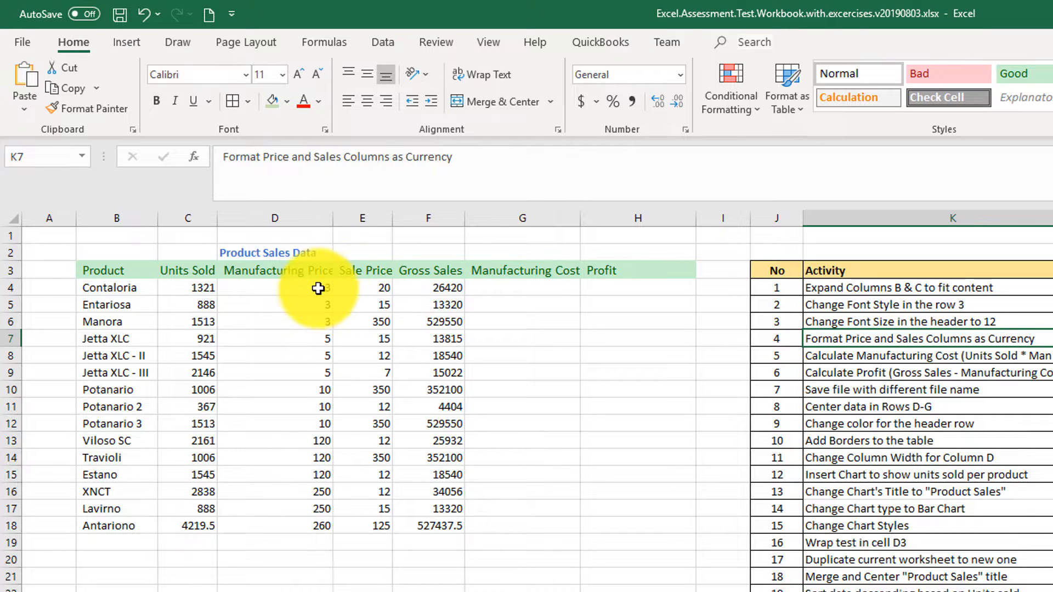
Format the price and sales values in D4:F18 with the Accounting number format.
{"action": "left_click_drag", "start_coordinate": [318, 288], "coordinate": [316, 529]}
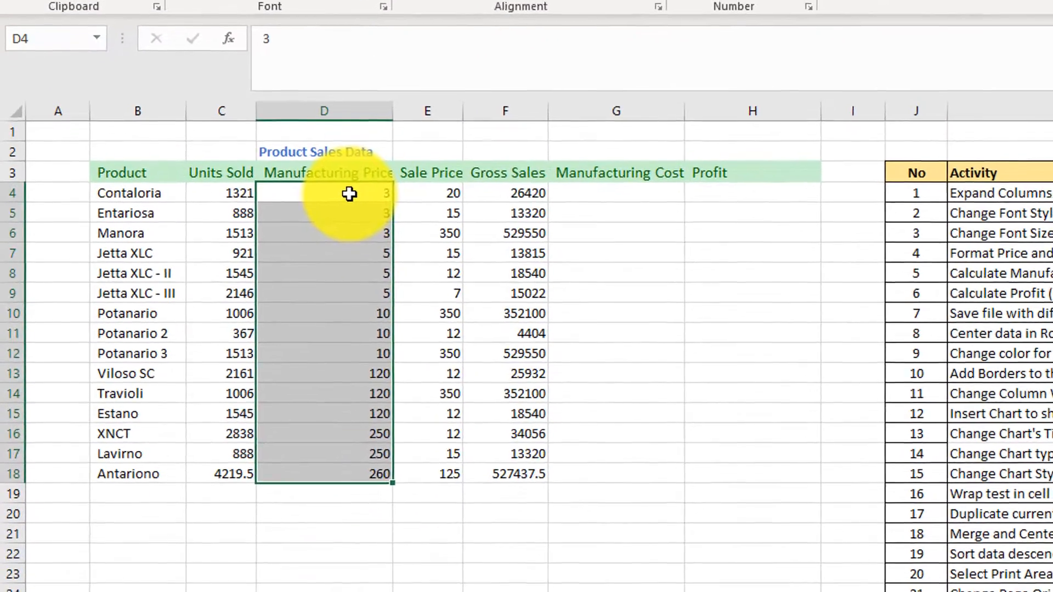
{"action": "left_click_drag", "start_coordinate": [337, 219], "coordinate": [496, 492]}
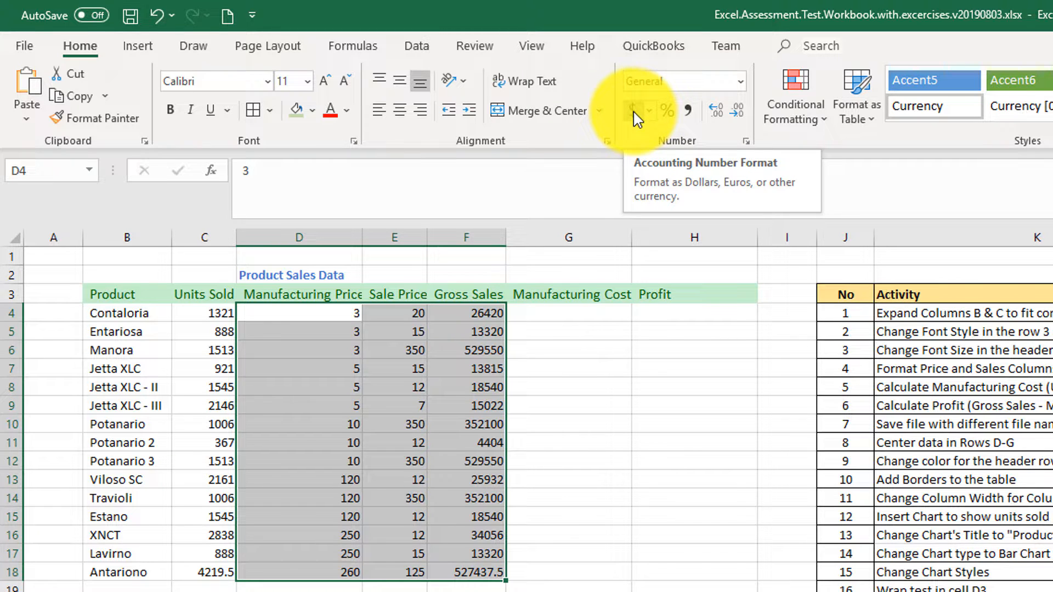
{"action": "left_click", "coordinate": [634, 112]}
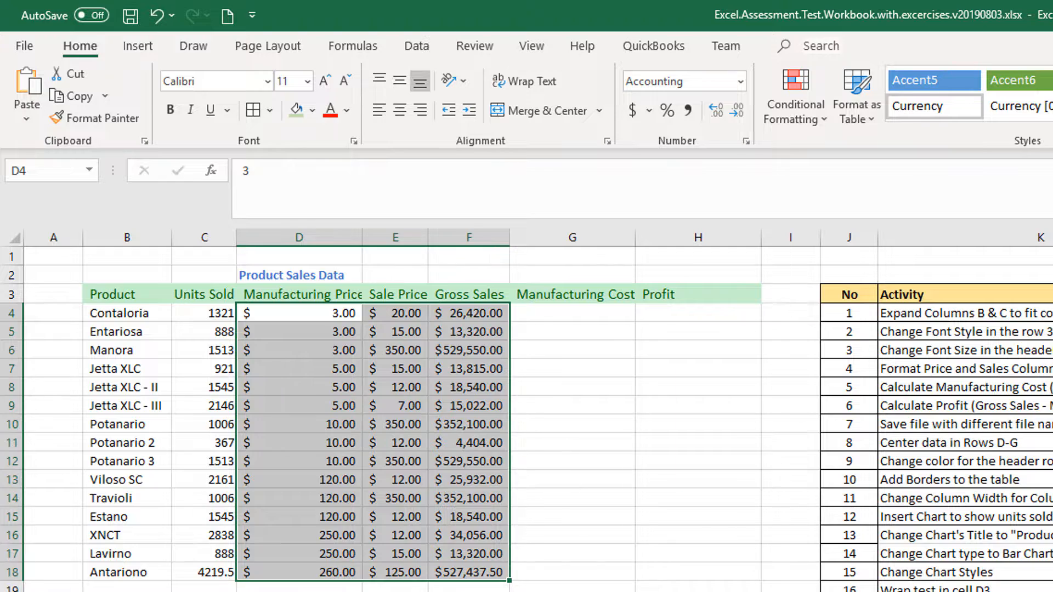
Calculate Contaloria's manufacturing cost in G4 with the formula =C4*D4.
{"action": "left_click", "coordinate": [1052, 369]}
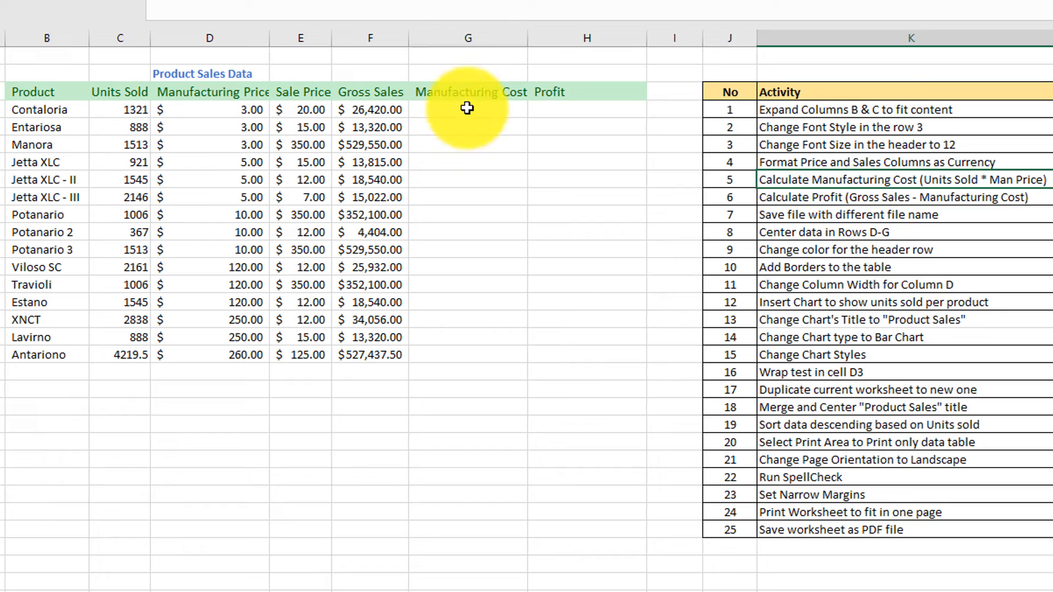
{"action": "left_click", "coordinate": [466, 108]}
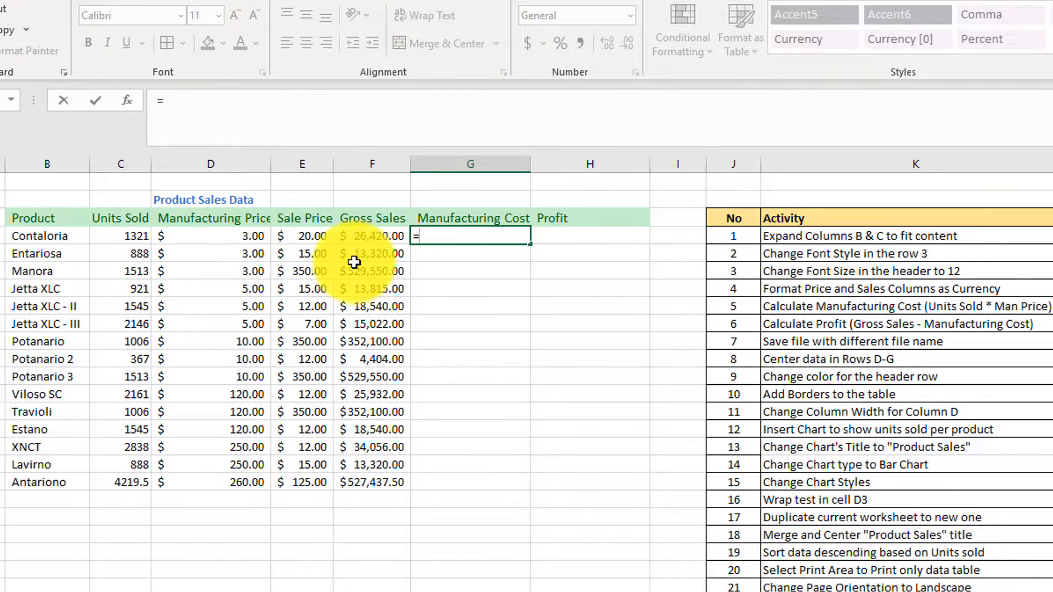
{"action": "left_click", "coordinate": [126, 237]}
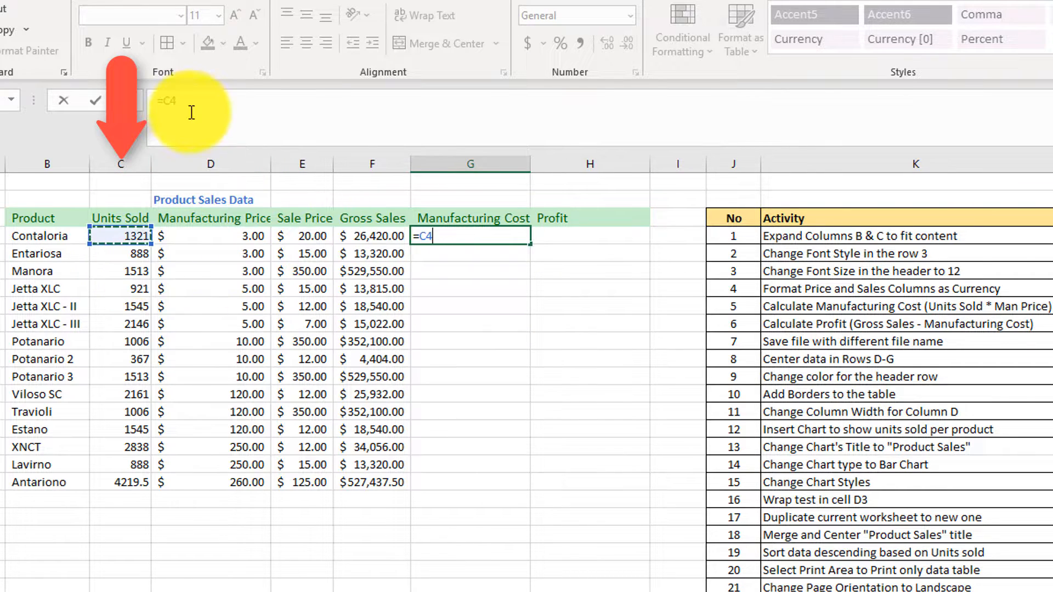
{"action": "left_click", "coordinate": [217, 95]}
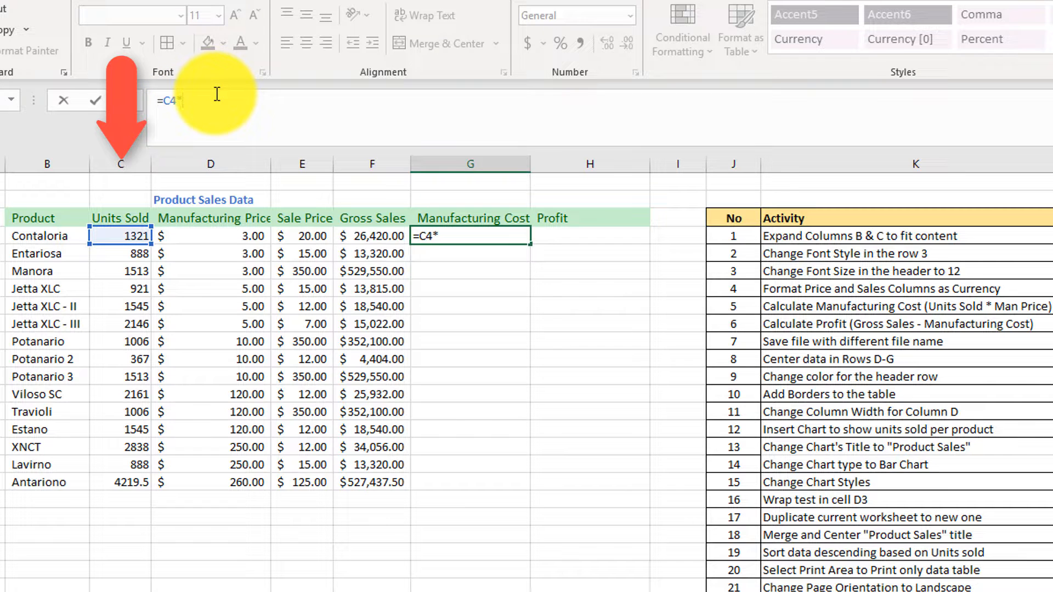
{"action": "left_click", "coordinate": [253, 237]}
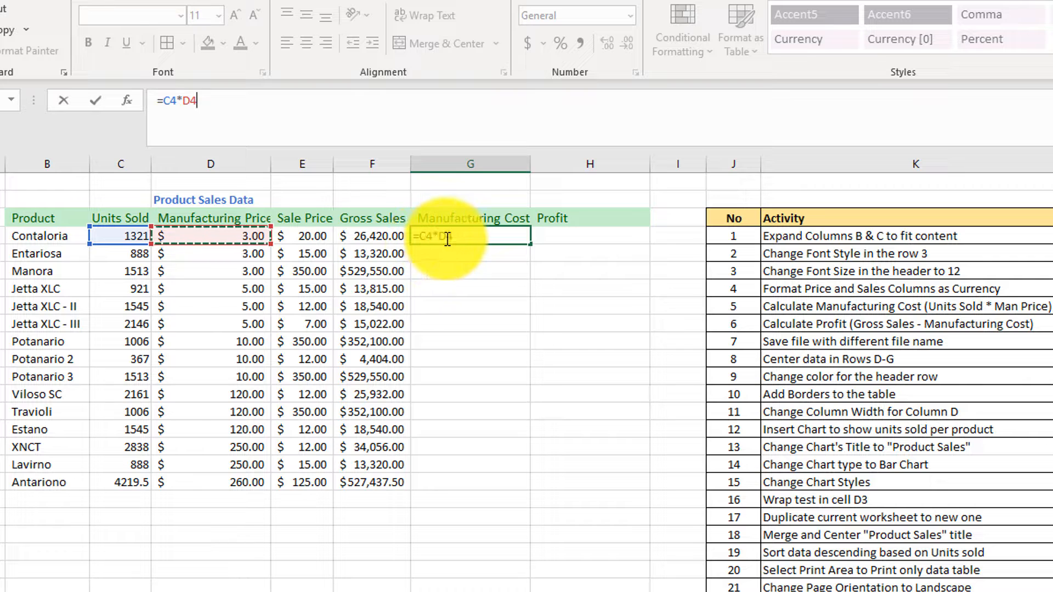
{"action": "key", "text": "Return"}
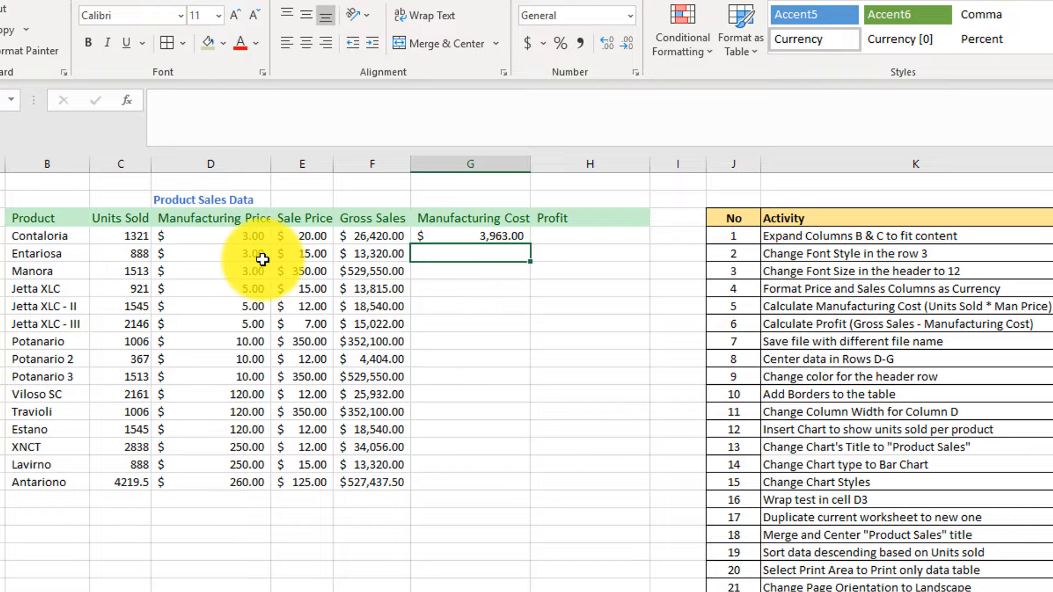
Copy the manufacturing cost formula from G4 down the column through G18.
{"action": "left_click", "coordinate": [483, 236]}
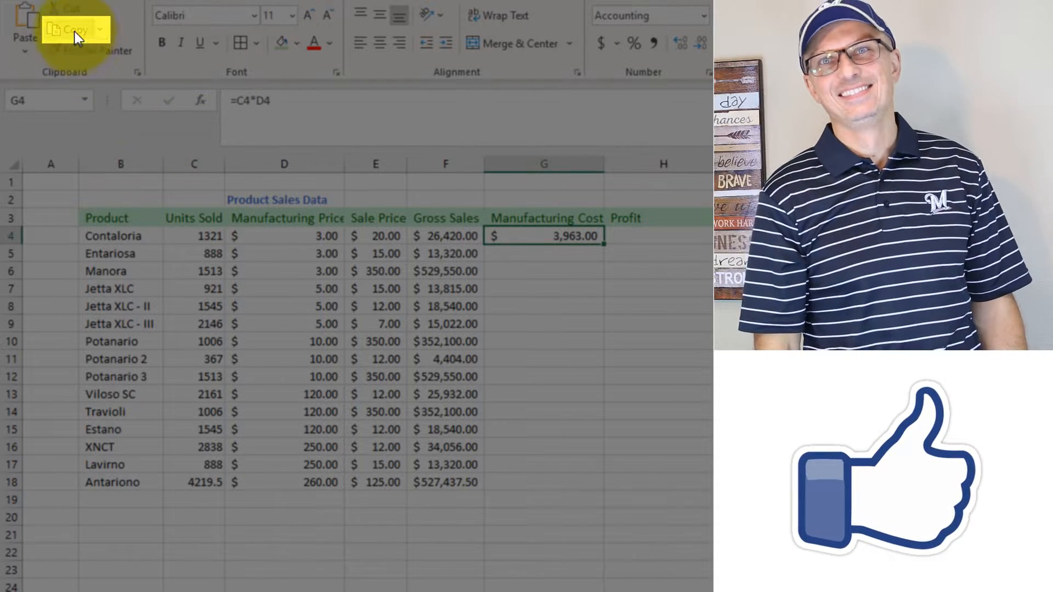
{"action": "left_click", "coordinate": [64, 29]}
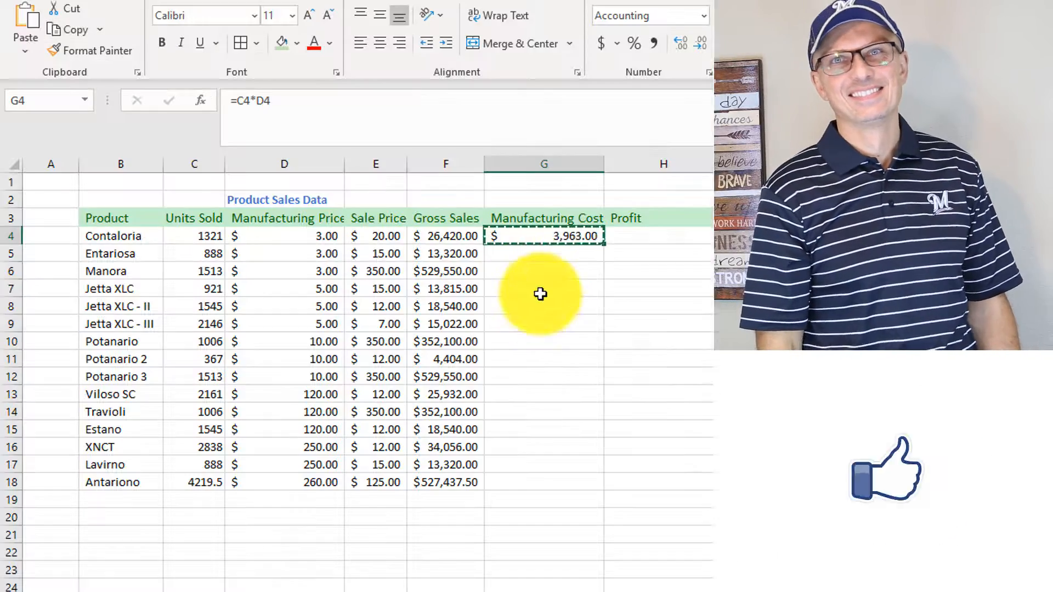
{"action": "left_click_drag", "start_coordinate": [545, 256], "coordinate": [550, 346]}
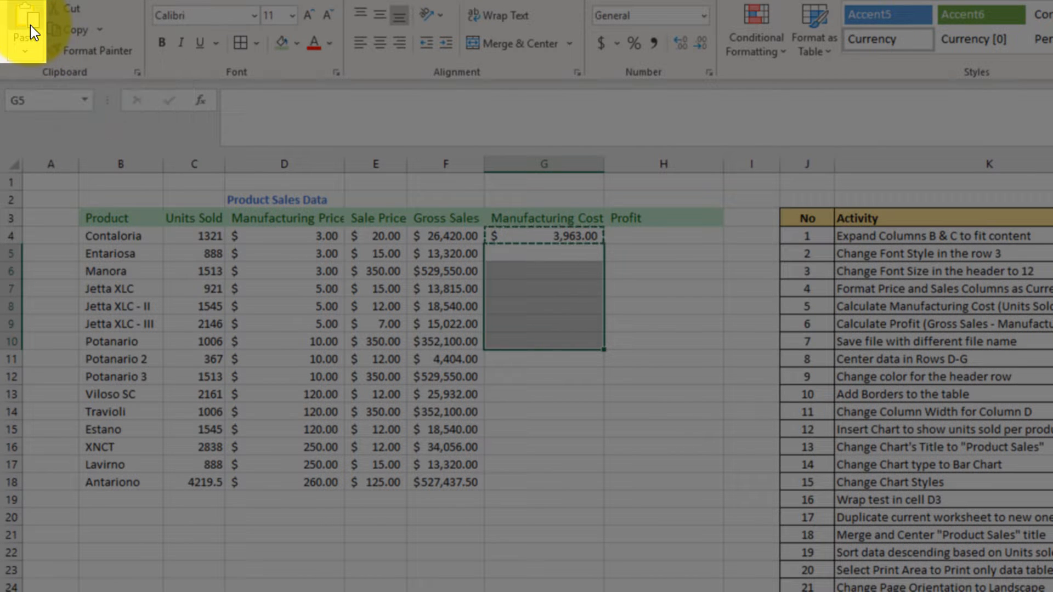
{"action": "left_click", "coordinate": [30, 24]}
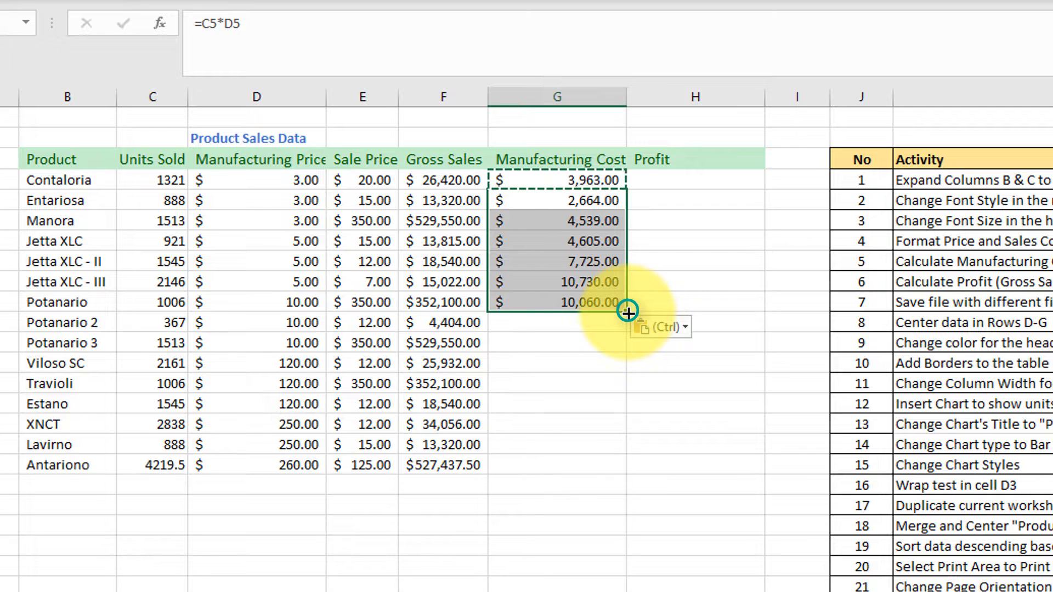
{"action": "left_click_drag", "start_coordinate": [627, 311], "coordinate": [626, 470]}
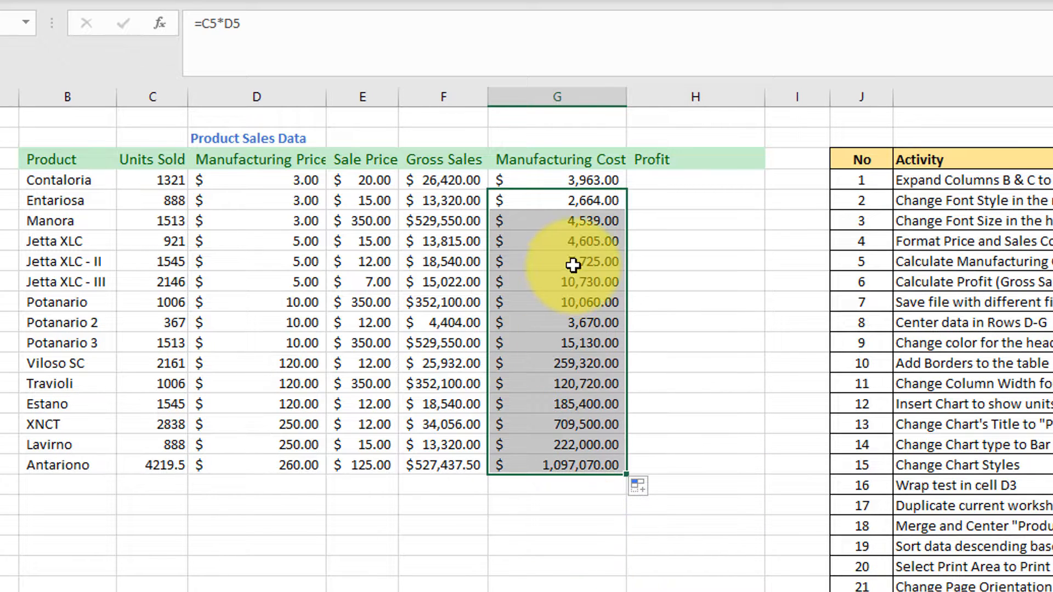
Inspect the copied manufacturing cost formulas in several rows of column G.
{"action": "left_click", "coordinate": [580, 201]}
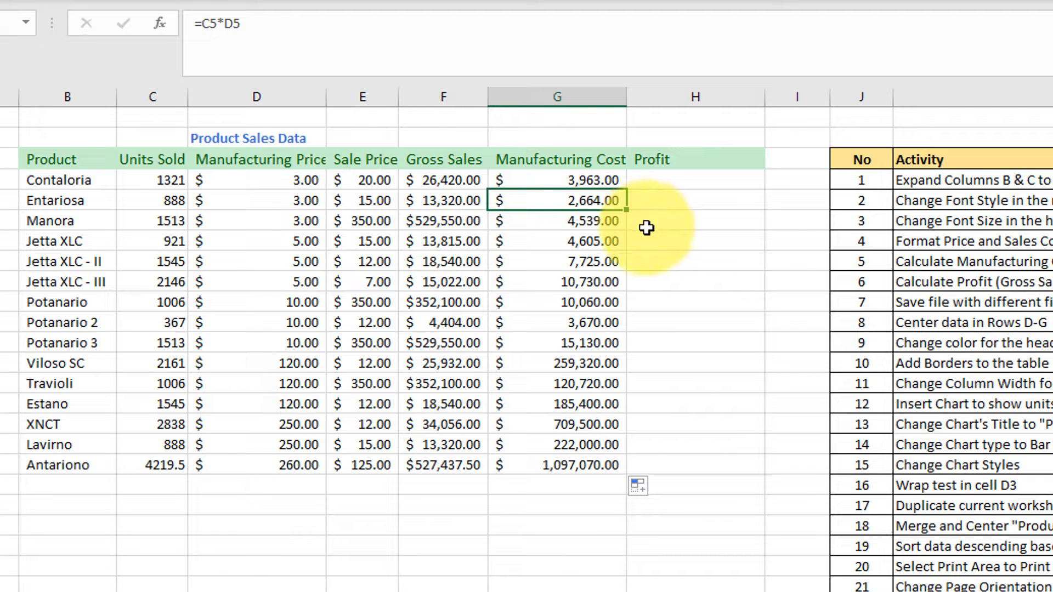
{"action": "left_click", "coordinate": [578, 181]}
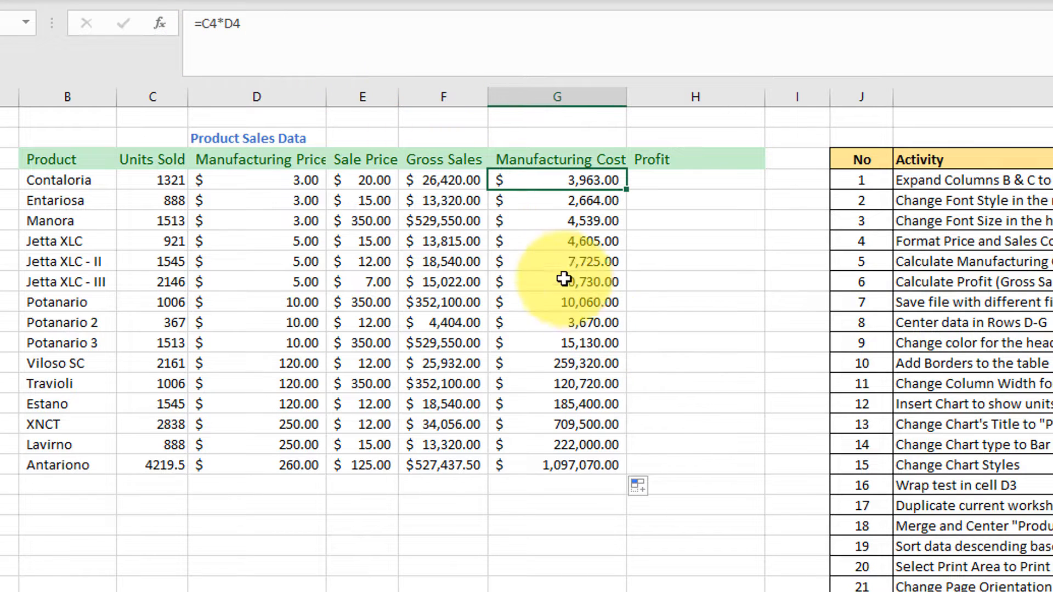
{"action": "left_click", "coordinate": [596, 264]}
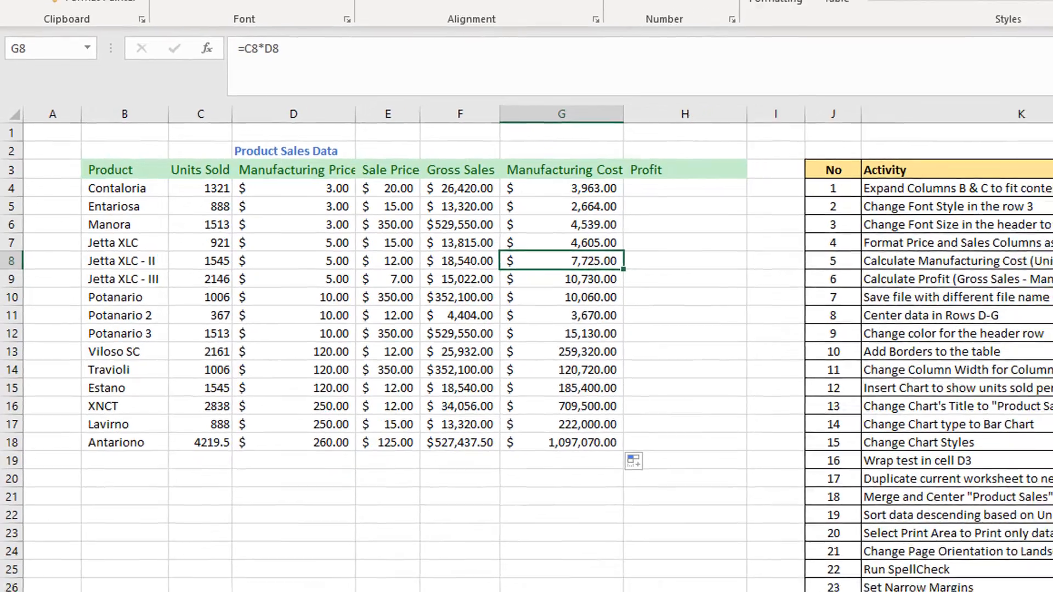
{"action": "left_click", "coordinate": [1052, 257]}
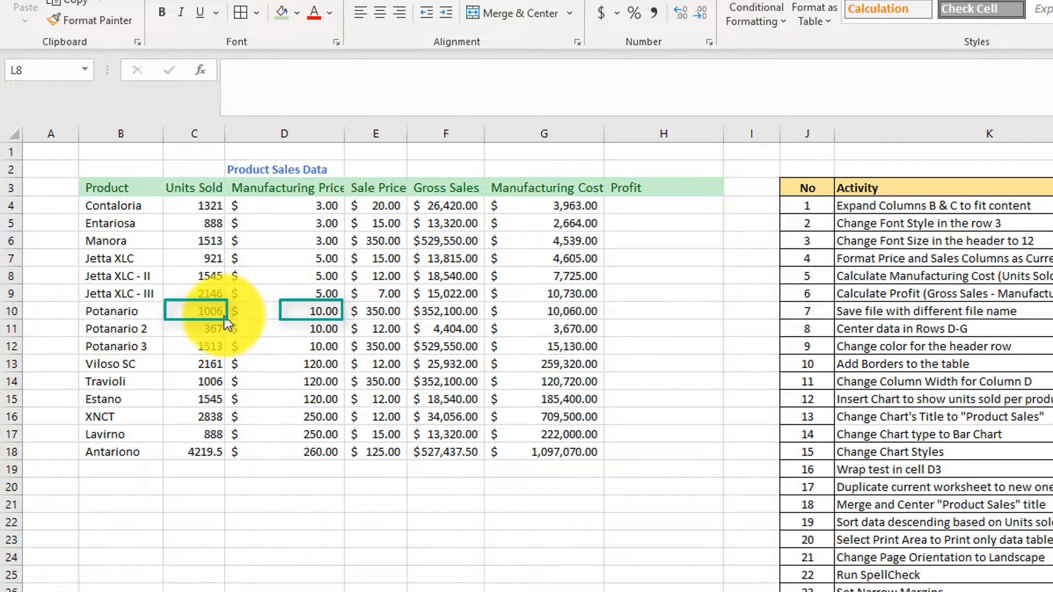
{"action": "left_click", "coordinate": [572, 316]}
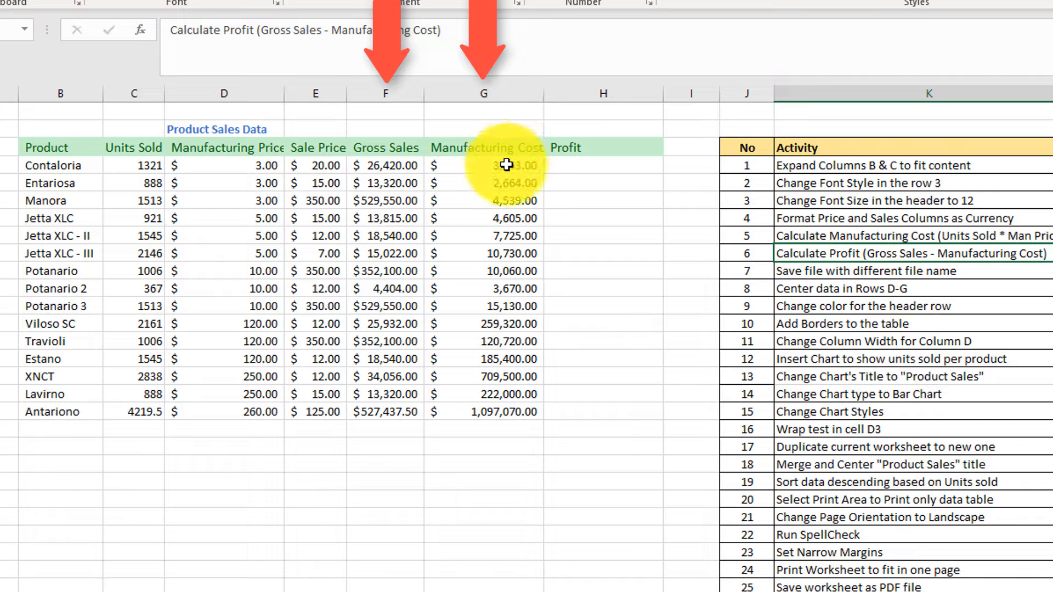
Calculate profit in H4 with the formula =F4-G4 and fill it down through H18.
{"action": "left_click", "coordinate": [604, 166]}
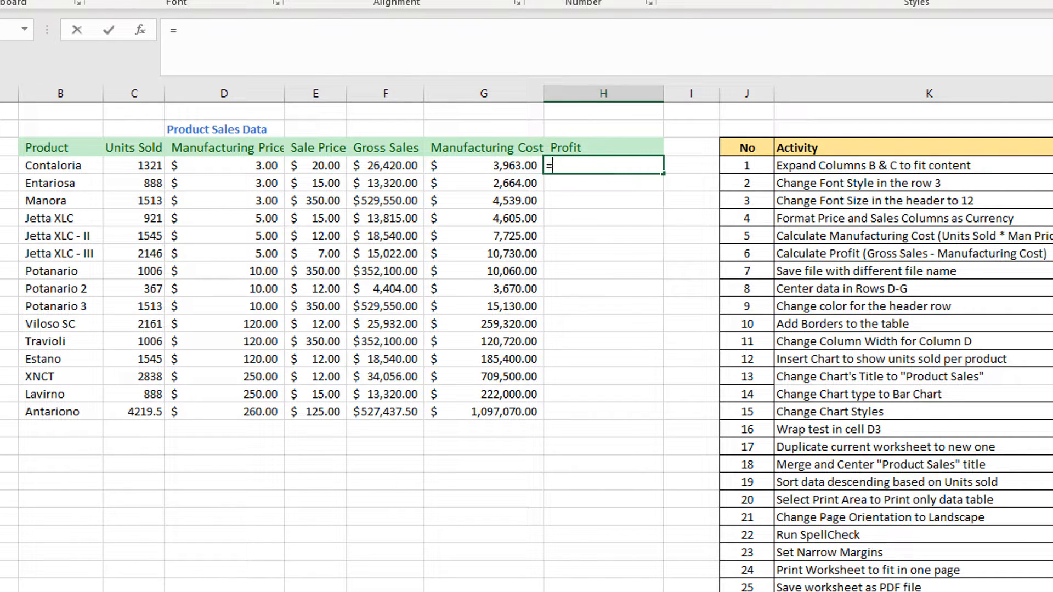
{"action": "left_click", "coordinate": [396, 165]}
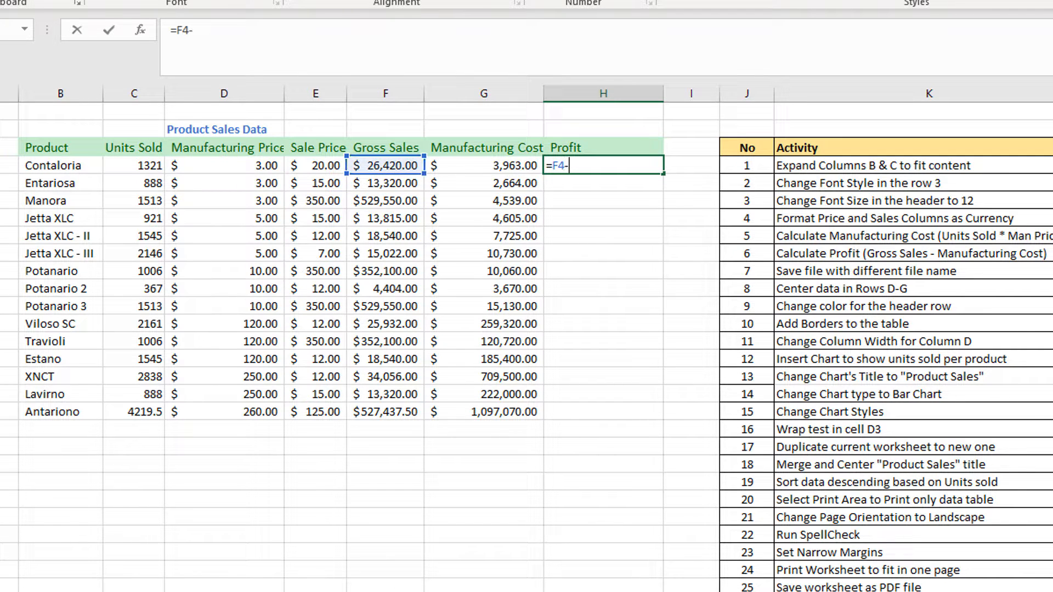
{"action": "left_click", "coordinate": [499, 166]}
{"action": "key", "text": "Return"}
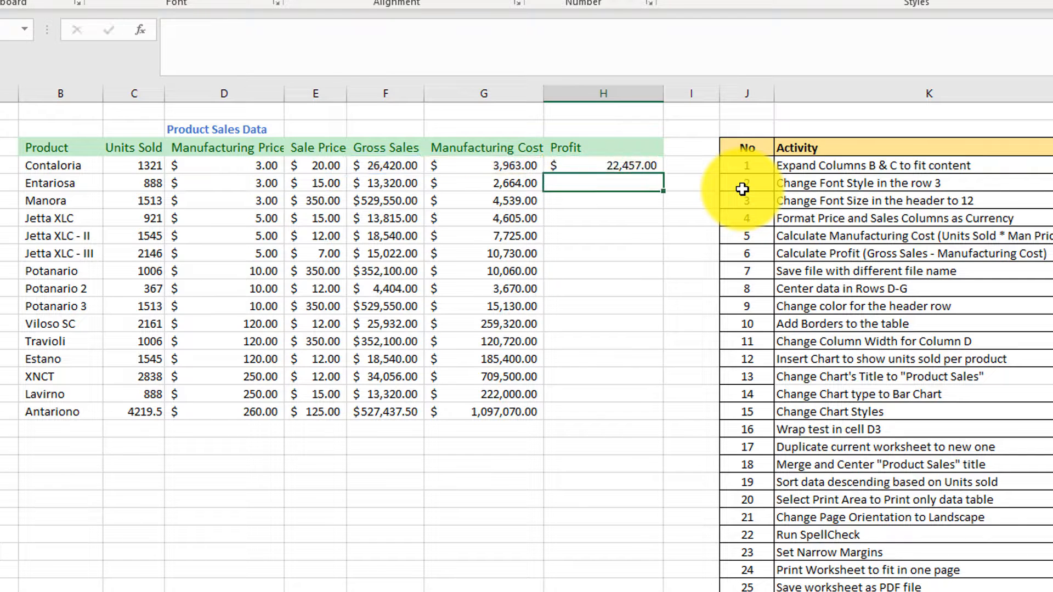
{"action": "left_click", "coordinate": [632, 166]}
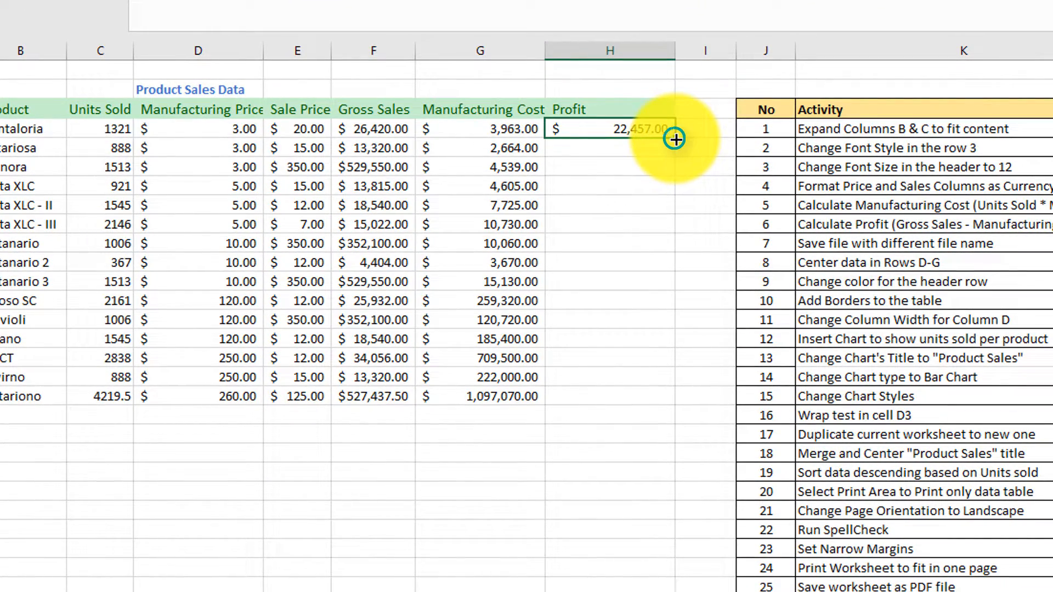
{"action": "mouse_move", "coordinate": [676, 139]}
{"action": "left_mouse_down"}
{"action": "mouse_move", "coordinate": [668, 461]}
{"action": "mouse_move", "coordinate": [667, 416]}
{"action": "left_mouse_up"}
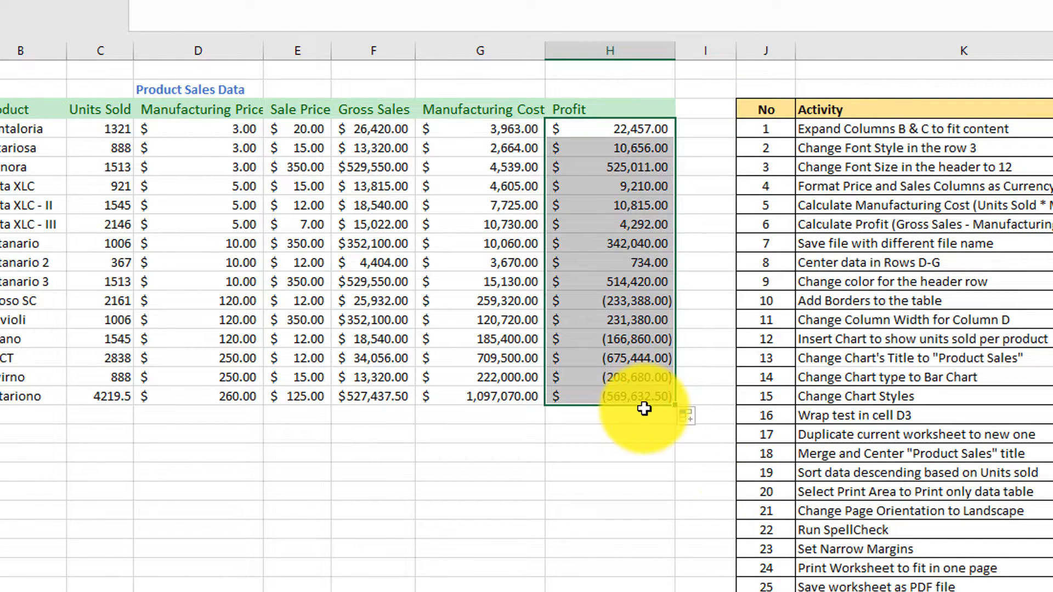
Examine the negative profit rows against their manufacturing and sale prices.
{"action": "left_click", "coordinate": [614, 301]}
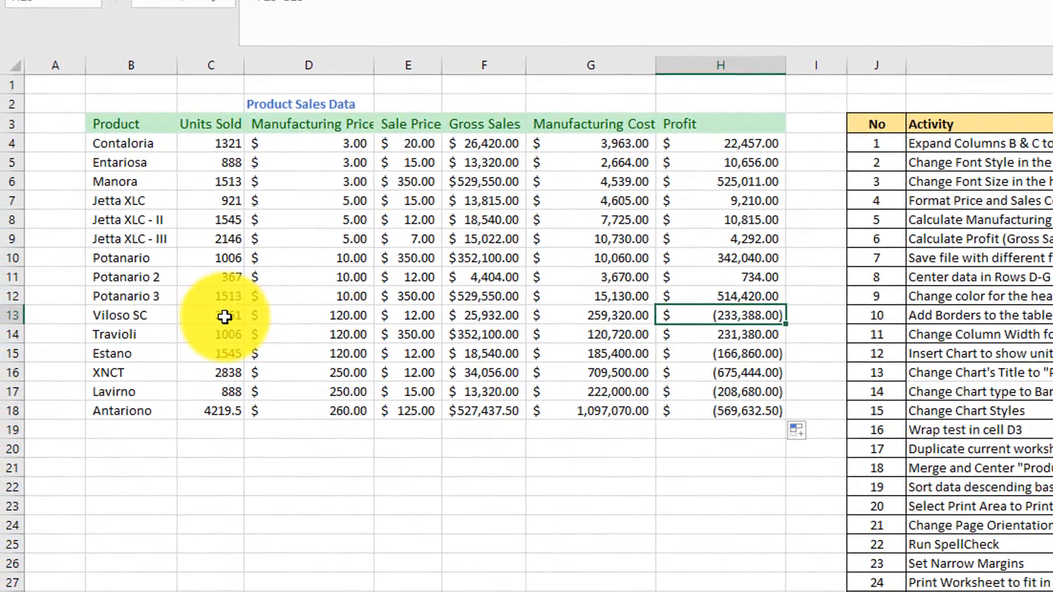
{"action": "left_click", "coordinate": [345, 316]}
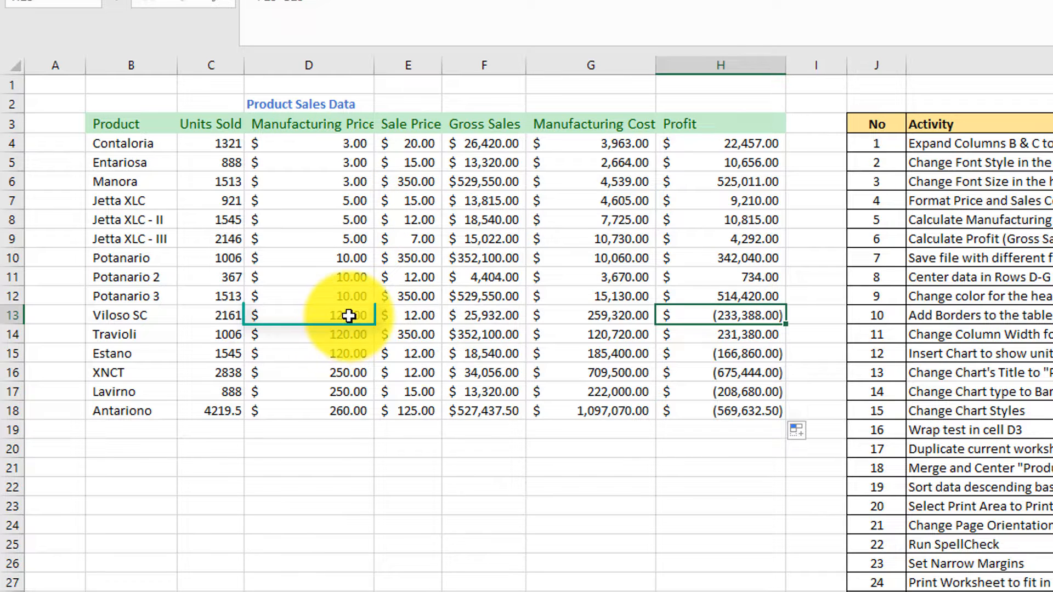
{"action": "left_click", "coordinate": [423, 316]}
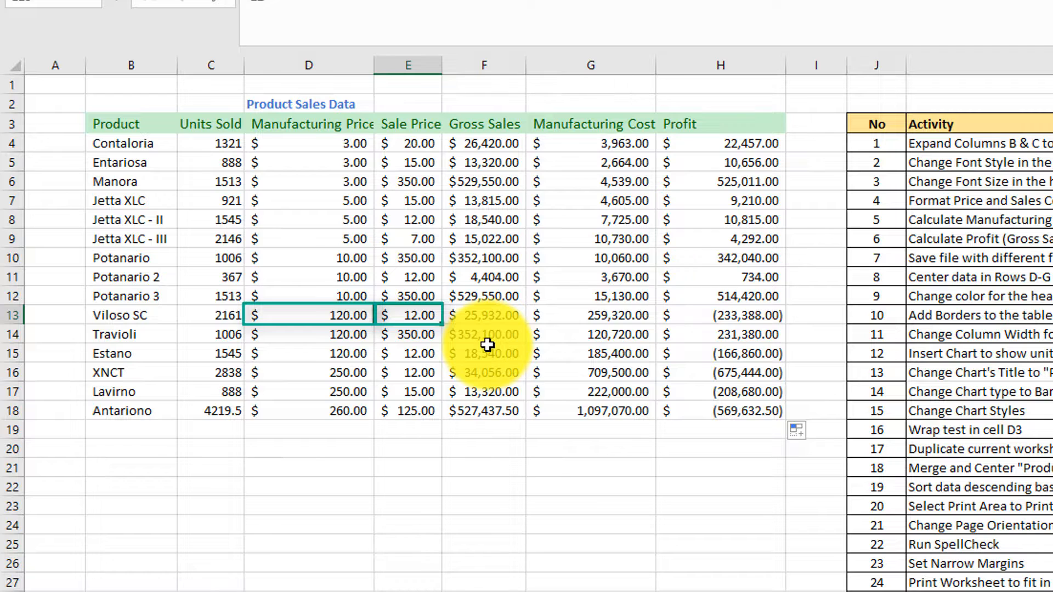
{"action": "left_click", "coordinate": [739, 321]}
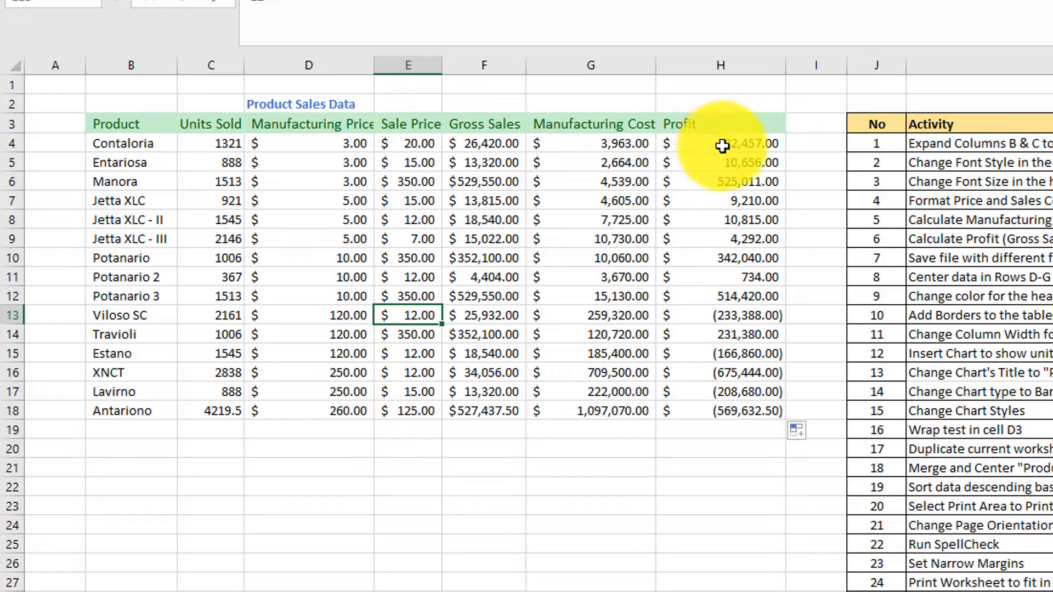
{"action": "left_click_drag", "start_coordinate": [729, 146], "coordinate": [748, 409]}
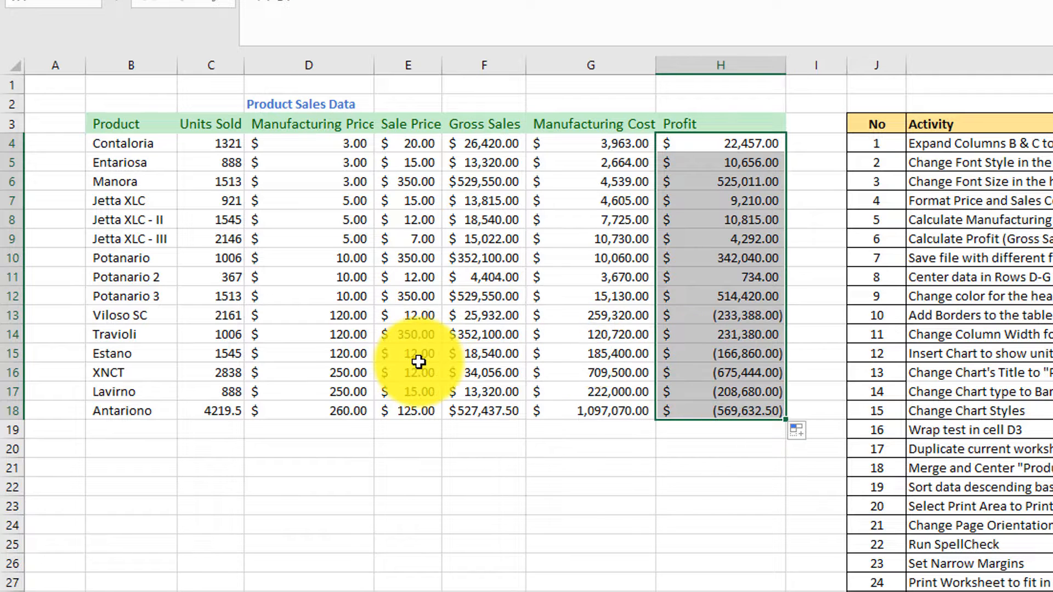
{"action": "left_click", "coordinate": [743, 357]}
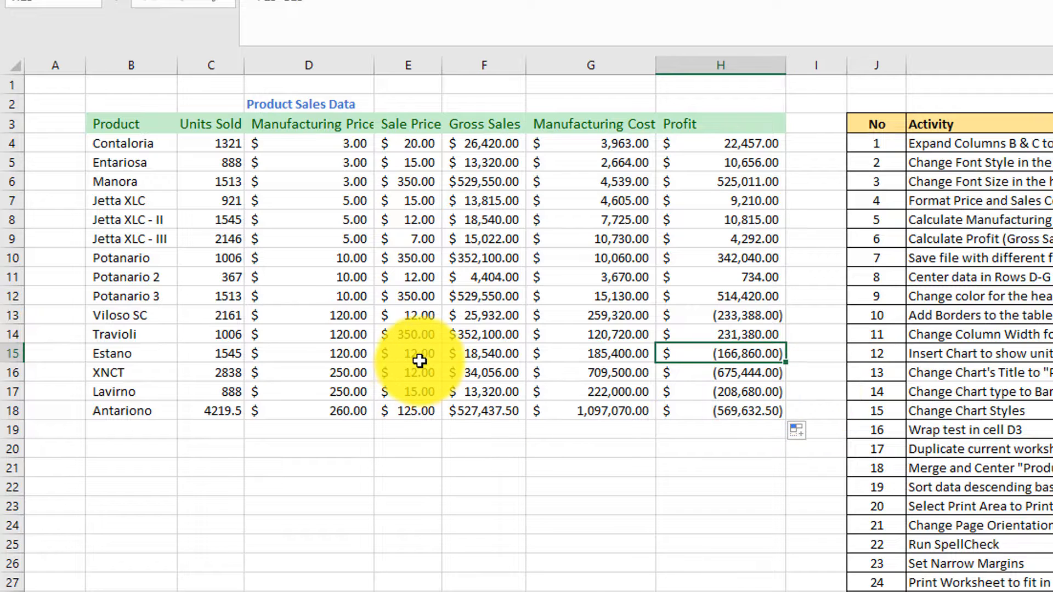
{"action": "left_click", "coordinate": [357, 360]}
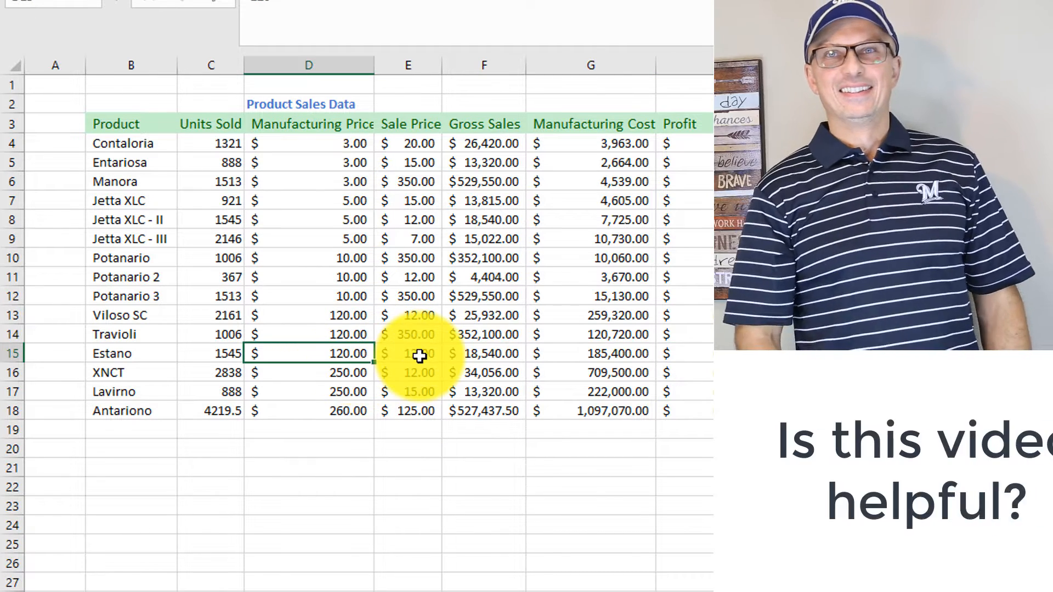
{"action": "left_click", "coordinate": [419, 357]}
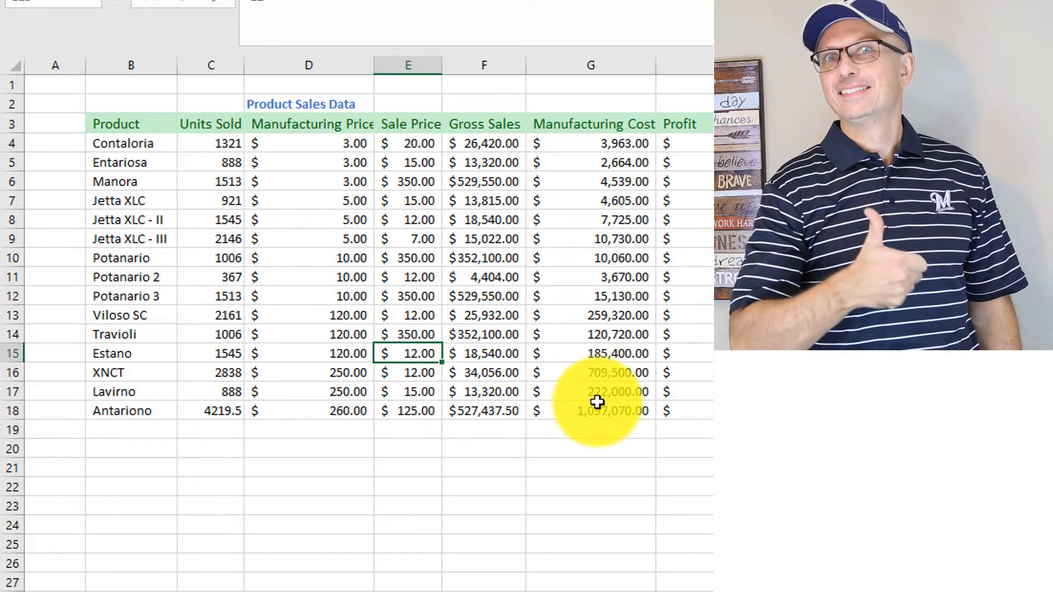
{"action": "left_click", "coordinate": [760, 355]}
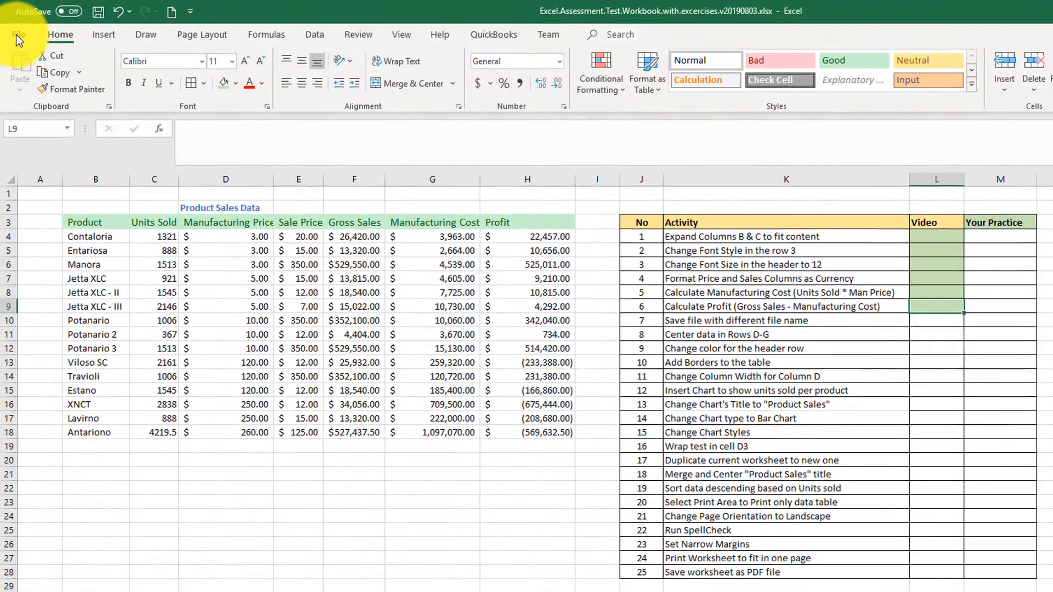
Save the workbook as an Excel workbook under the new name Excel.Assessment.Test.Workbook.with.excercises.v20190803.v1.
{"action": "left_click", "coordinate": [16, 34]}
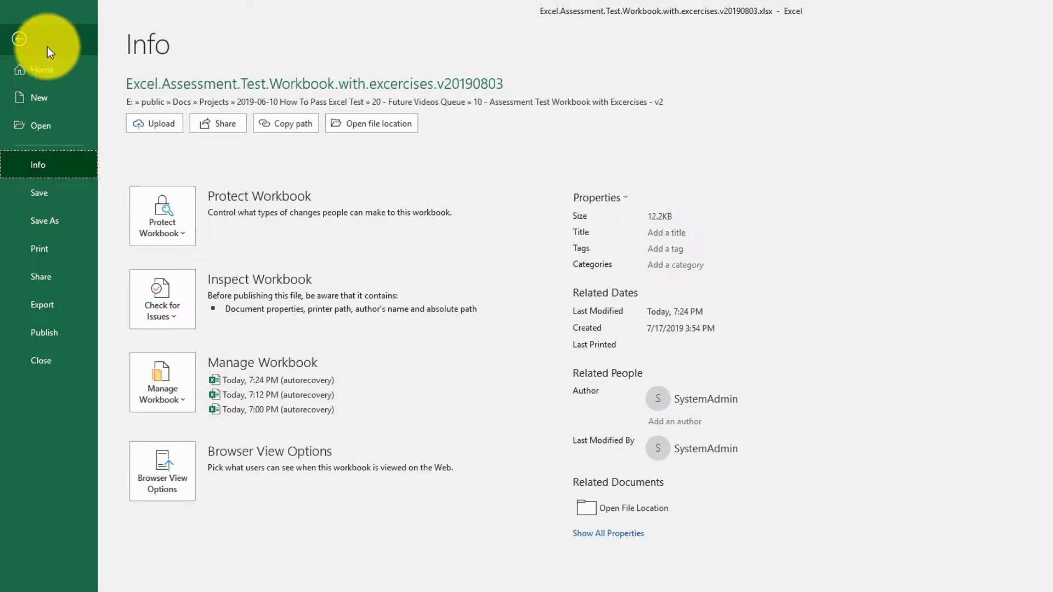
{"action": "left_click", "coordinate": [54, 224]}
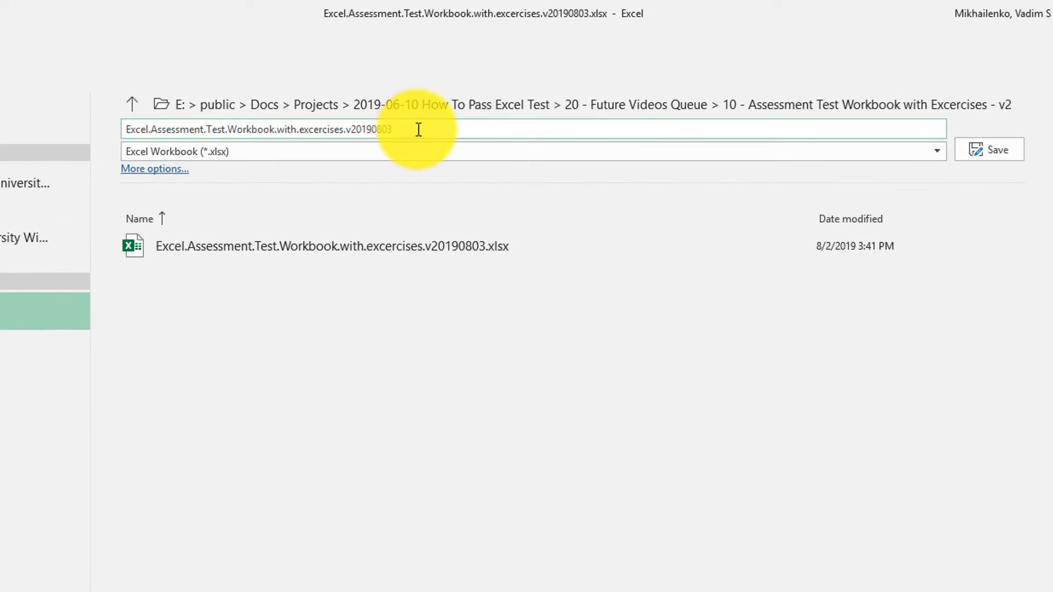
{"action": "left_click", "coordinate": [420, 130]}
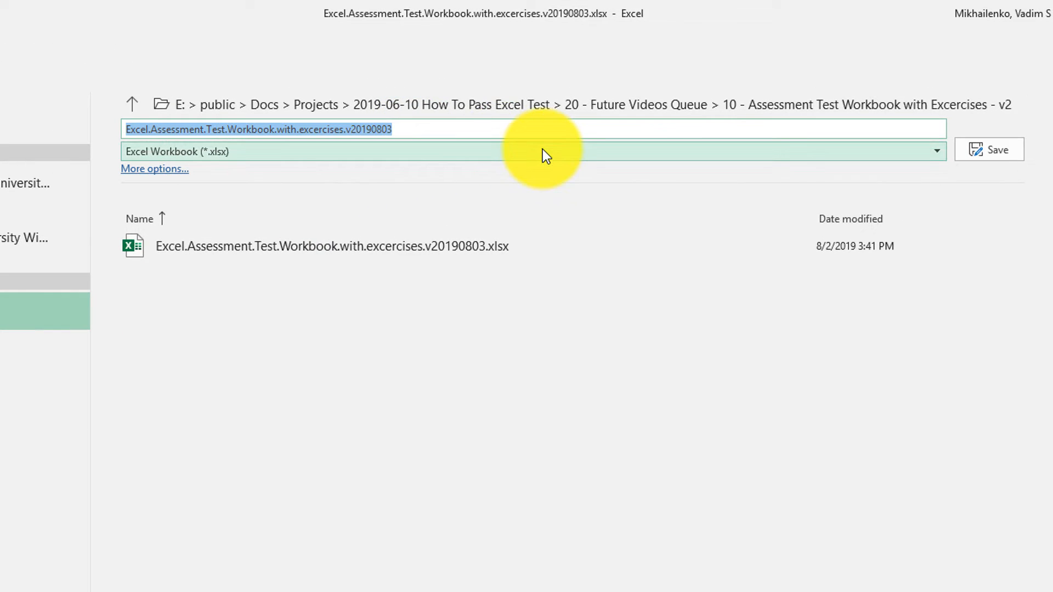
{"action": "left_click", "coordinate": [394, 129]}
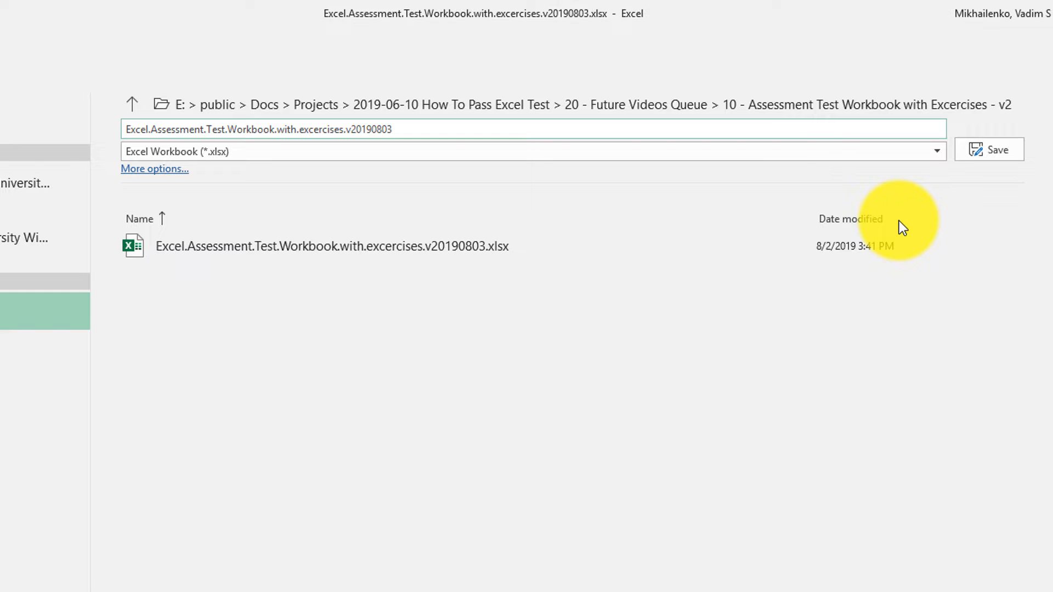
{"action": "type", "text": ".v1"}
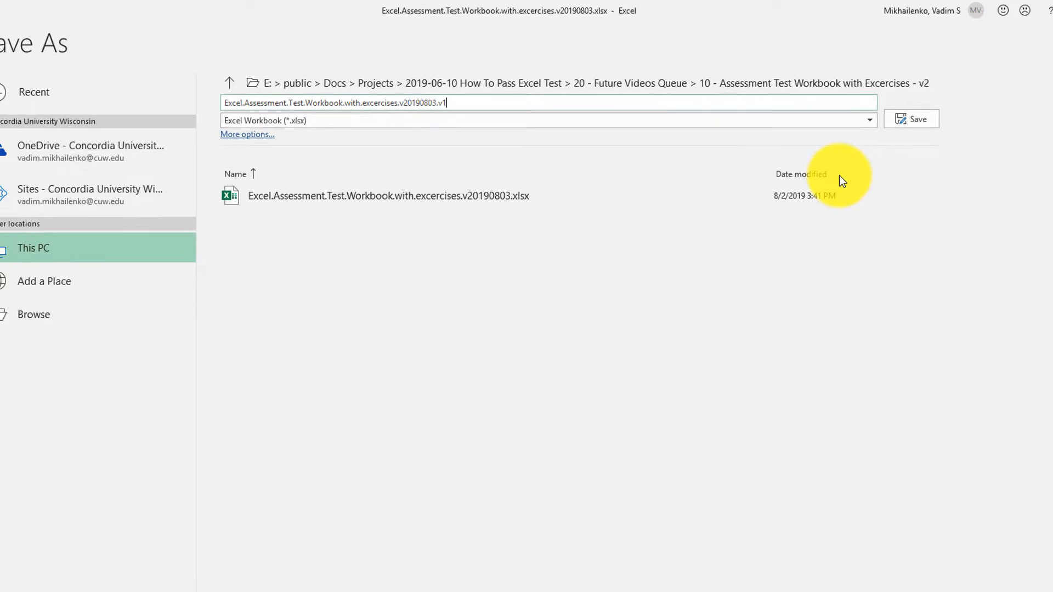
{"action": "left_click", "coordinate": [912, 119]}
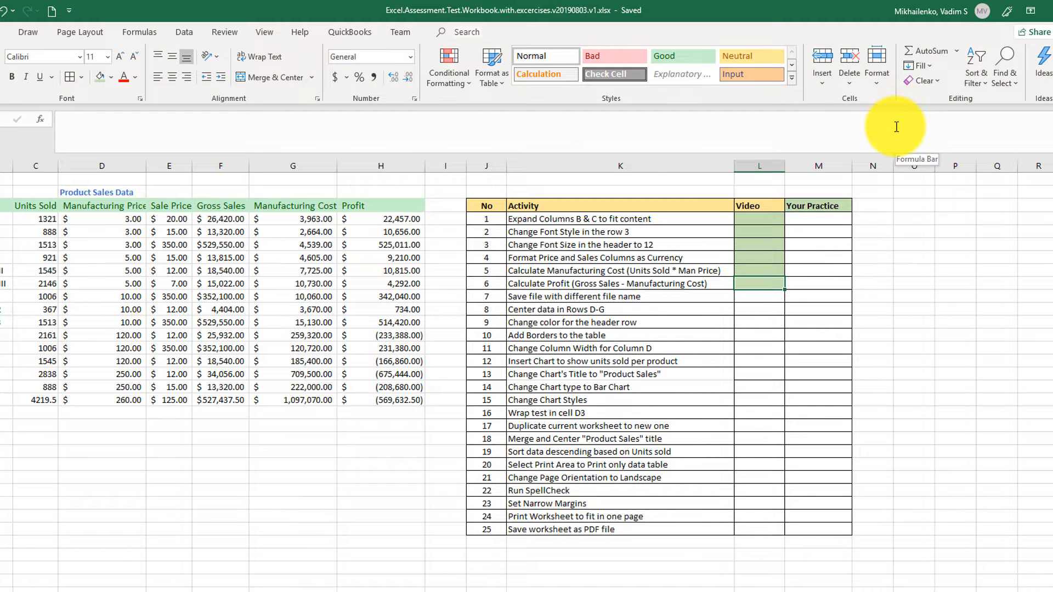
{"action": "left_click", "coordinate": [750, 298]}
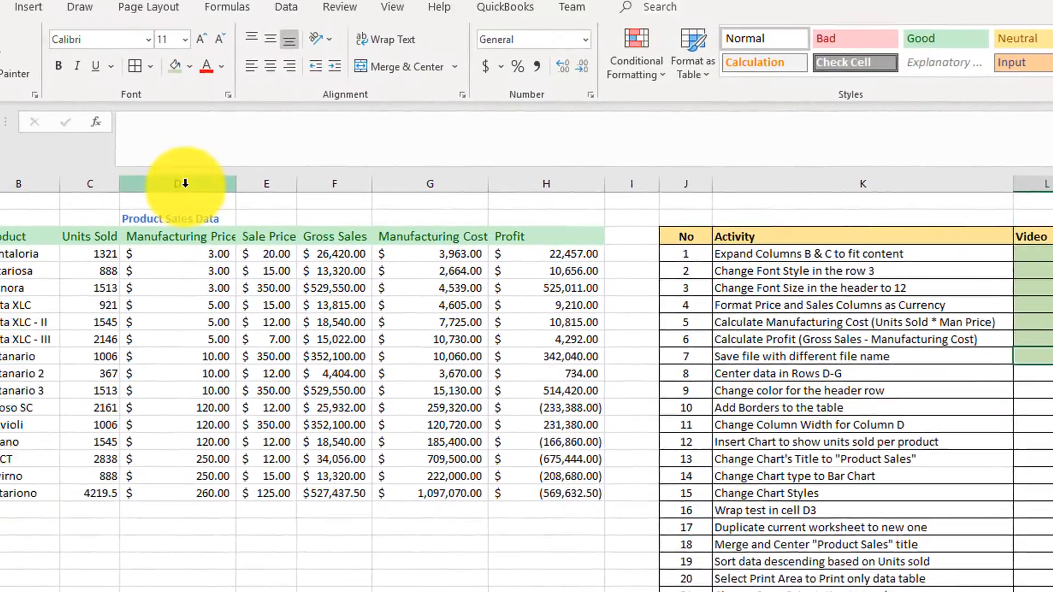
Center the data in columns D through G.
{"action": "left_click_drag", "start_coordinate": [186, 183], "coordinate": [406, 206]}
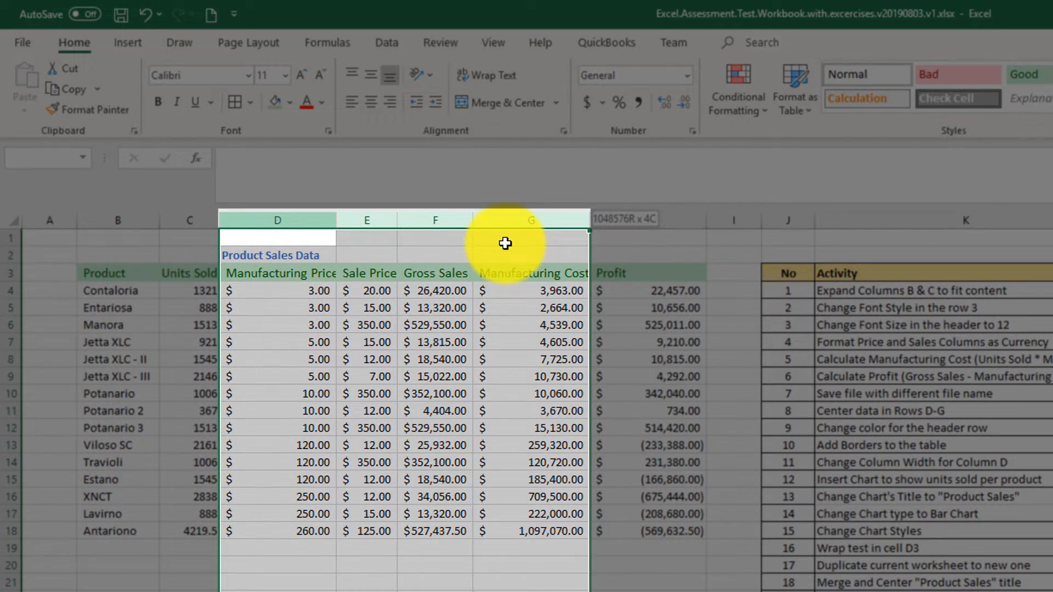
{"action": "left_click_drag", "start_coordinate": [505, 243], "coordinate": [506, 243]}
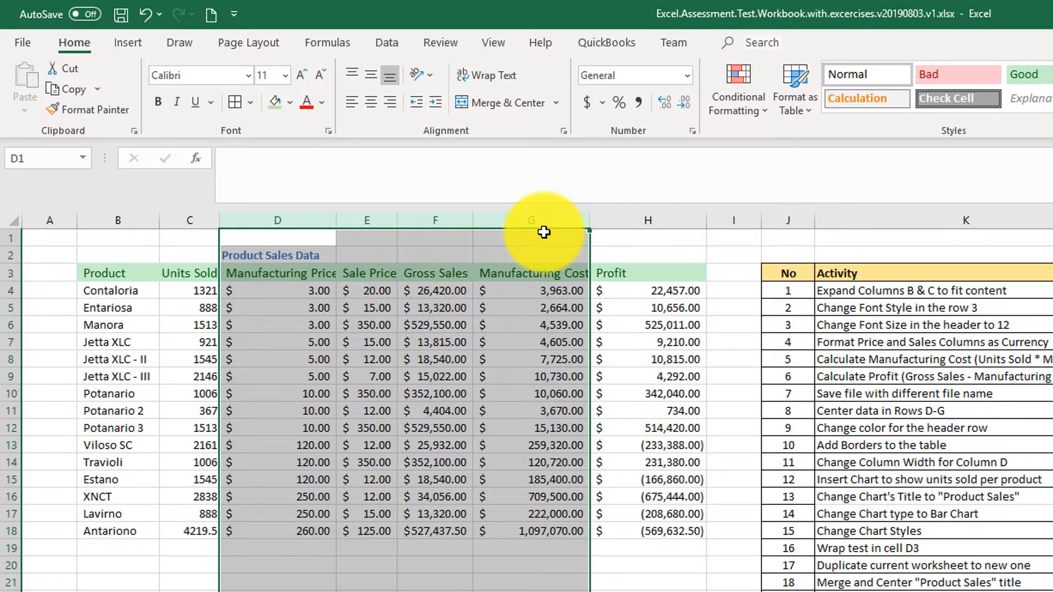
{"action": "left_click", "coordinate": [371, 109]}
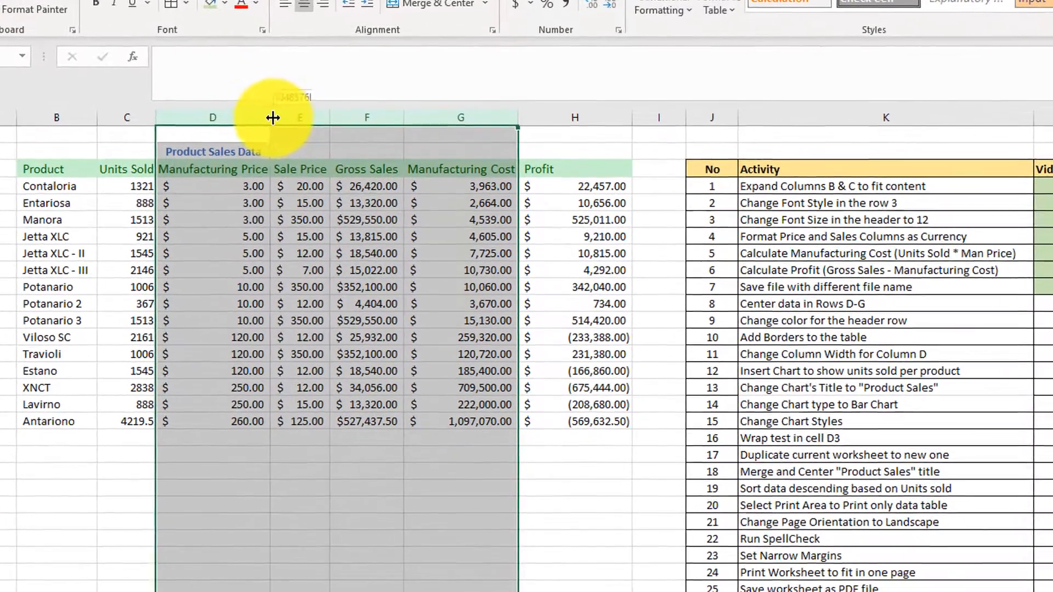
Try widening columns D through G, then undo the column width change.
{"action": "left_click_drag", "start_coordinate": [283, 136], "coordinate": [337, 112]}
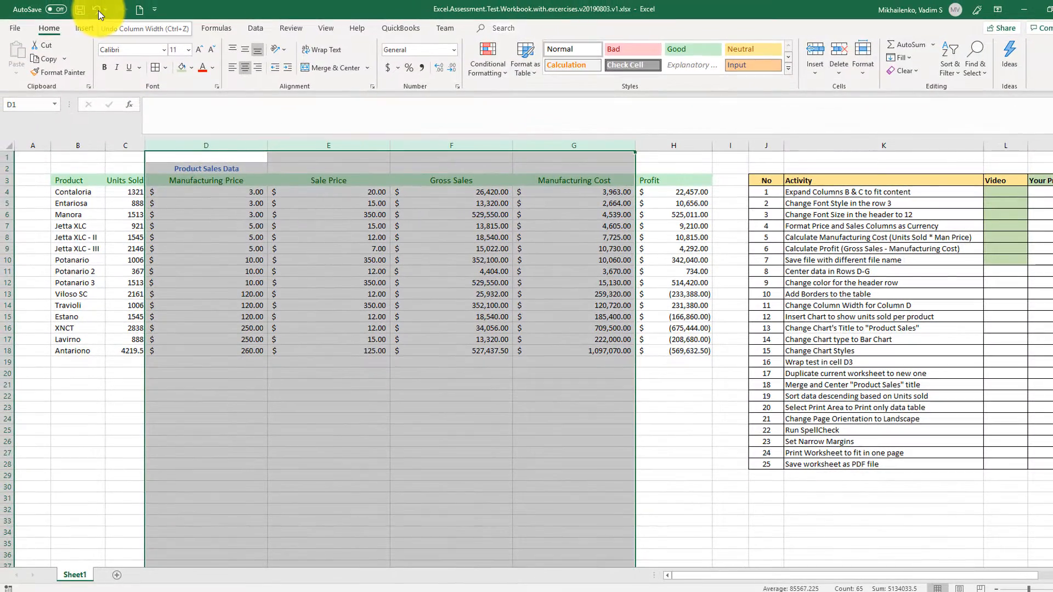
{"action": "left_click", "coordinate": [98, 11]}
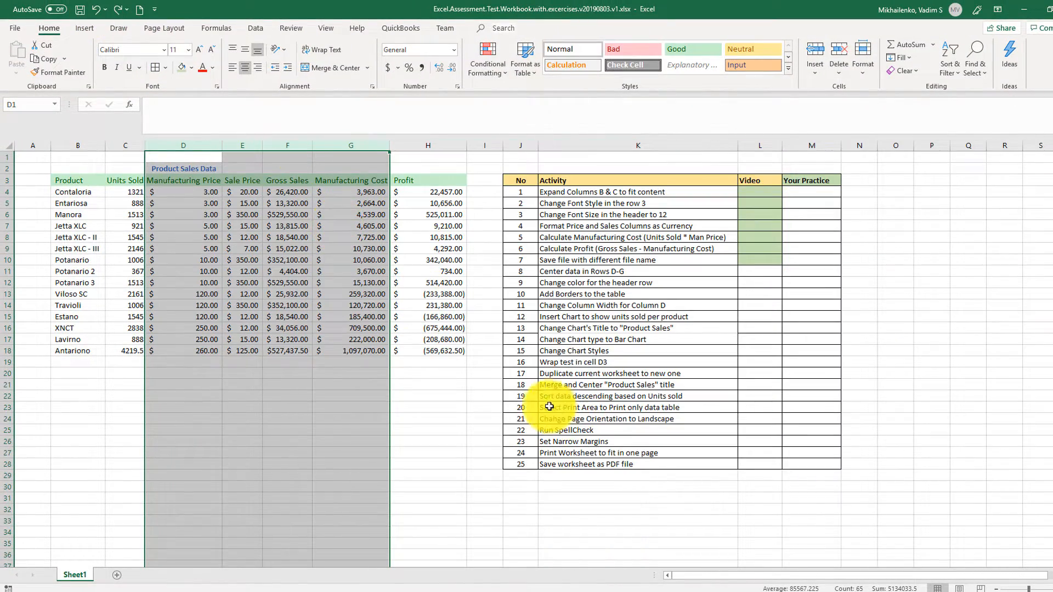
{"action": "left_click", "coordinate": [755, 275]}
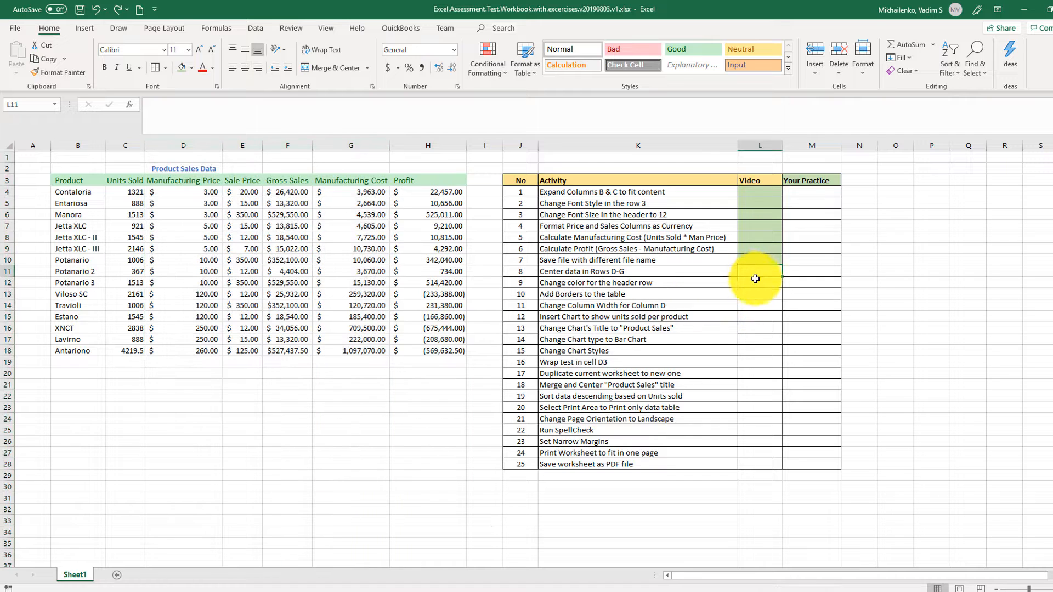
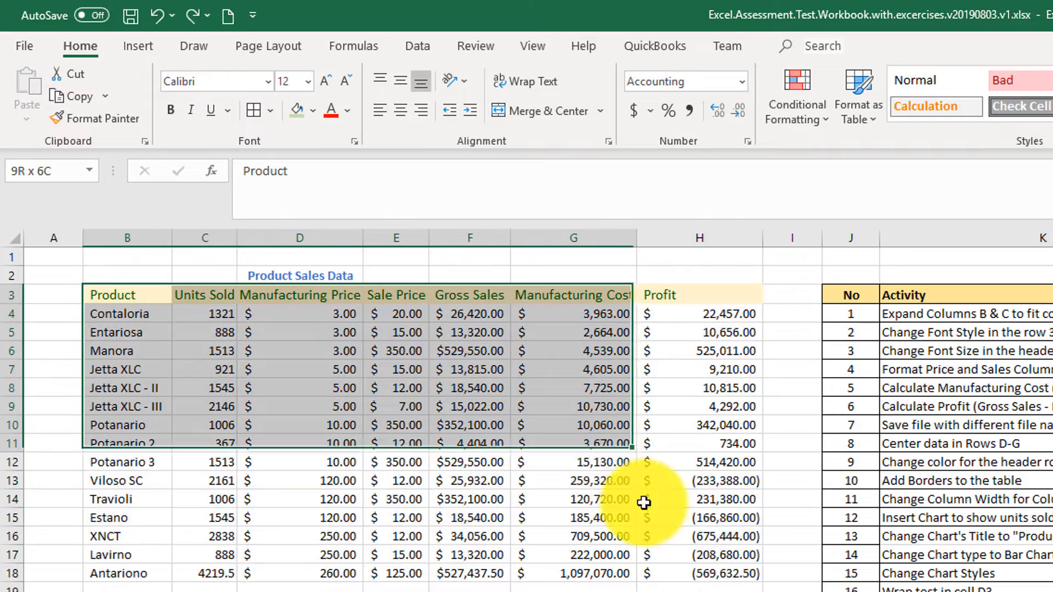
Add all borders to the selected Product Sales Data table.
{"action": "left_click", "coordinate": [252, 112]}
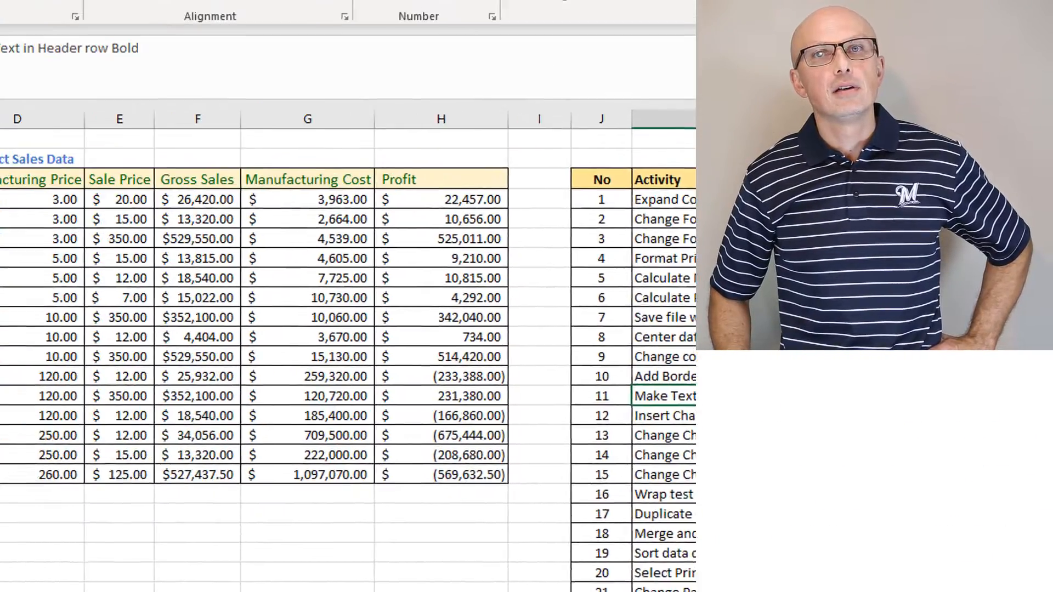
{"action": "left_click_drag", "start_coordinate": [47, 256], "coordinate": [719, 280]}
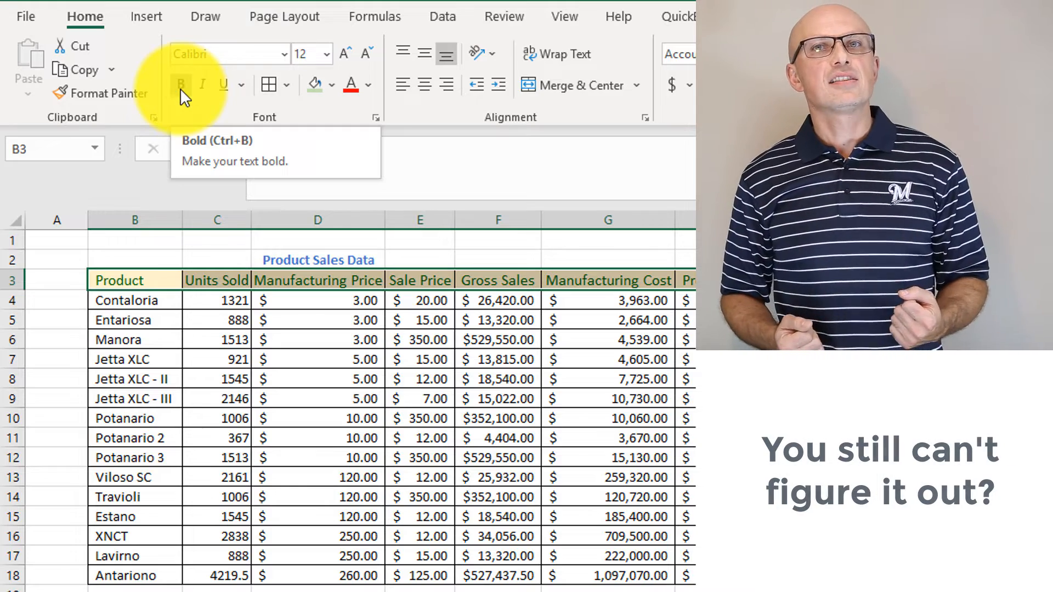
Make the header row text bold.
{"action": "left_click", "coordinate": [180, 86]}
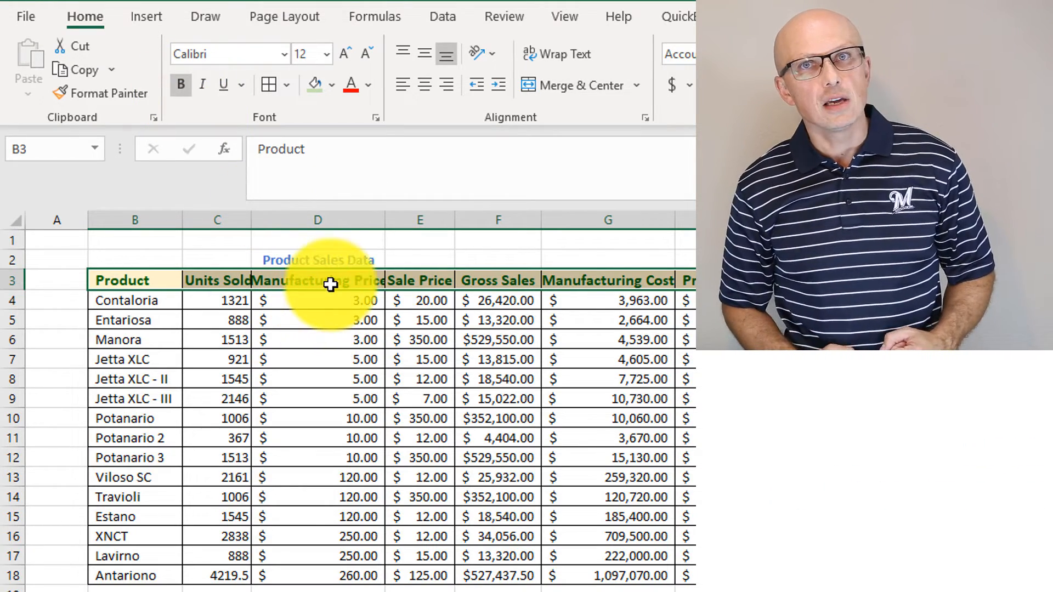
{"action": "right_click", "coordinate": [331, 284]}
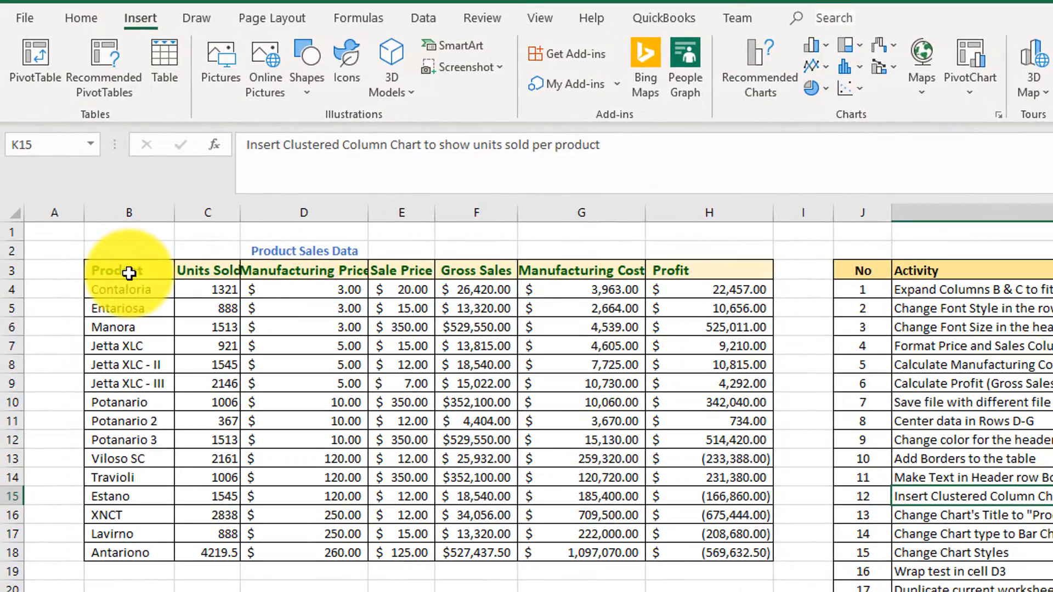
Insert a clustered column chart of Units Sold per Product and move it below the data table.
{"action": "left_click", "coordinate": [130, 273]}
{"action": "left_click_drag", "start_coordinate": [130, 273], "coordinate": [231, 558]}
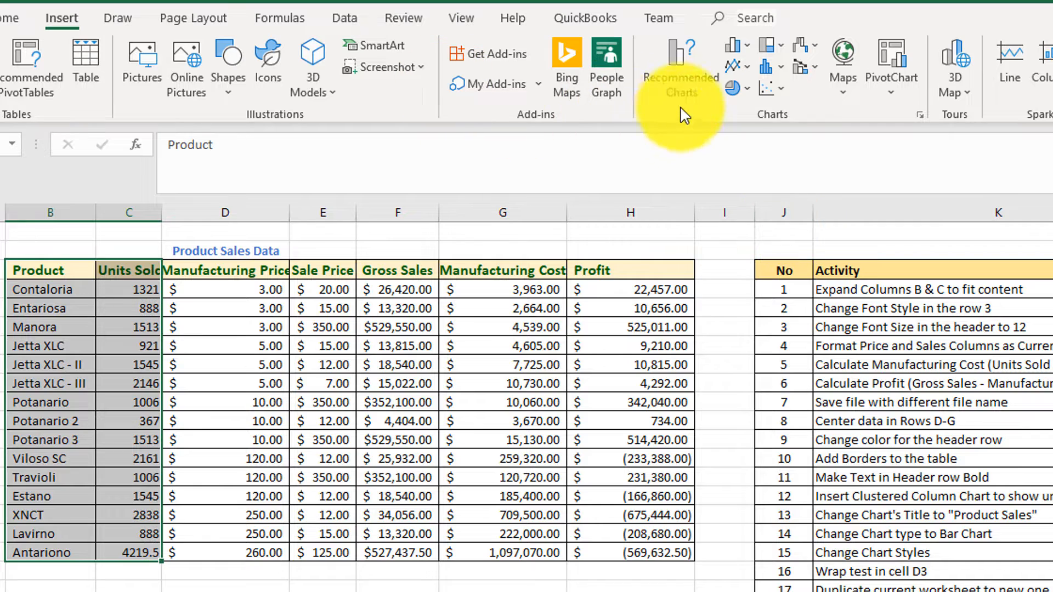
{"action": "left_click", "coordinate": [682, 79]}
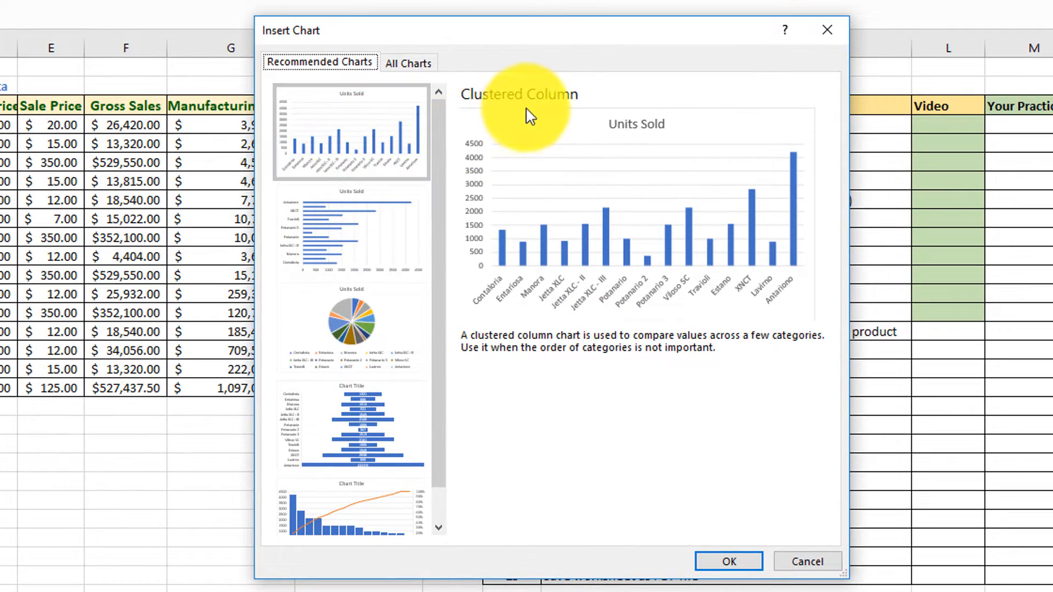
{"action": "left_click", "coordinate": [401, 160]}
{"action": "left_click", "coordinate": [730, 561]}
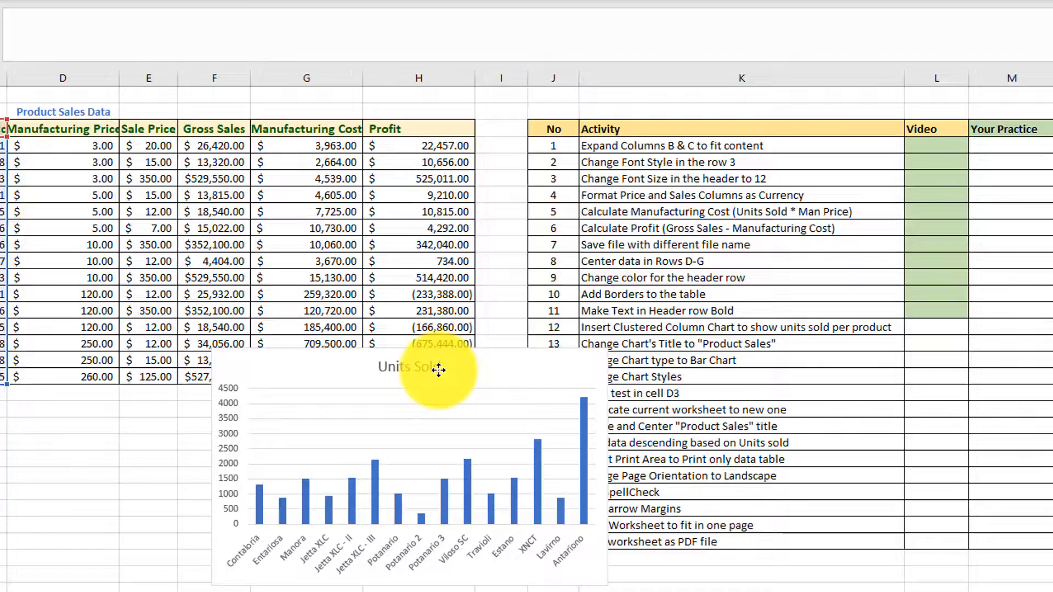
{"action": "left_click_drag", "start_coordinate": [439, 370], "coordinate": [198, 452]}
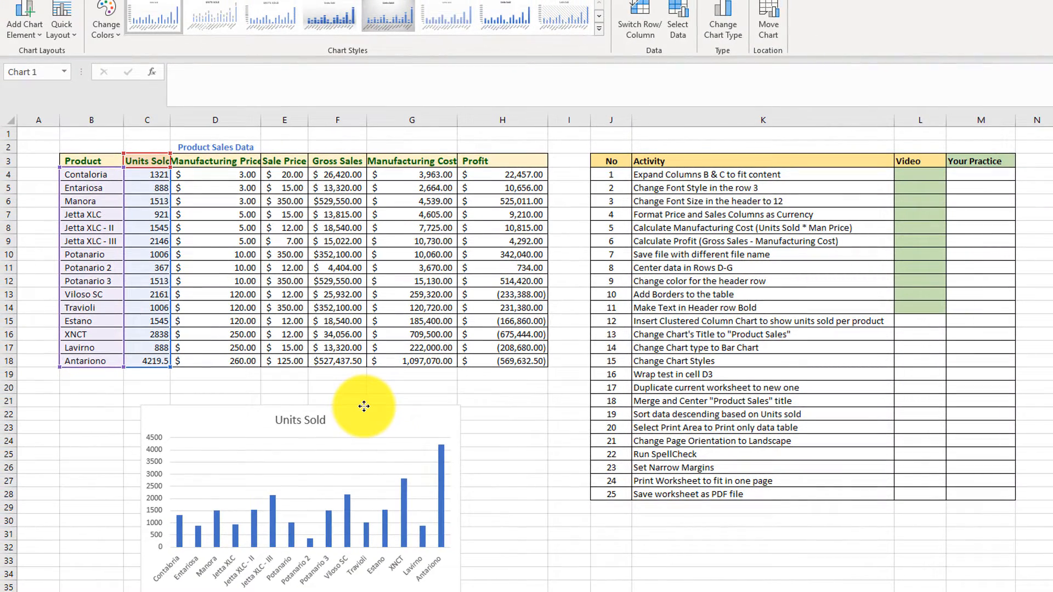
Fill the Video cell for activity 12 green.
{"action": "left_click", "coordinate": [920, 321]}
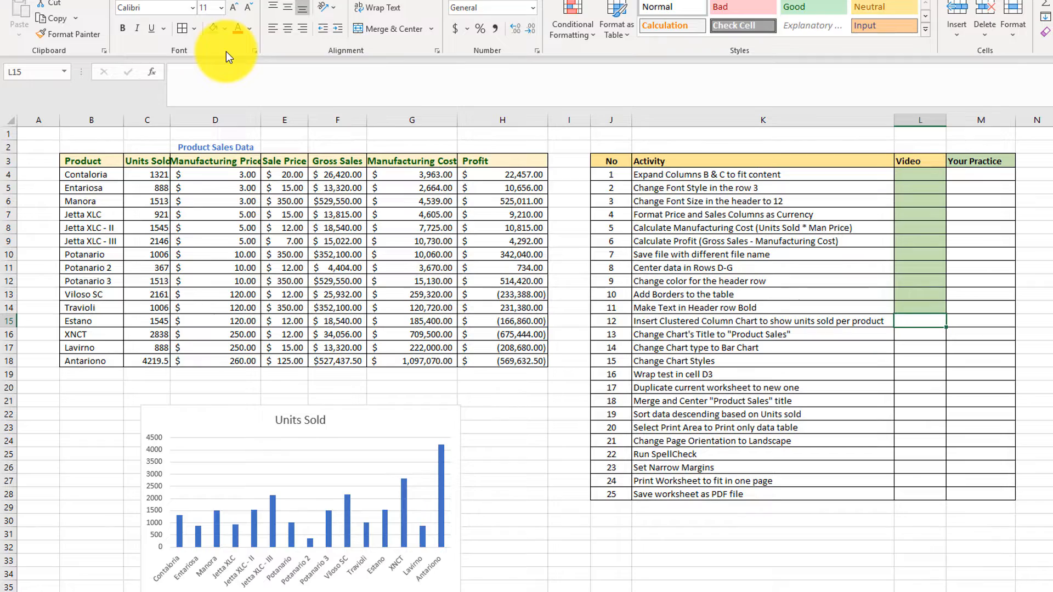
{"action": "left_click", "coordinate": [213, 28]}
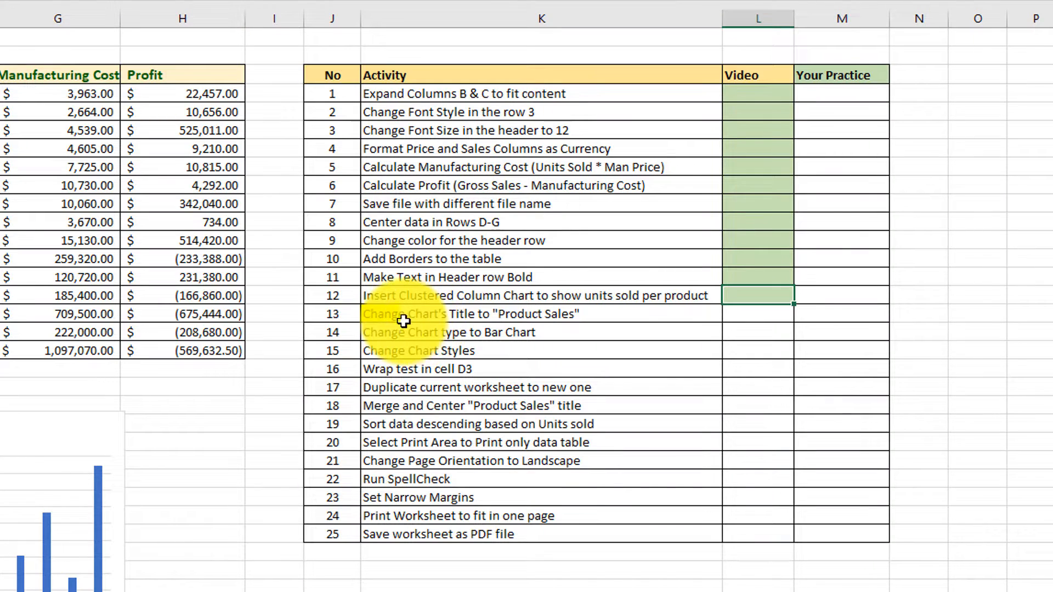
Retitle the chart Product Sales and fill the Video cell for activity 13 green.
{"action": "left_click", "coordinate": [490, 318]}
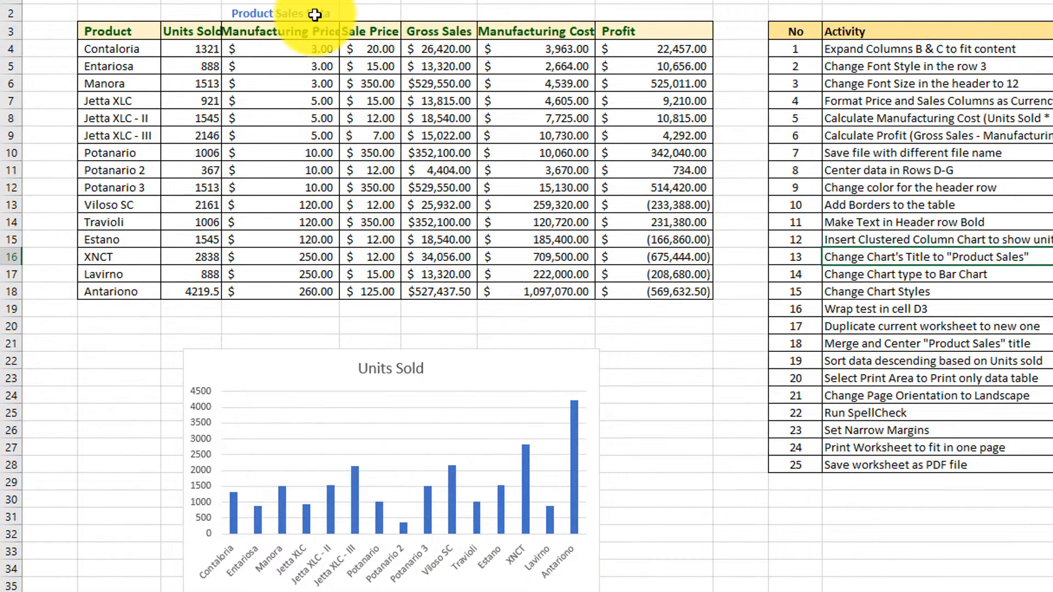
{"action": "left_click", "coordinate": [405, 370]}
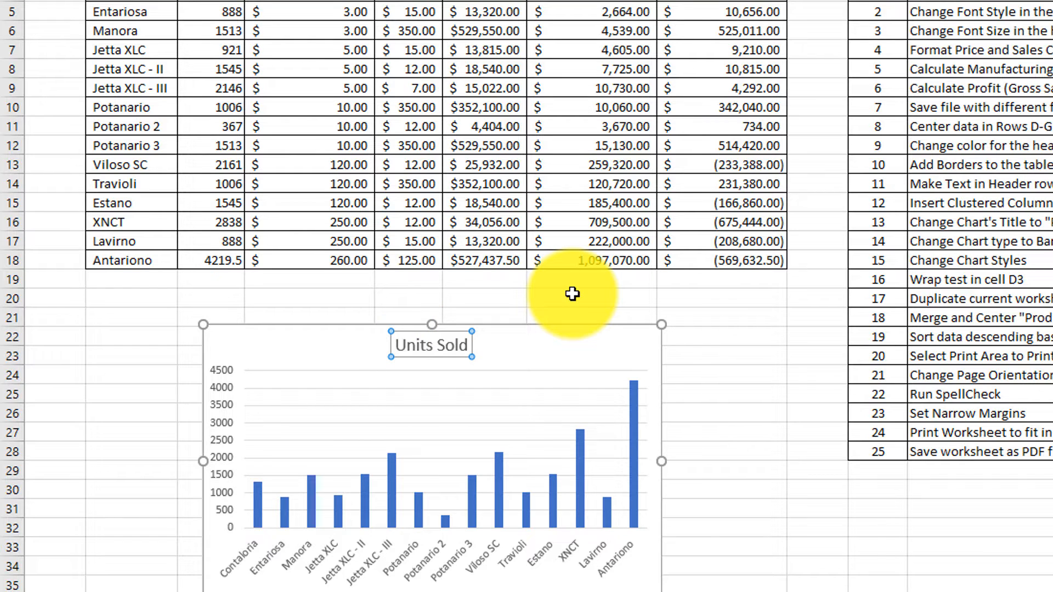
{"action": "left_click", "coordinate": [436, 347]}
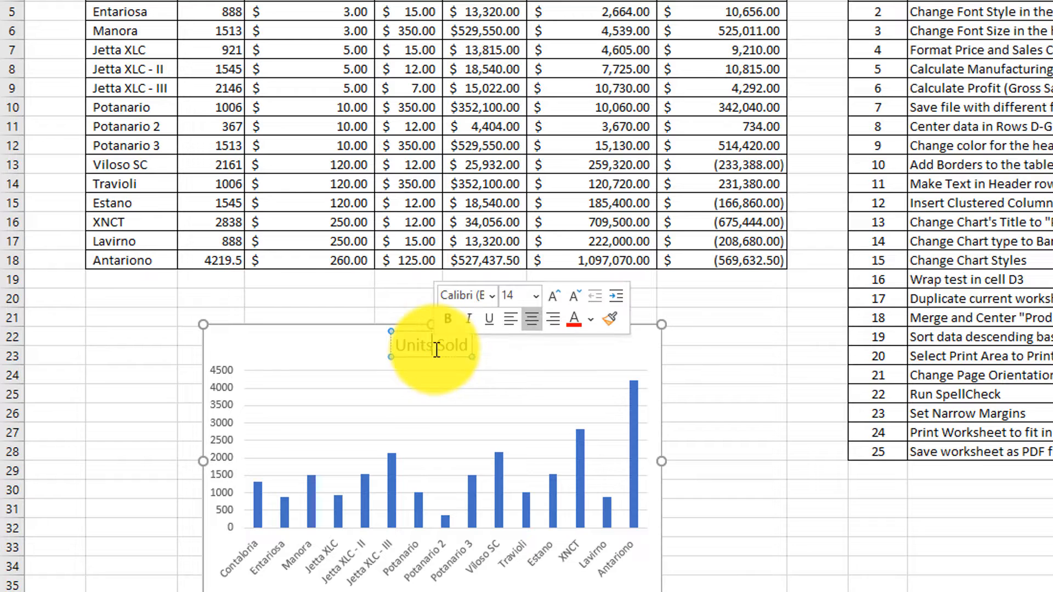
{"action": "left_click_drag", "start_coordinate": [436, 351], "coordinate": [396, 351]}
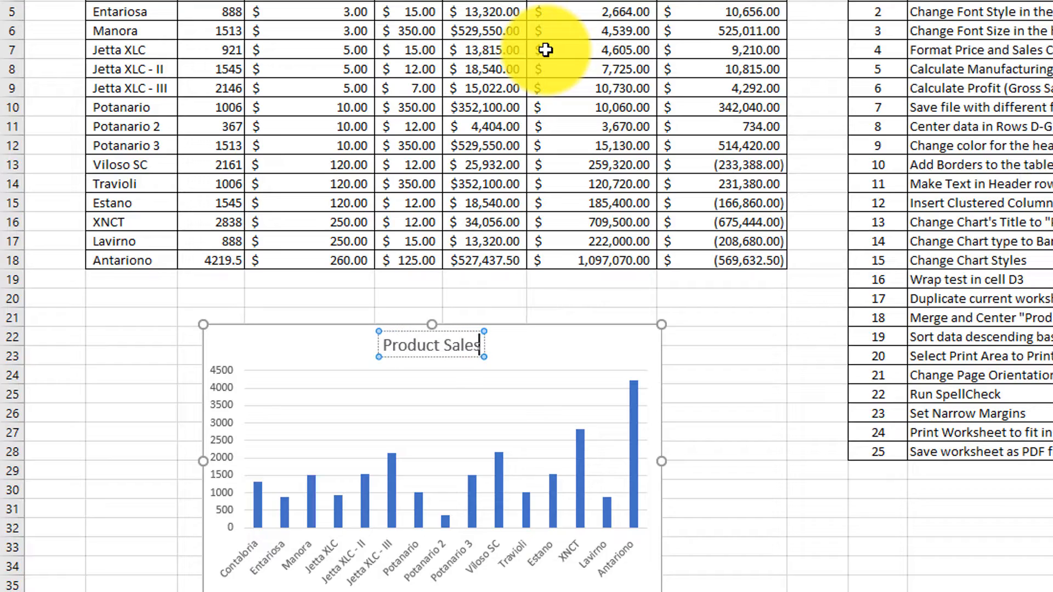
{"action": "left_click", "coordinate": [745, 363]}
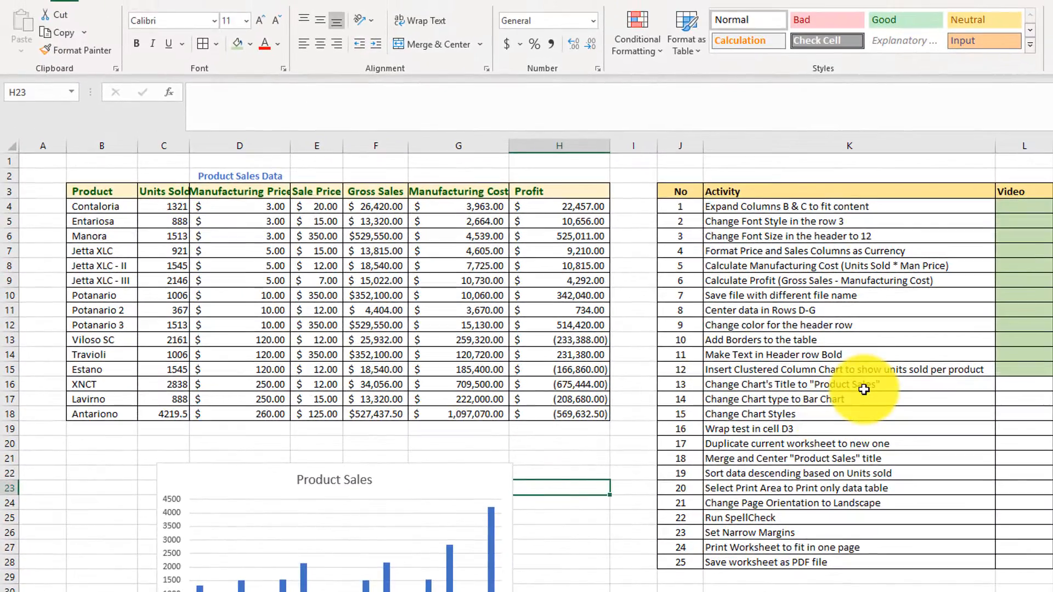
{"action": "left_click", "coordinate": [1014, 387]}
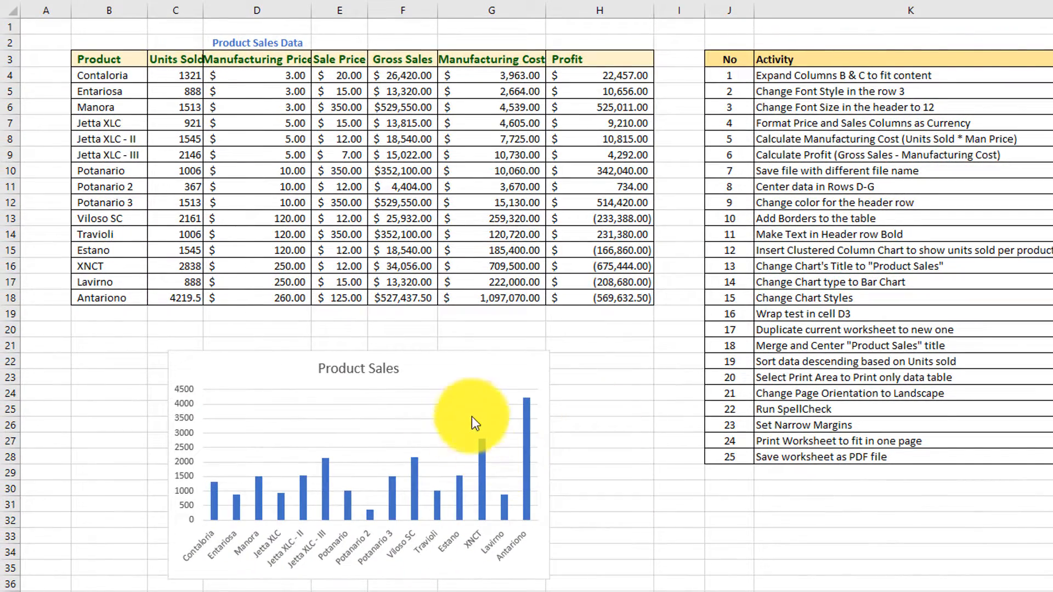
Change the chart type to Clustered Bar and fill the Video cell for activity 14 green.
{"action": "left_click", "coordinate": [487, 391]}
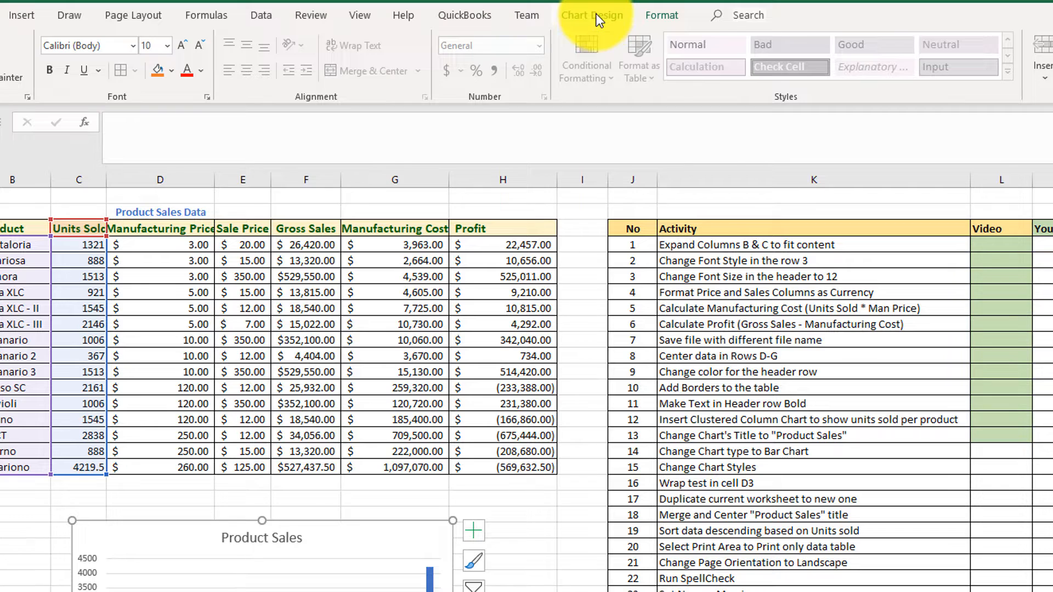
{"action": "left_click", "coordinate": [598, 20]}
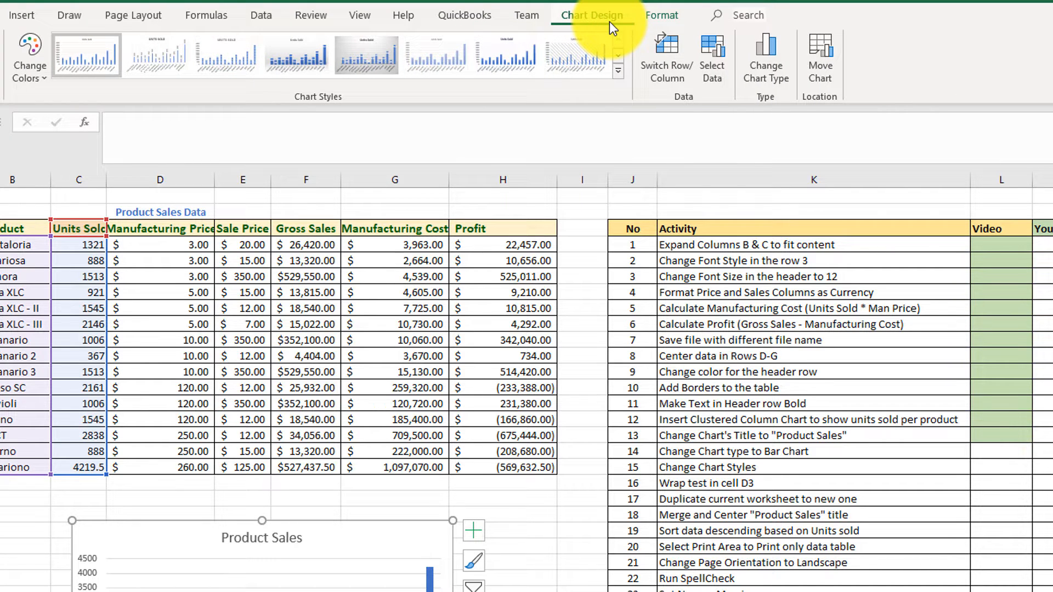
{"action": "left_click", "coordinate": [775, 75]}
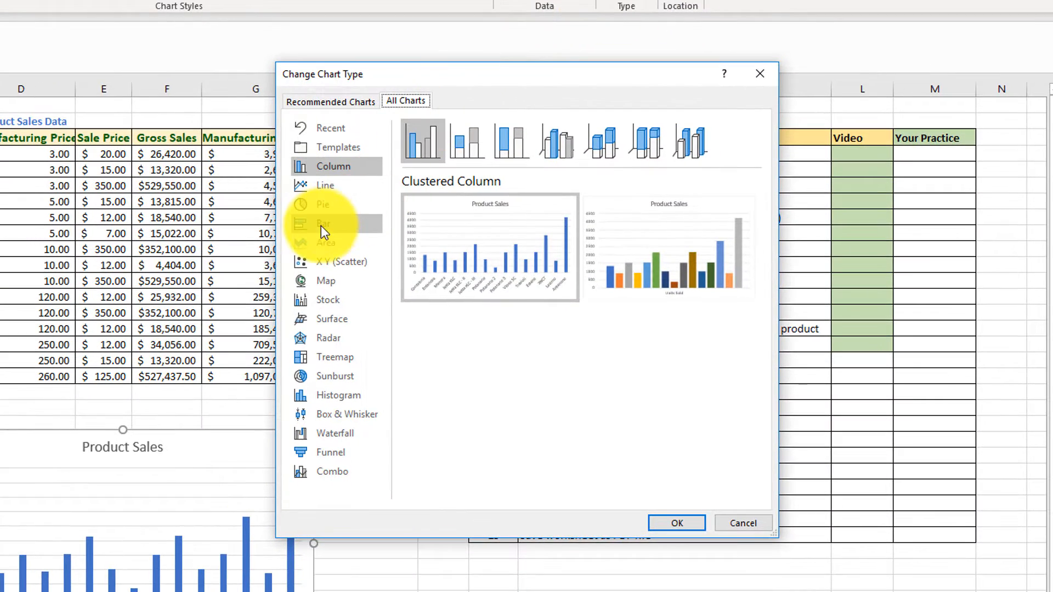
{"action": "left_click", "coordinate": [330, 225]}
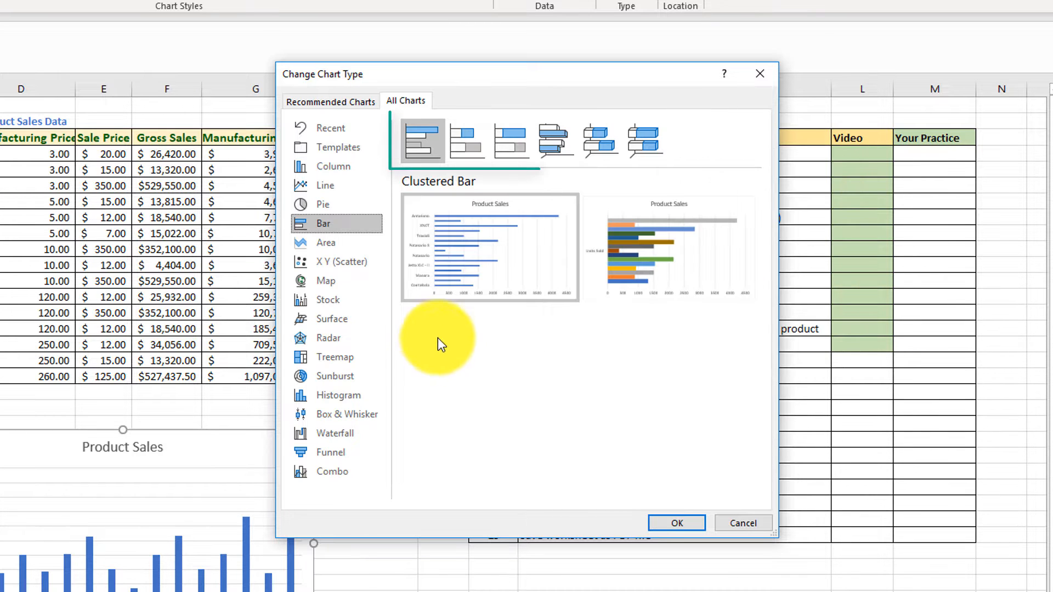
{"action": "left_click", "coordinate": [461, 149]}
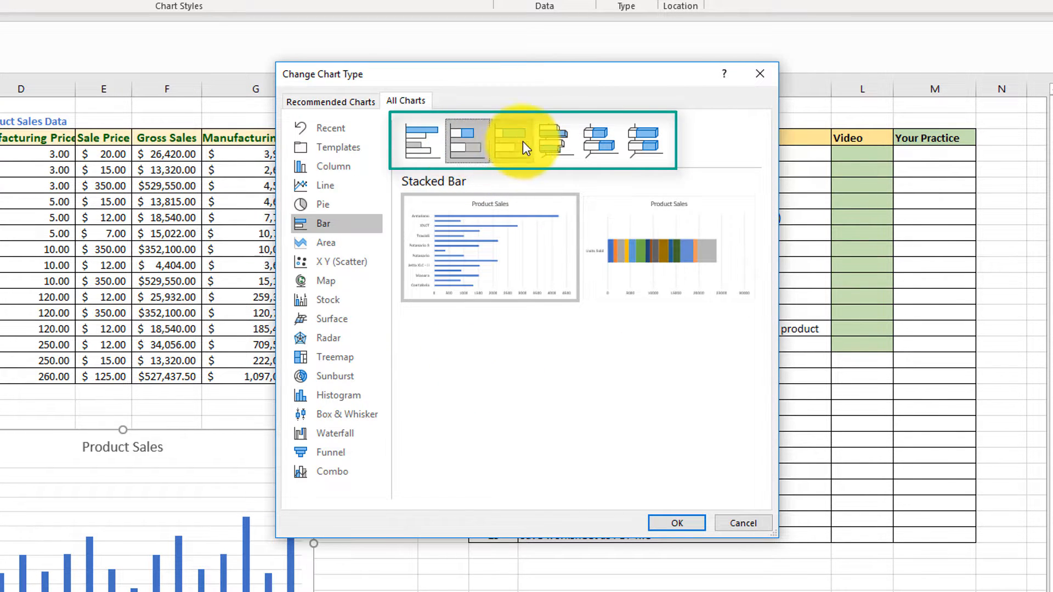
{"action": "left_click", "coordinate": [426, 143]}
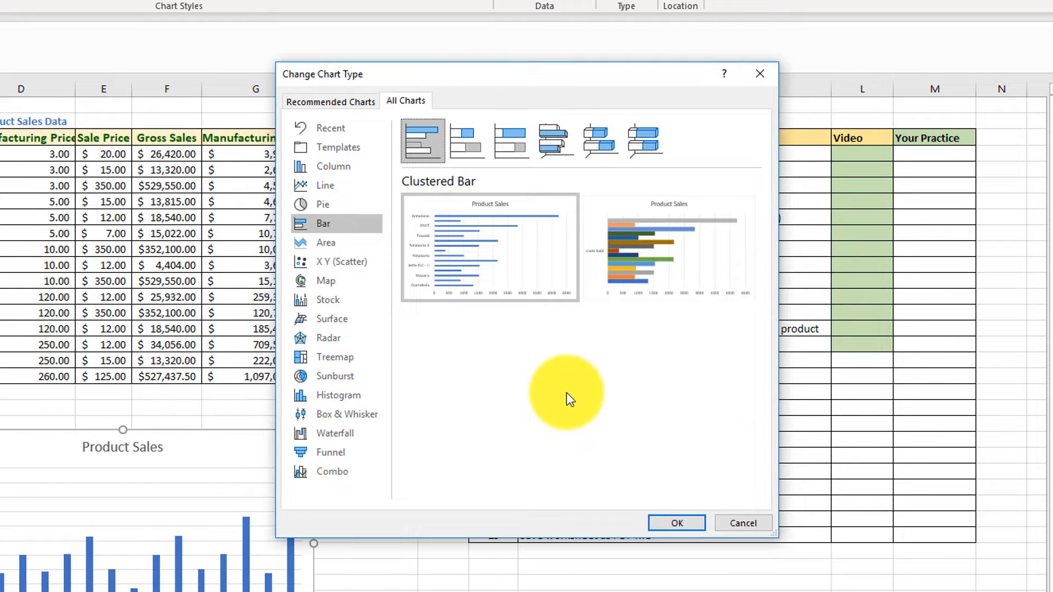
{"action": "mouse_move", "coordinate": [555, 292]}
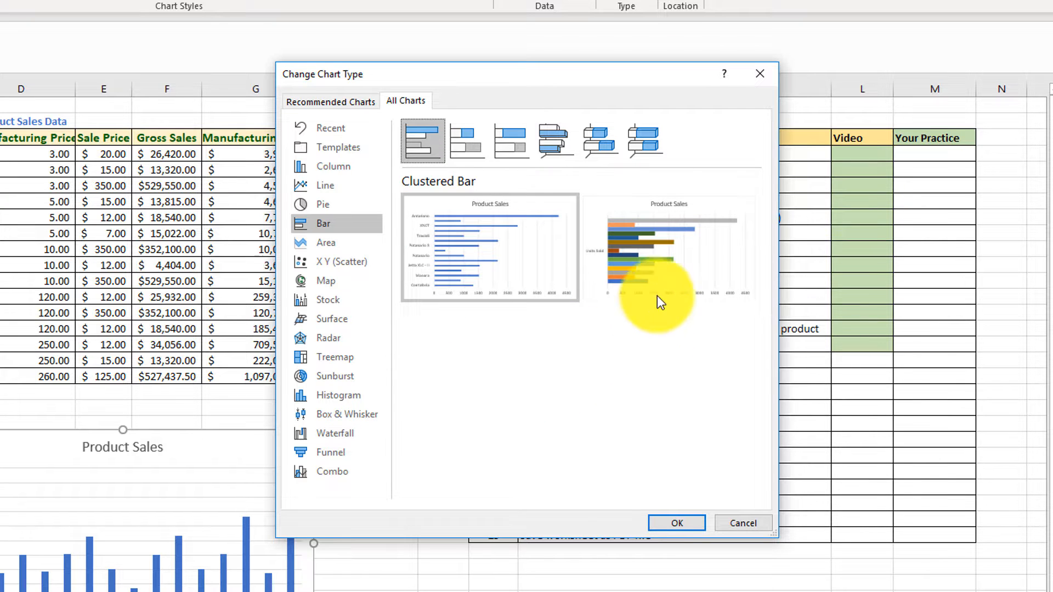
{"action": "mouse_move", "coordinate": [658, 290]}
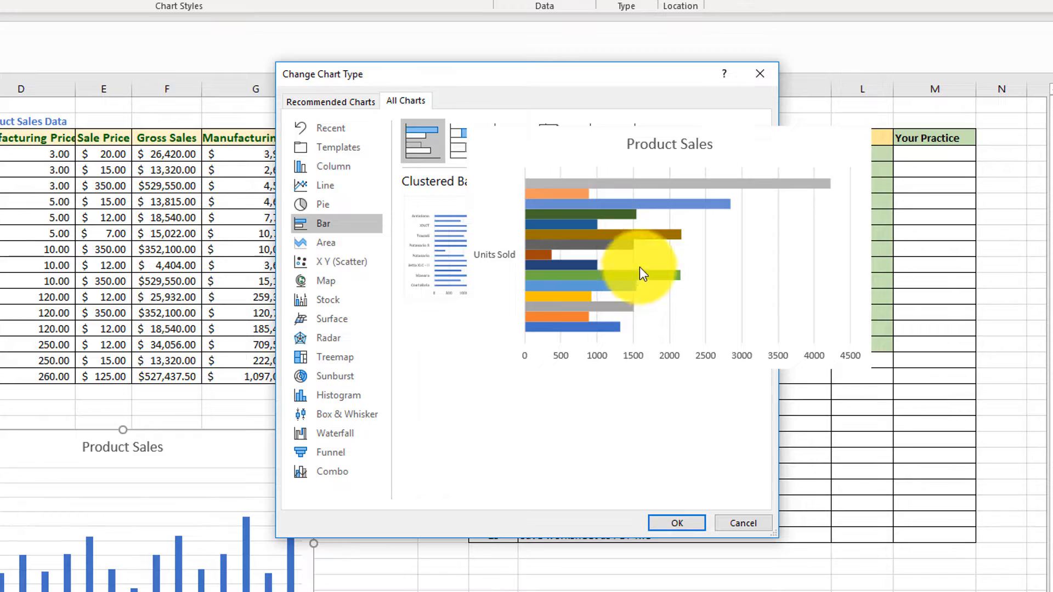
{"action": "left_click", "coordinate": [681, 524]}
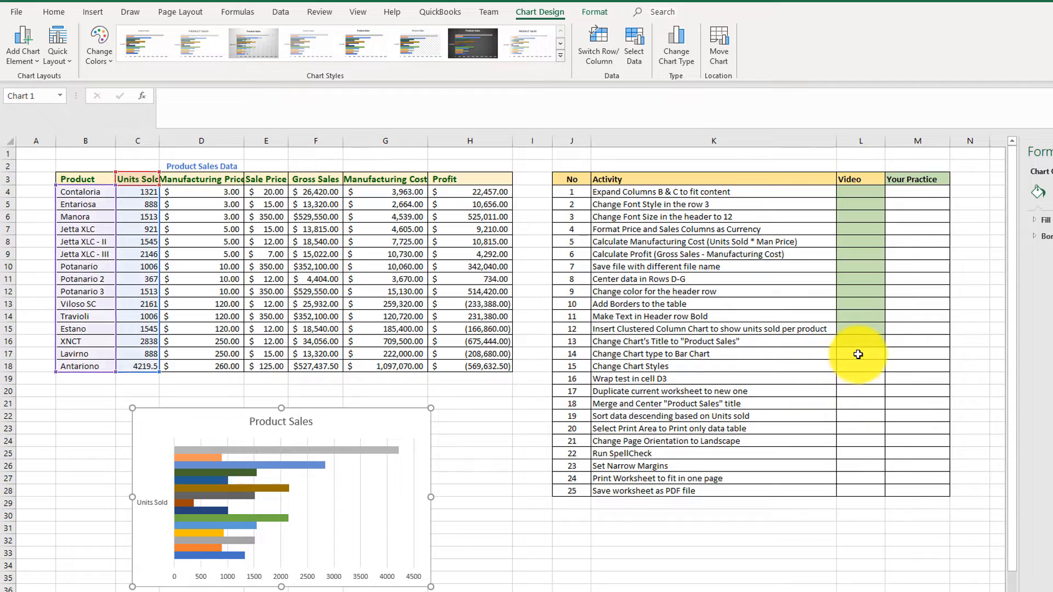
{"action": "left_click", "coordinate": [859, 354]}
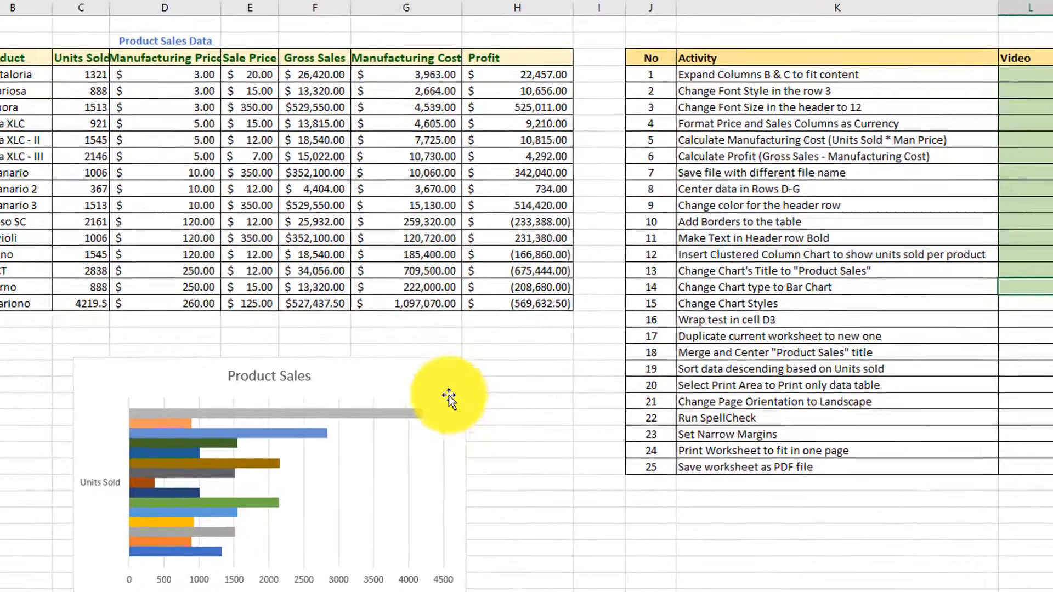
Apply chart Style 6 to the bar chart.
{"action": "left_click", "coordinate": [163, 481]}
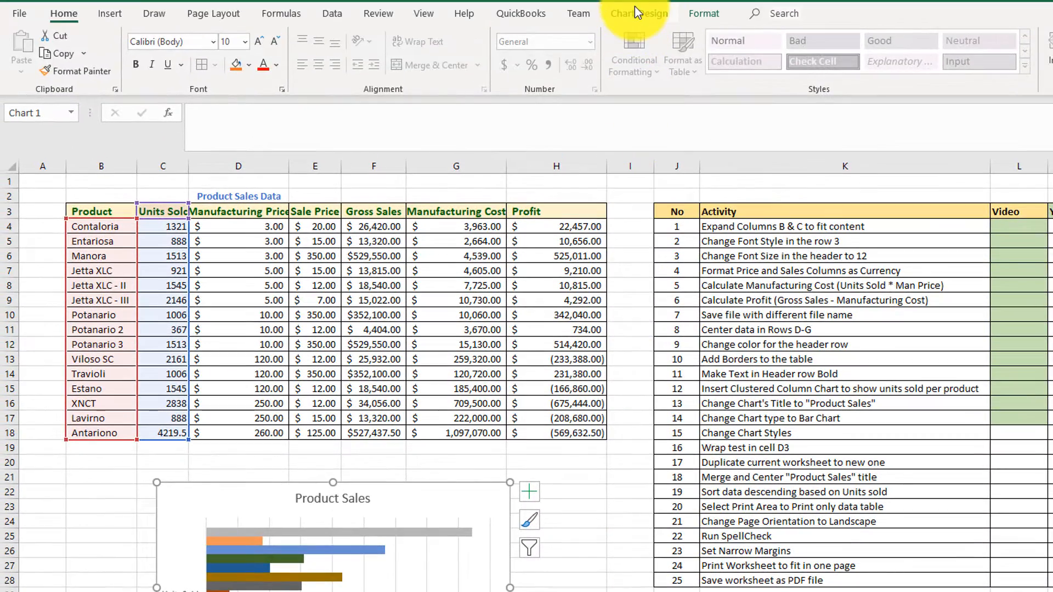
{"action": "left_click", "coordinate": [643, 18]}
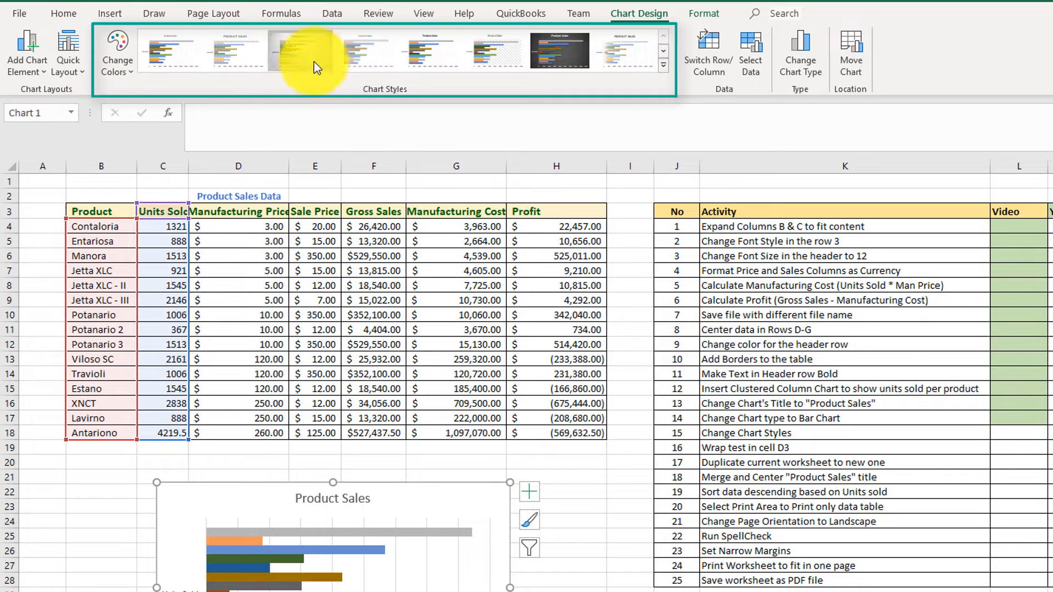
{"action": "left_click", "coordinate": [666, 63]}
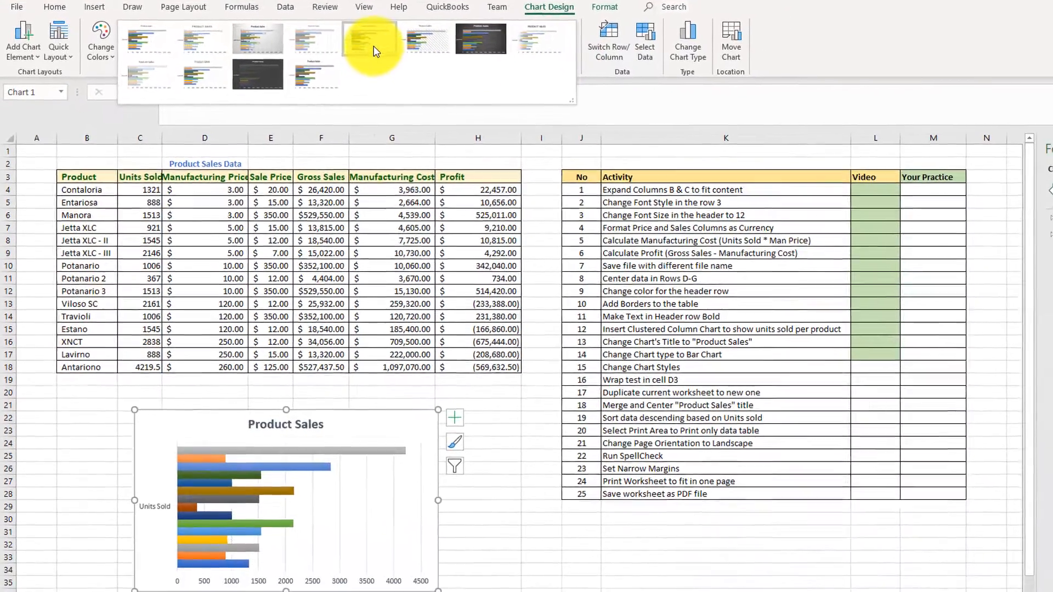
{"action": "left_click", "coordinate": [428, 44]}
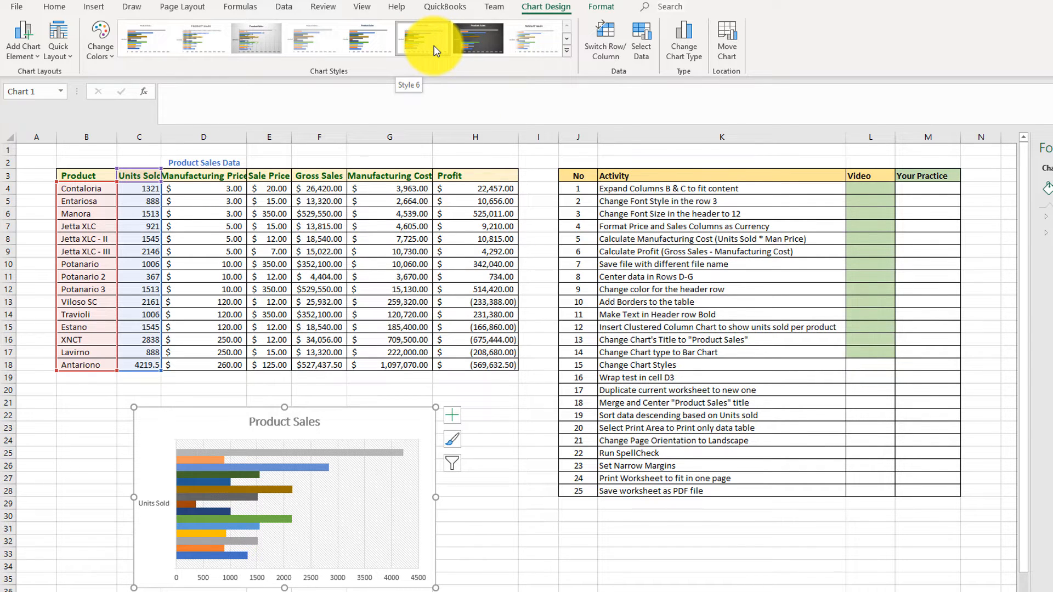
Fill the Video cell for activity 15 green.
{"action": "left_click", "coordinate": [57, 11]}
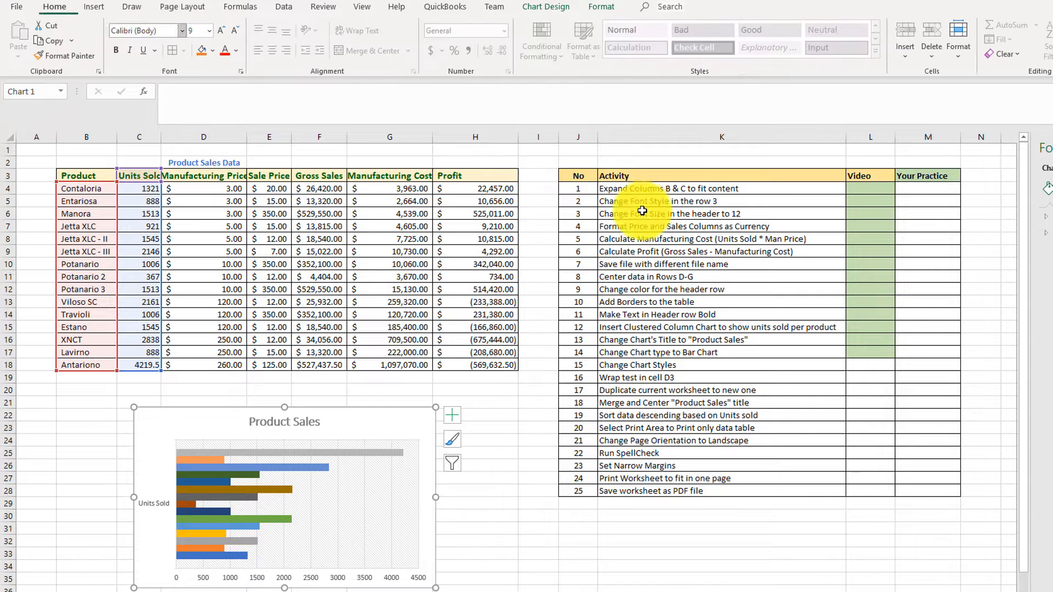
{"action": "left_click", "coordinate": [870, 367]}
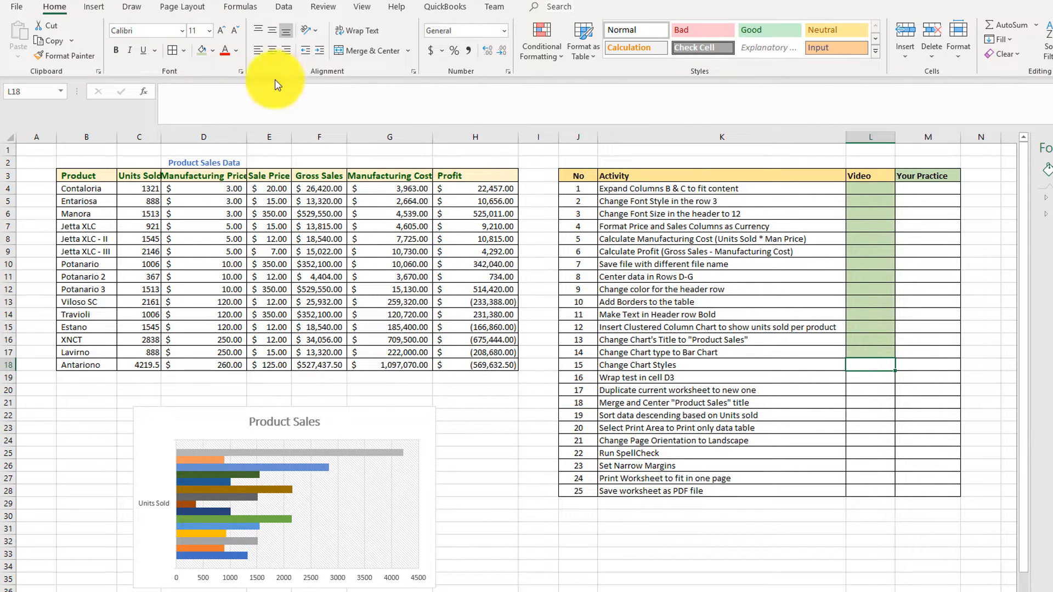
{"action": "left_click", "coordinate": [202, 54]}
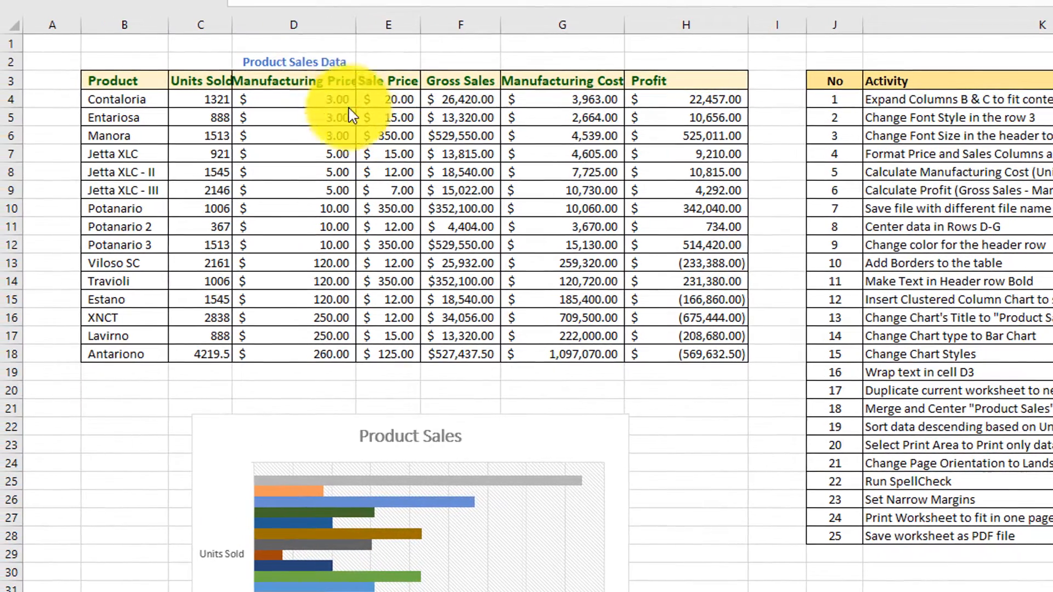
Wrap the text in cell D3.
{"action": "left_click", "coordinate": [308, 80]}
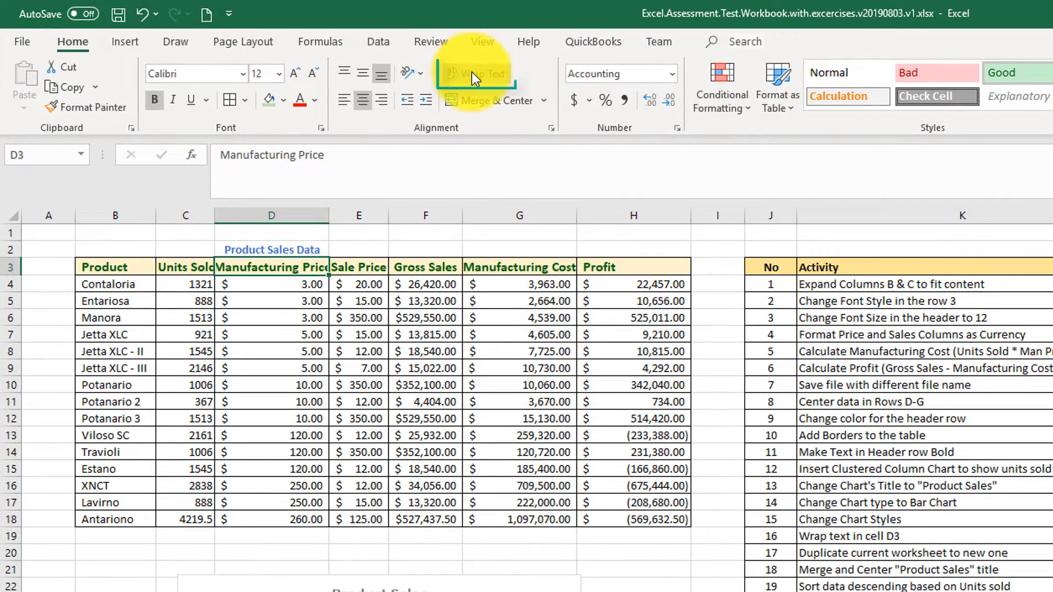
{"action": "left_click", "coordinate": [472, 71]}
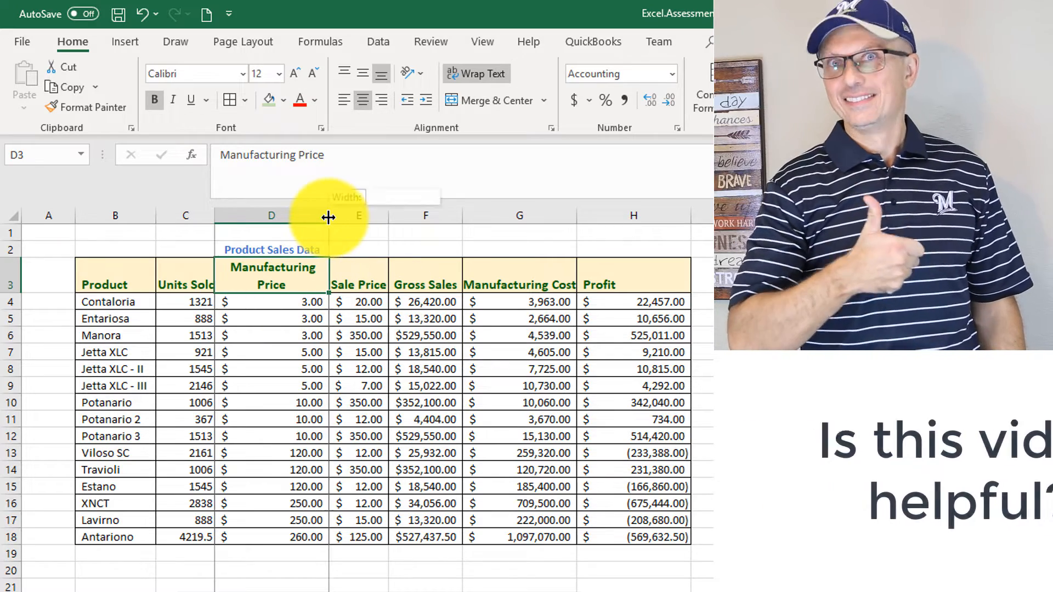
Narrow column D slightly and fill the Video cell for activity 16 green.
{"action": "mouse_move", "coordinate": [328, 215]}
{"action": "left_mouse_down"}
{"action": "mouse_move", "coordinate": [283, 222]}
{"action": "mouse_move", "coordinate": [327, 224]}
{"action": "mouse_move", "coordinate": [315, 219]}
{"action": "left_mouse_up"}
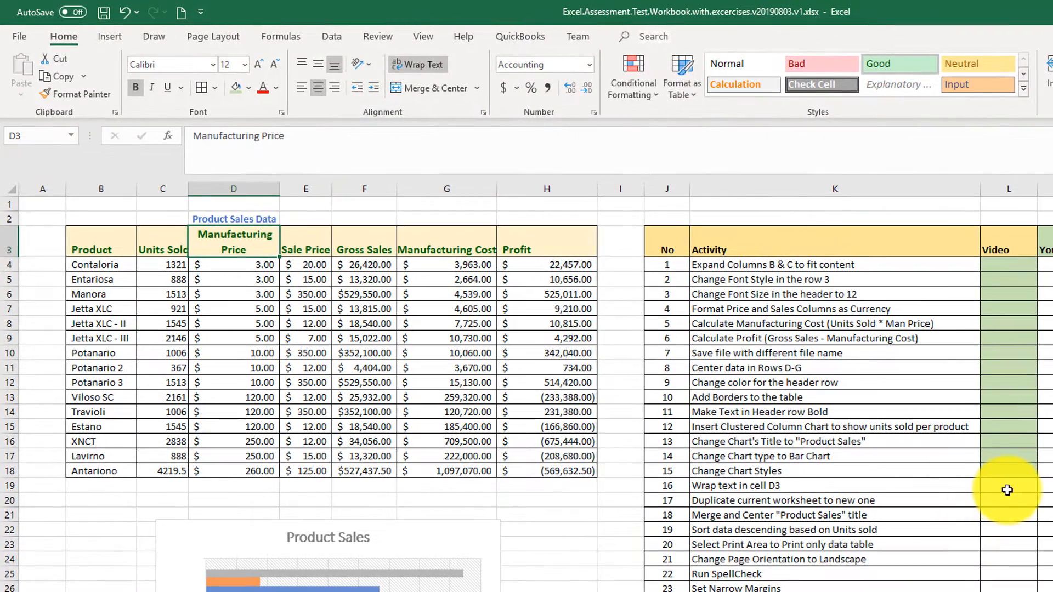
{"action": "left_click", "coordinate": [1007, 490]}
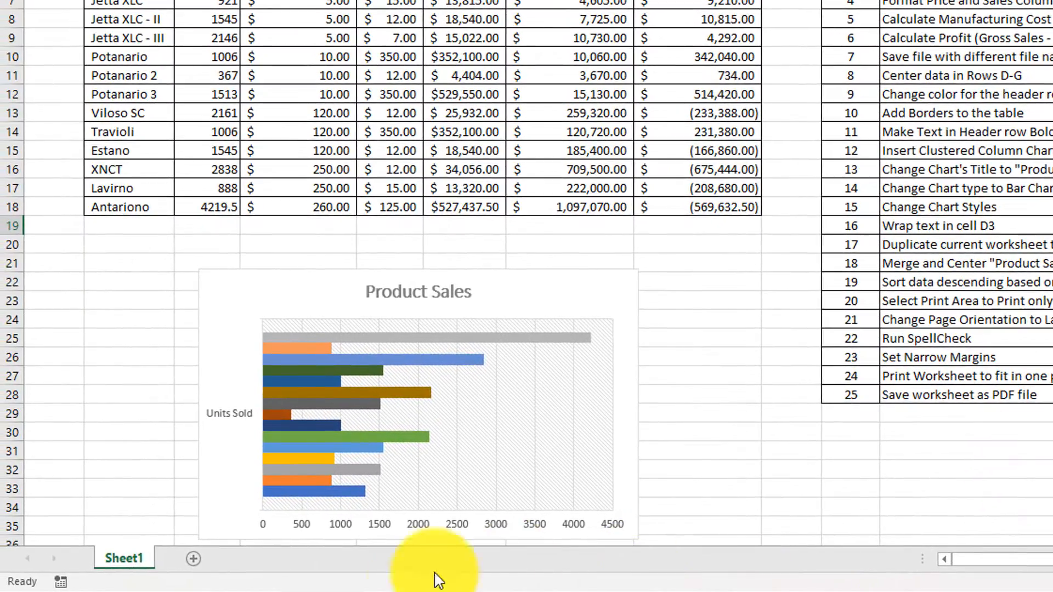
Duplicate the current worksheet as a copy and fill the Video cell for activity 17 green.
{"action": "right_click", "coordinate": [132, 563]}
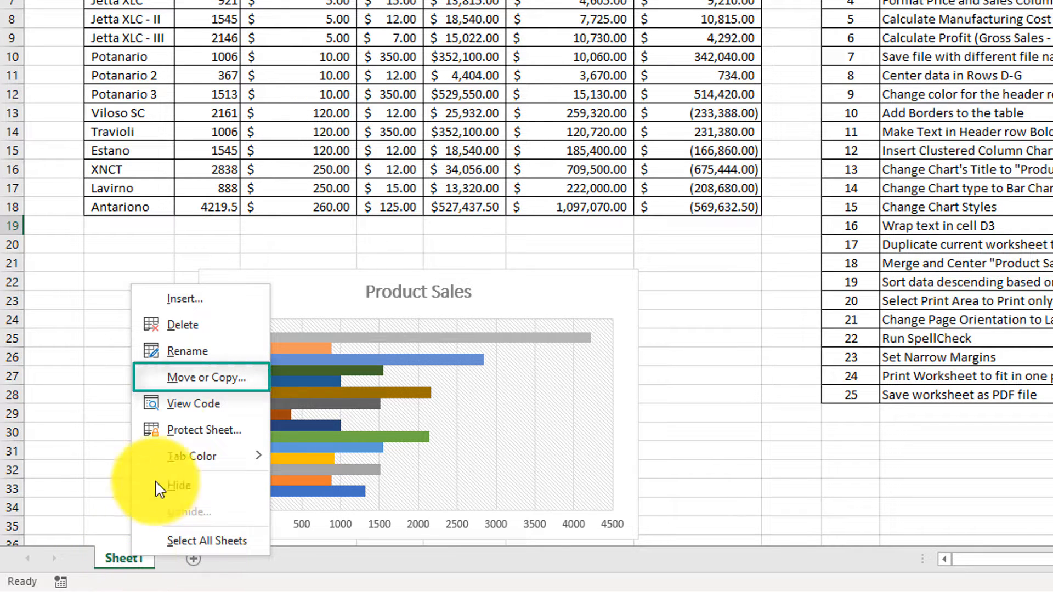
{"action": "left_click", "coordinate": [205, 390]}
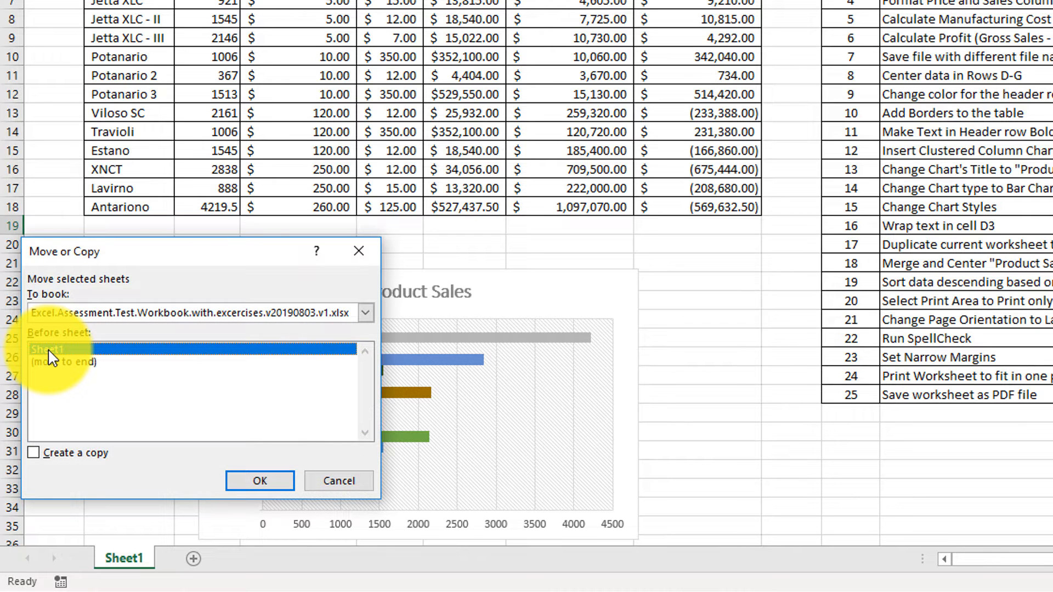
{"action": "left_click", "coordinate": [34, 453]}
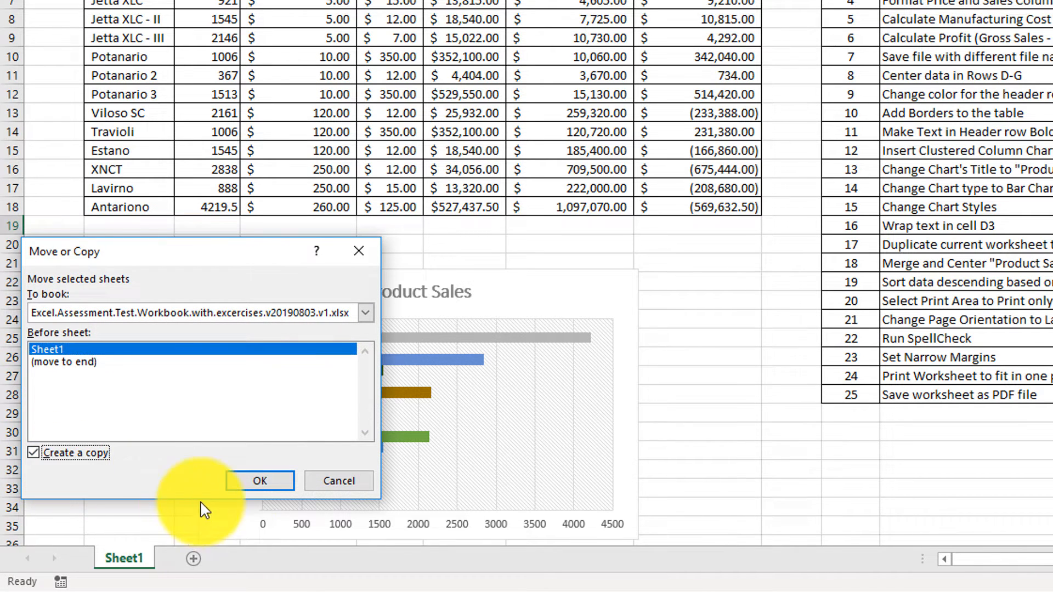
{"action": "left_click", "coordinate": [256, 486]}
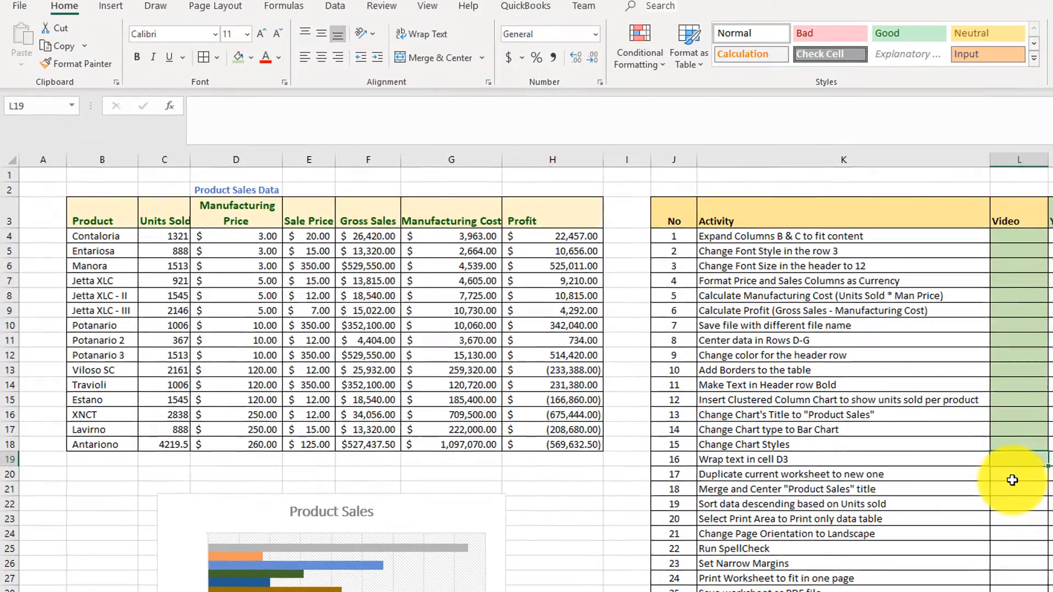
{"action": "left_click", "coordinate": [1013, 478]}
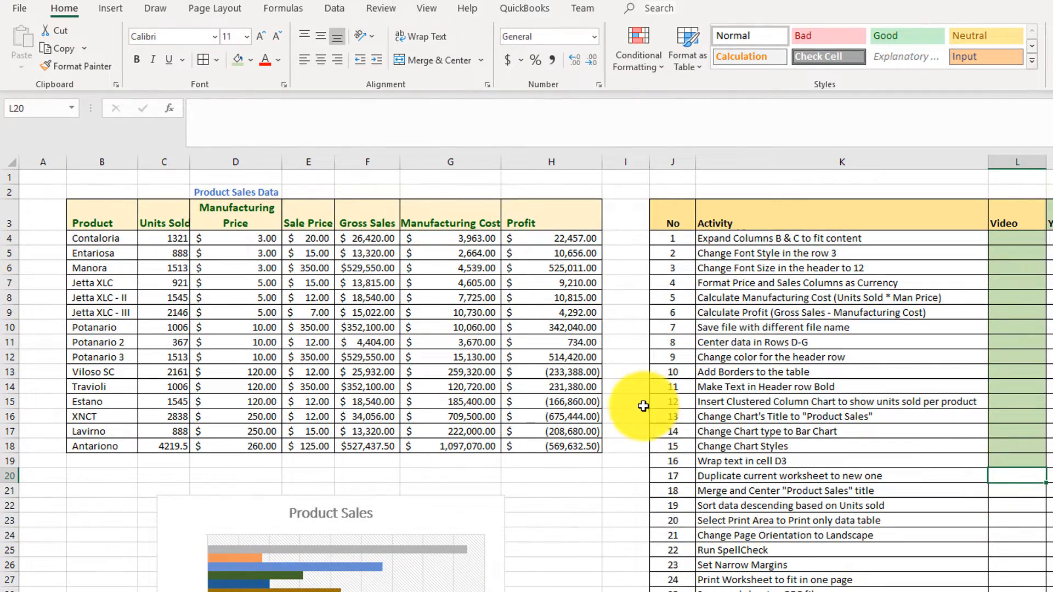
{"action": "left_click", "coordinate": [237, 59]}
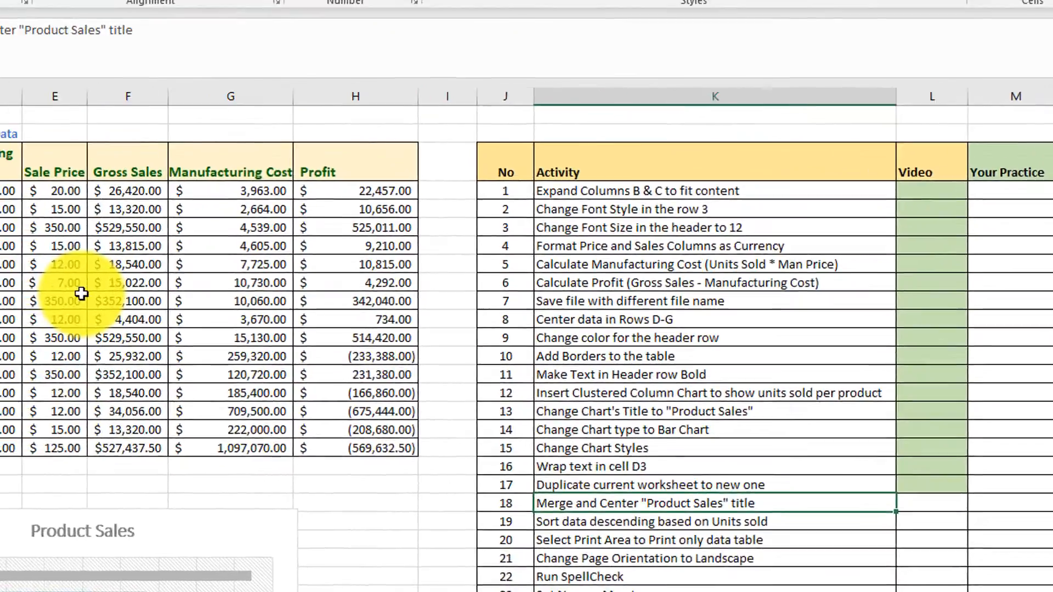
Merge and center the "Product Sales Data" title across B2:H2 and mark the Video cell for activity 18.
{"action": "left_click_drag", "start_coordinate": [120, 264], "coordinate": [639, 260]}
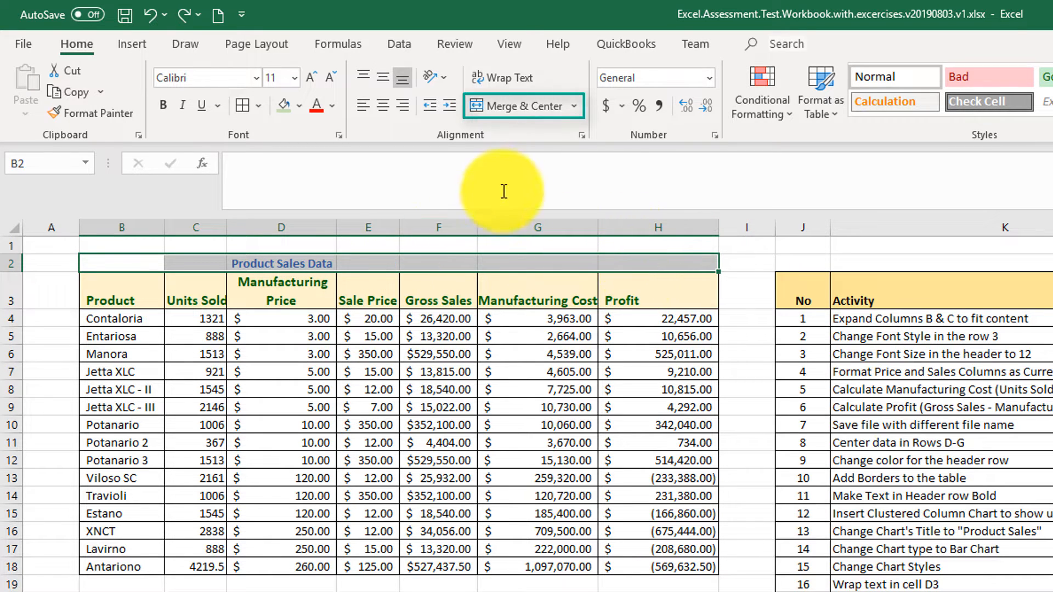
{"action": "left_click", "coordinate": [535, 112]}
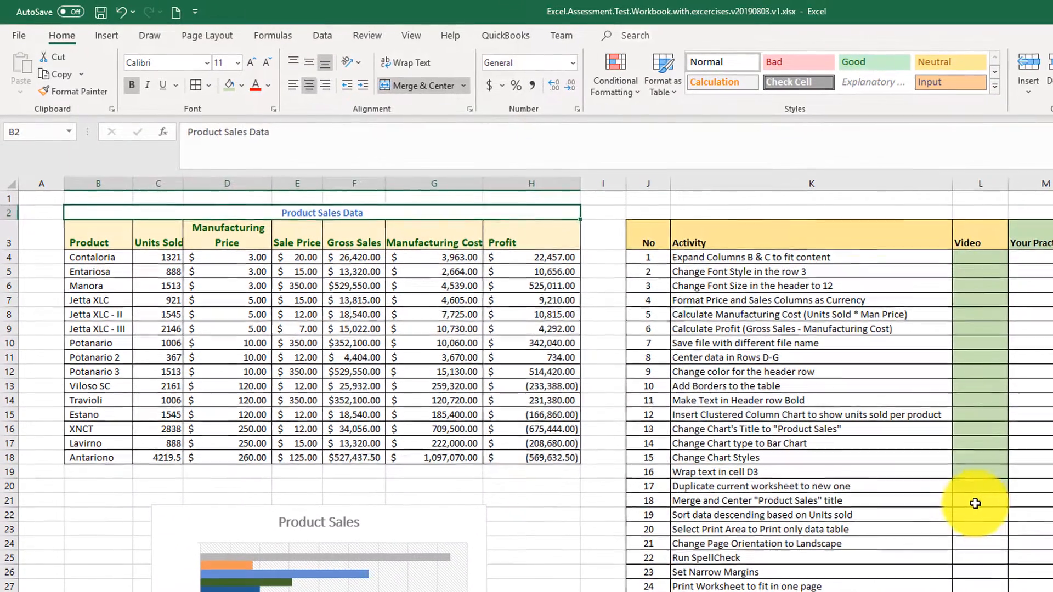
{"action": "left_click", "coordinate": [975, 504]}
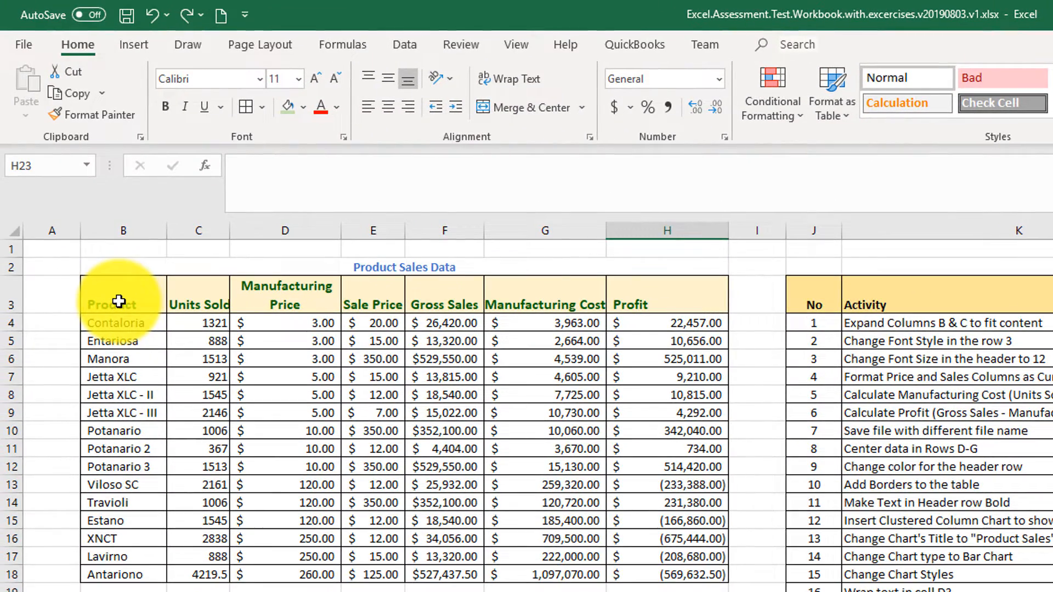
Sort the data table B3:H18 by Units Sold, Largest to Smallest, and fill the activity 19 Video cell green.
{"action": "left_click_drag", "start_coordinate": [119, 302], "coordinate": [727, 575]}
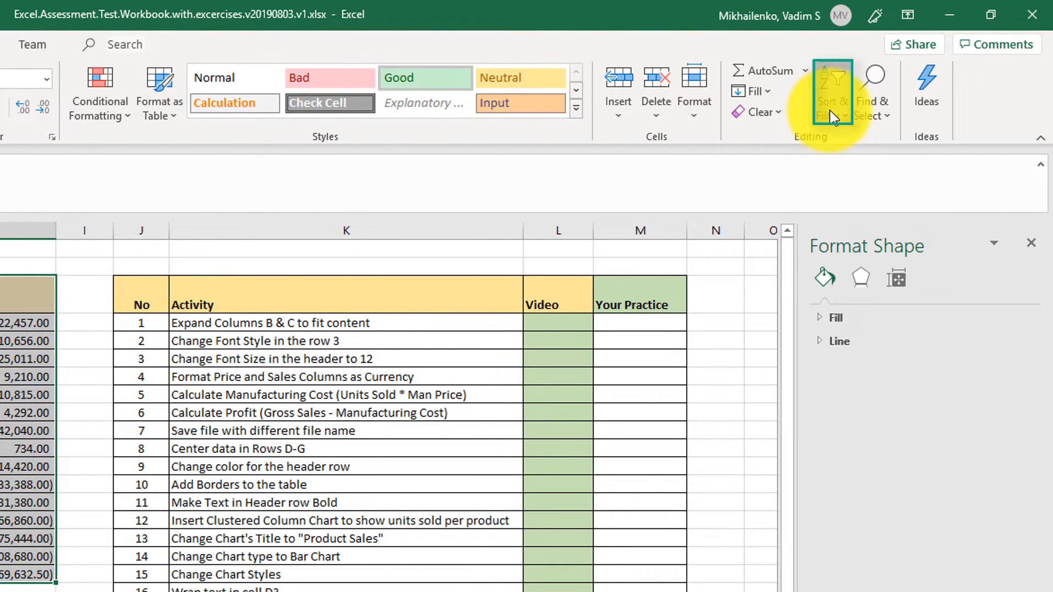
{"action": "left_click", "coordinate": [856, 111]}
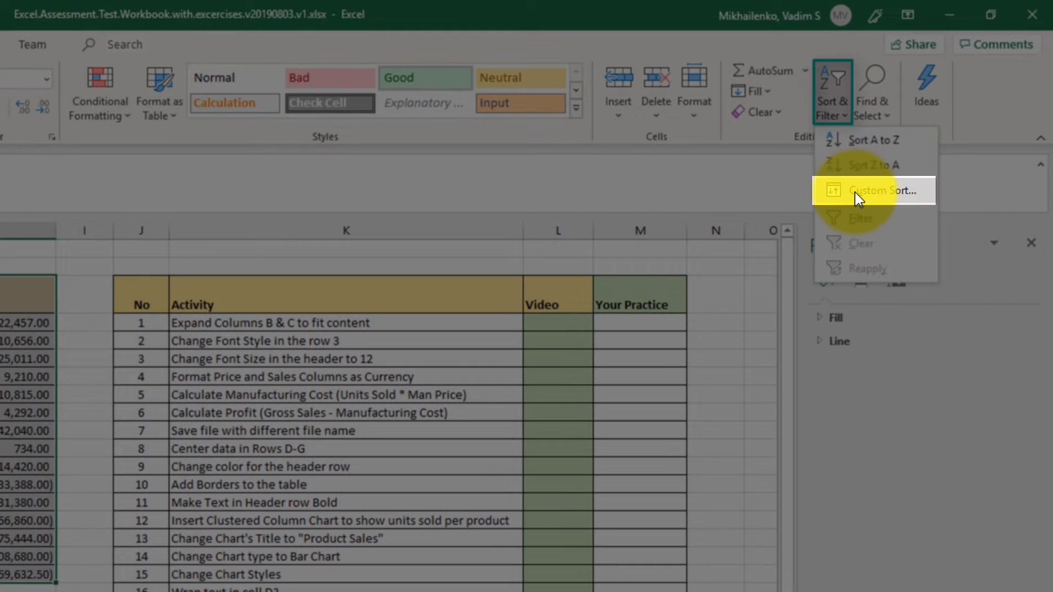
{"action": "left_click", "coordinate": [859, 192]}
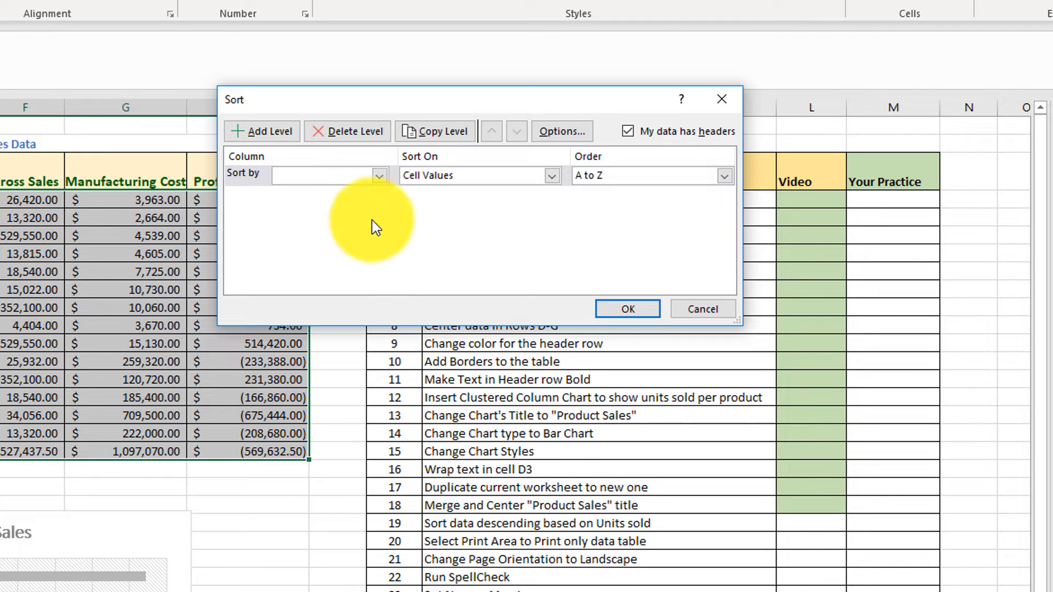
{"action": "left_click", "coordinate": [381, 177]}
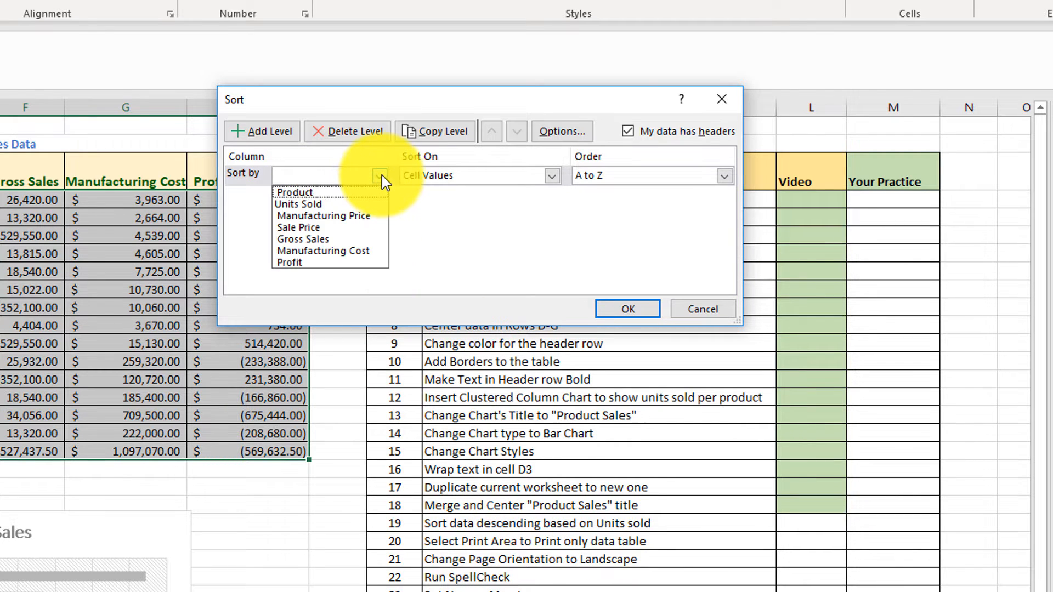
{"action": "left_click", "coordinate": [338, 205]}
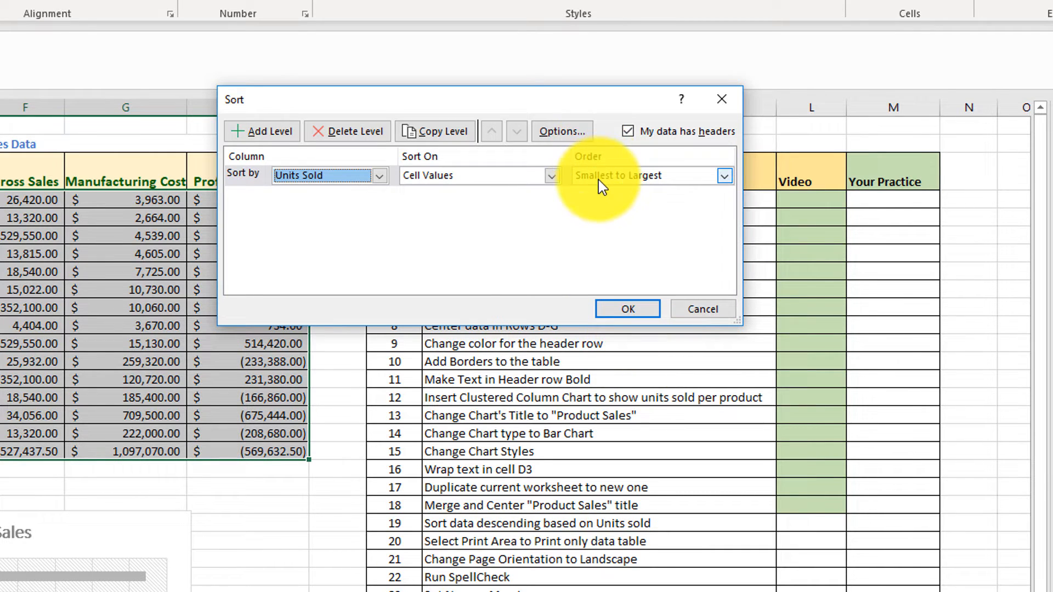
{"action": "left_click", "coordinate": [723, 177]}
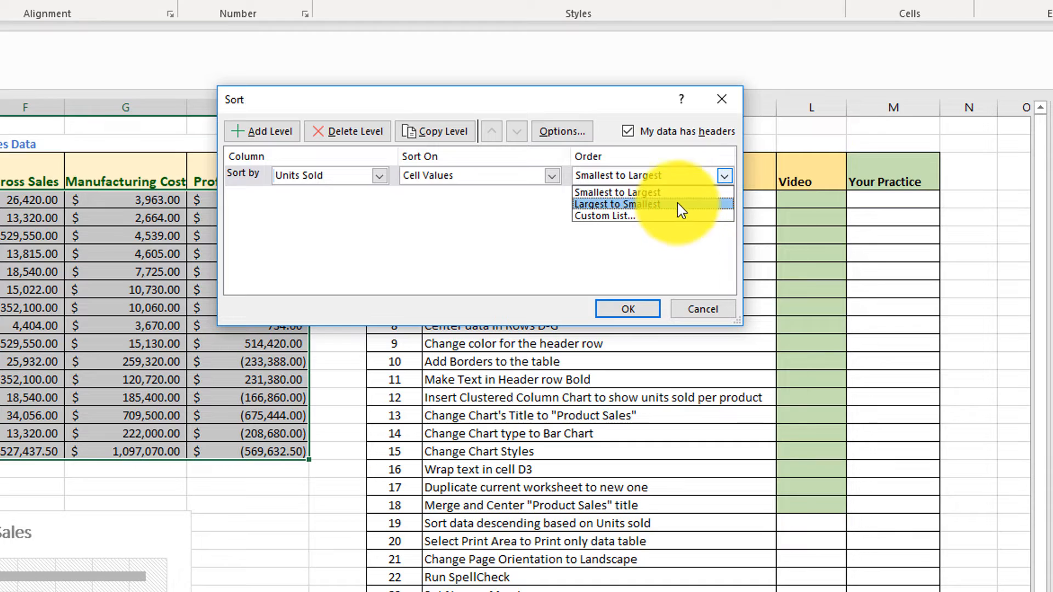
{"action": "left_click", "coordinate": [657, 204]}
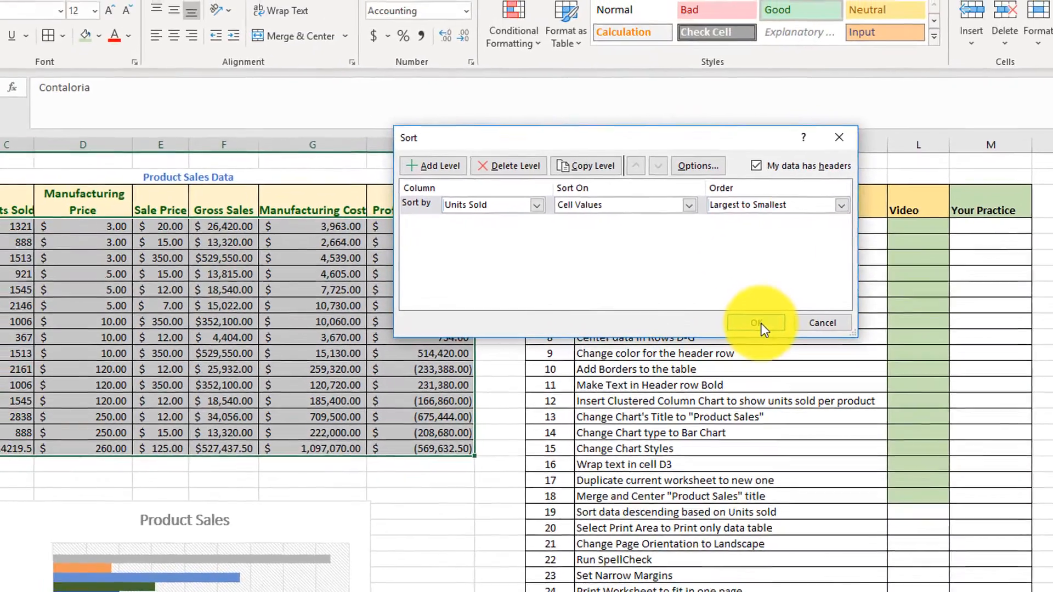
{"action": "left_click", "coordinate": [634, 310]}
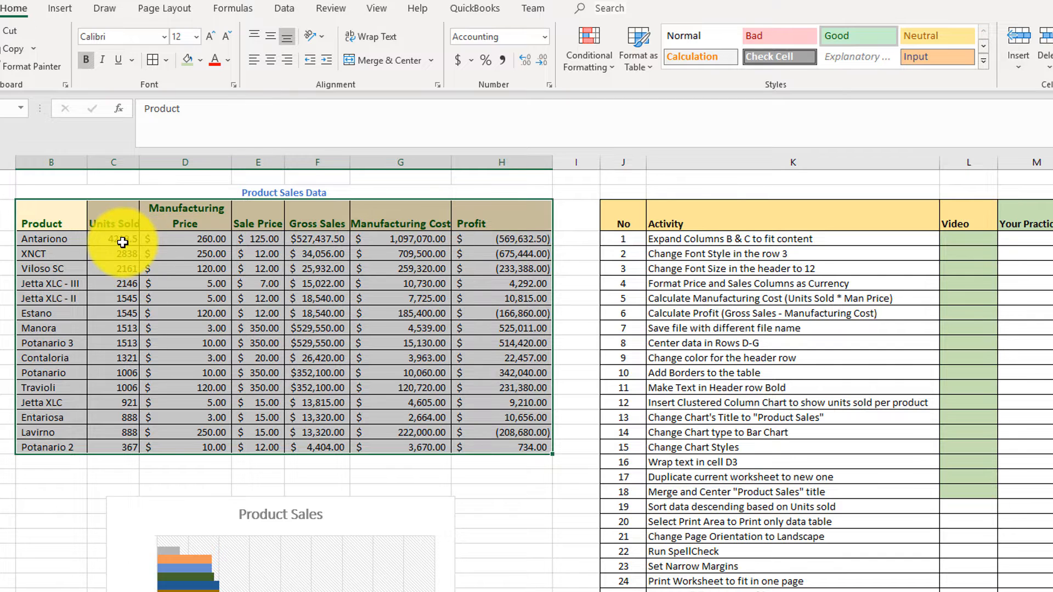
{"action": "left_click", "coordinate": [972, 513]}
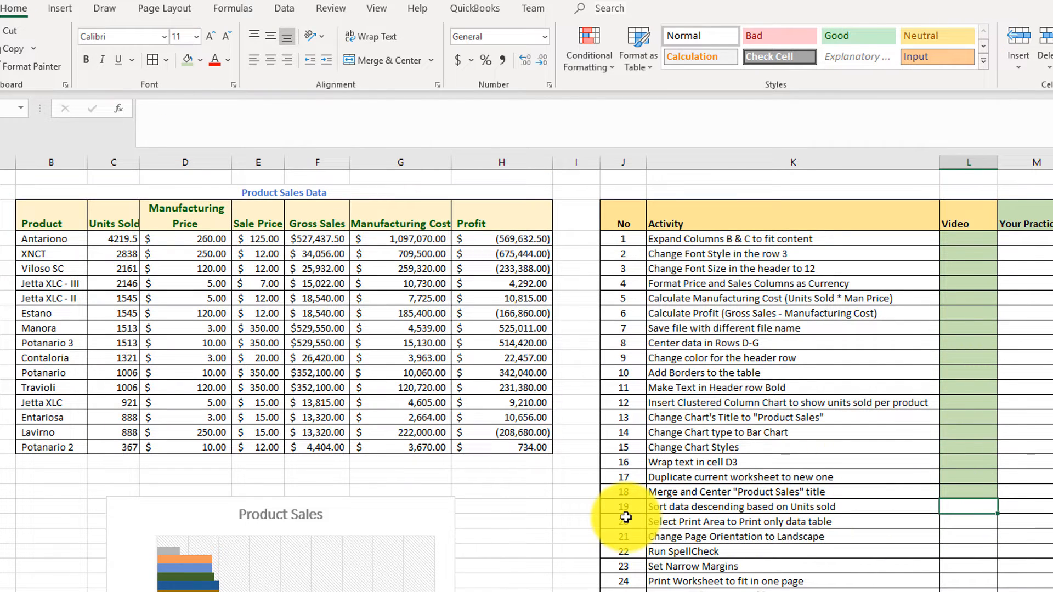
{"action": "left_click", "coordinate": [179, 64]}
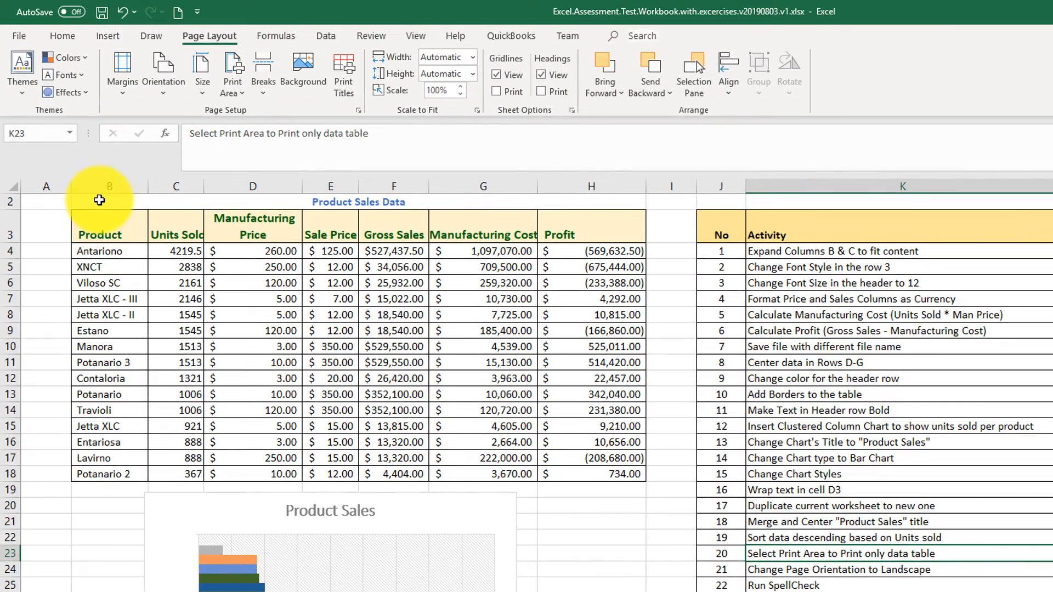
Preview the worksheet's printed pages in the print view.
{"action": "left_click", "coordinate": [100, 200]}
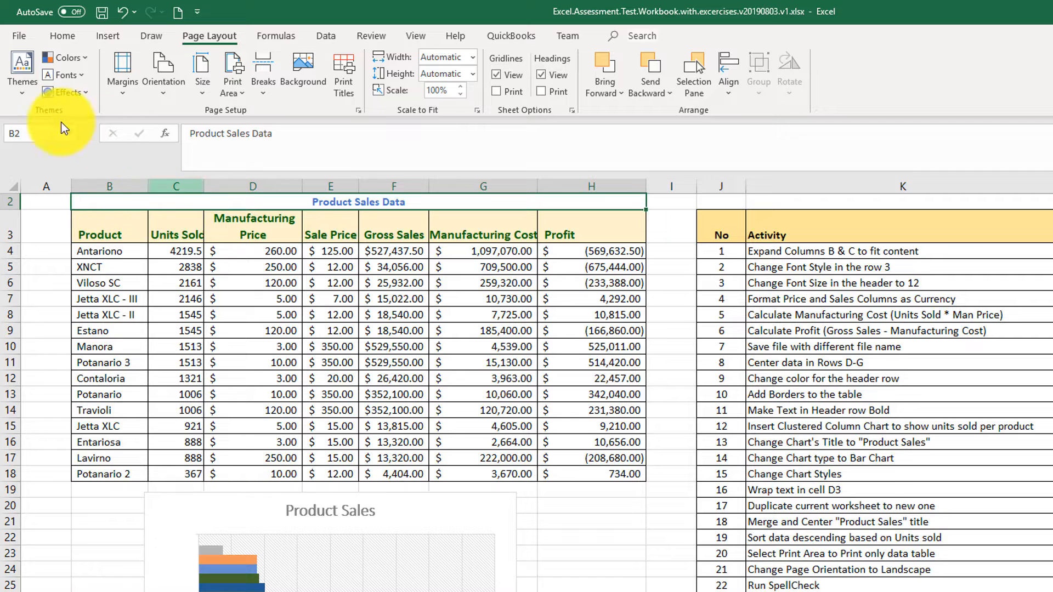
{"action": "left_click", "coordinate": [17, 35]}
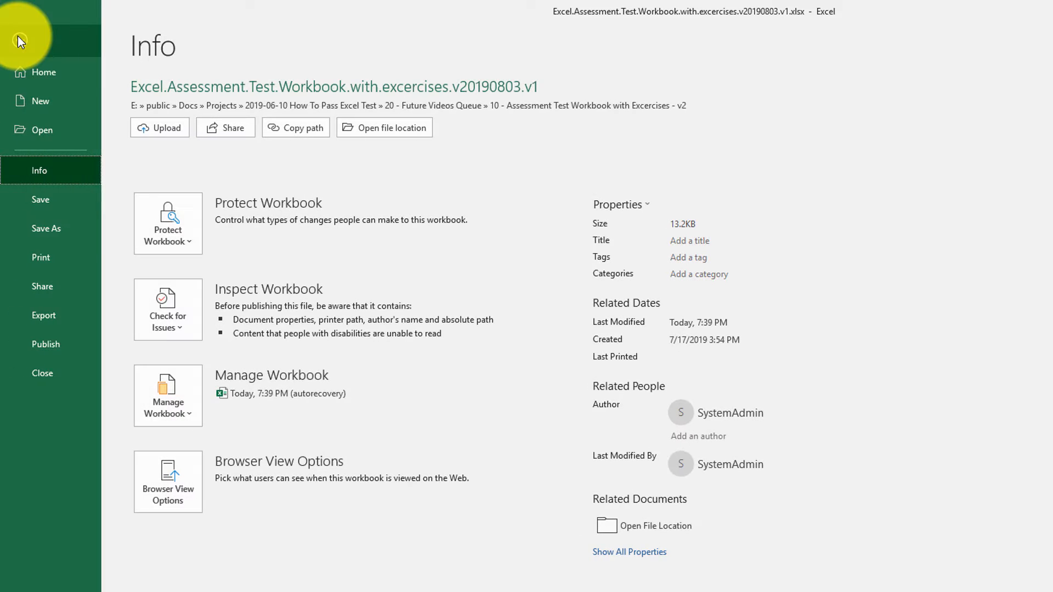
{"action": "left_click", "coordinate": [50, 258]}
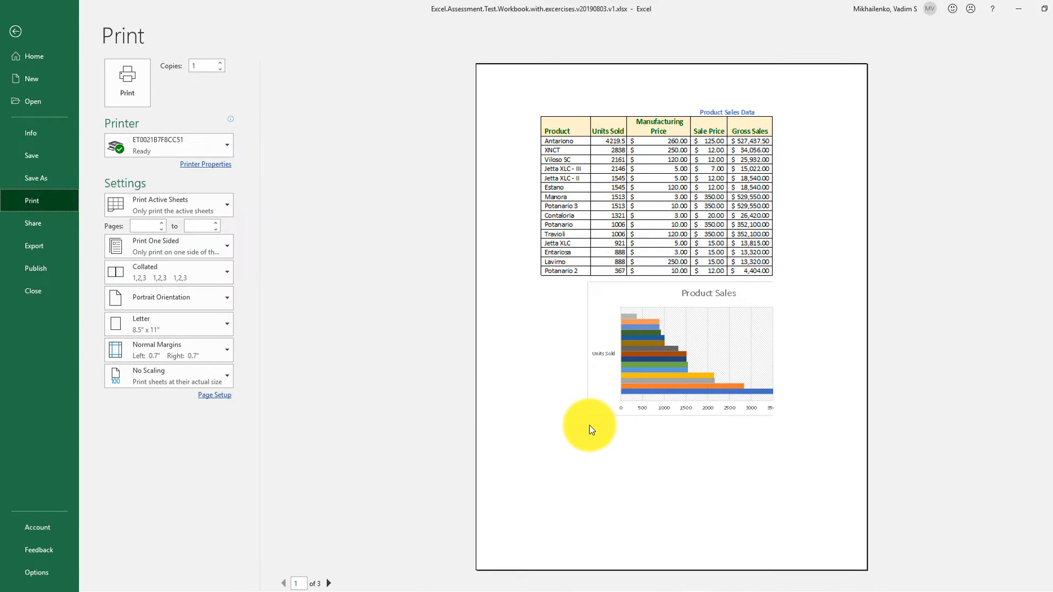
{"action": "left_click", "coordinate": [330, 583]}
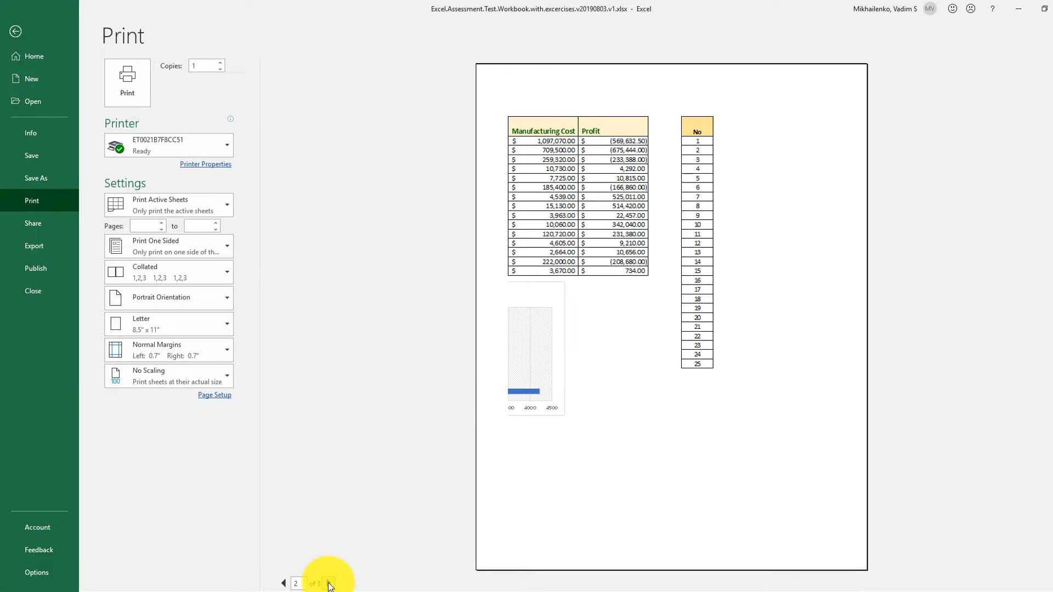
{"action": "left_click", "coordinate": [329, 584]}
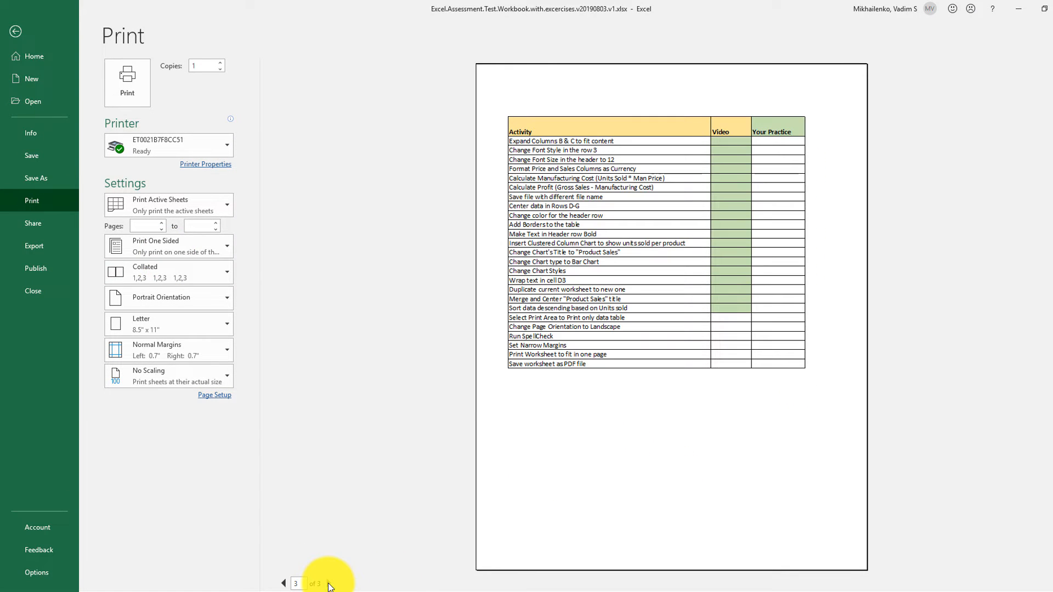
{"action": "left_click", "coordinate": [284, 583]}
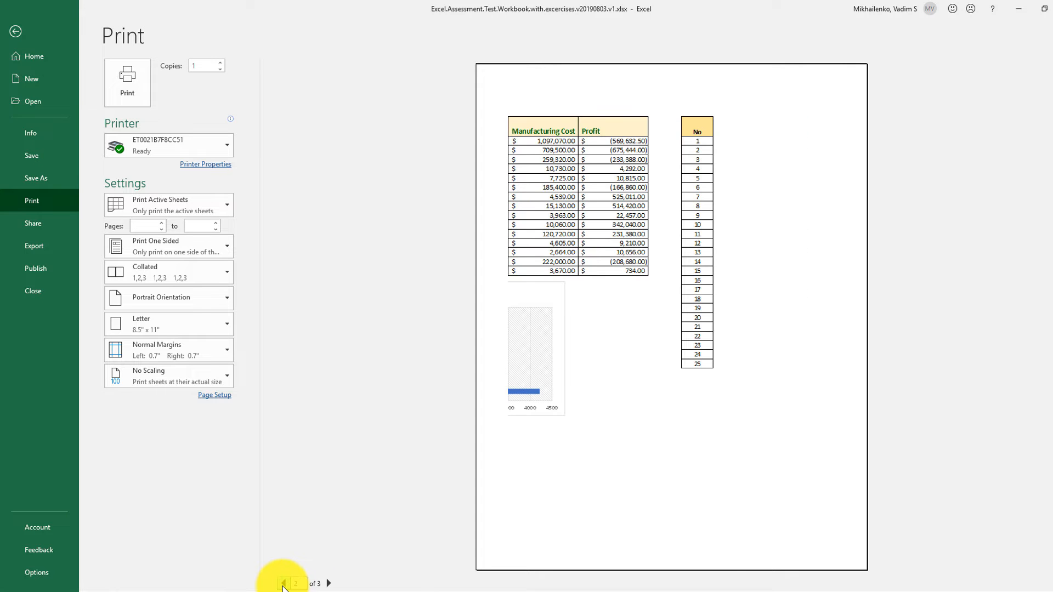
{"action": "left_click", "coordinate": [284, 584]}
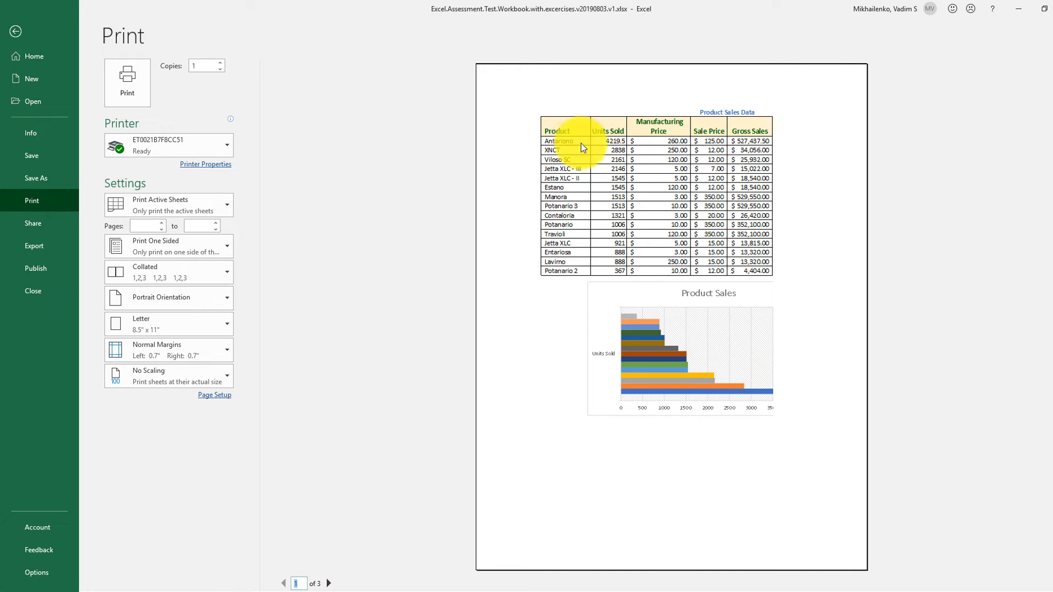
{"action": "left_click", "coordinate": [18, 39]}
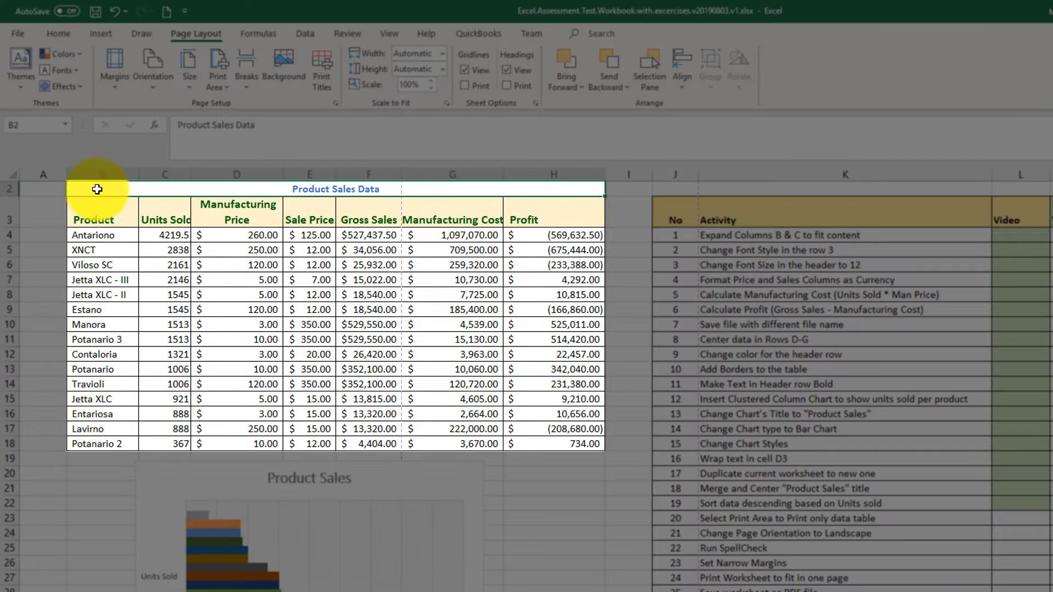
Set the print area to the data table B2:H18 and preview the printed pages.
{"action": "mouse_move", "coordinate": [97, 190]}
{"action": "left_mouse_down"}
{"action": "mouse_move", "coordinate": [447, 287]}
{"action": "mouse_move", "coordinate": [529, 461]}
{"action": "mouse_move", "coordinate": [529, 442]}
{"action": "left_mouse_up"}
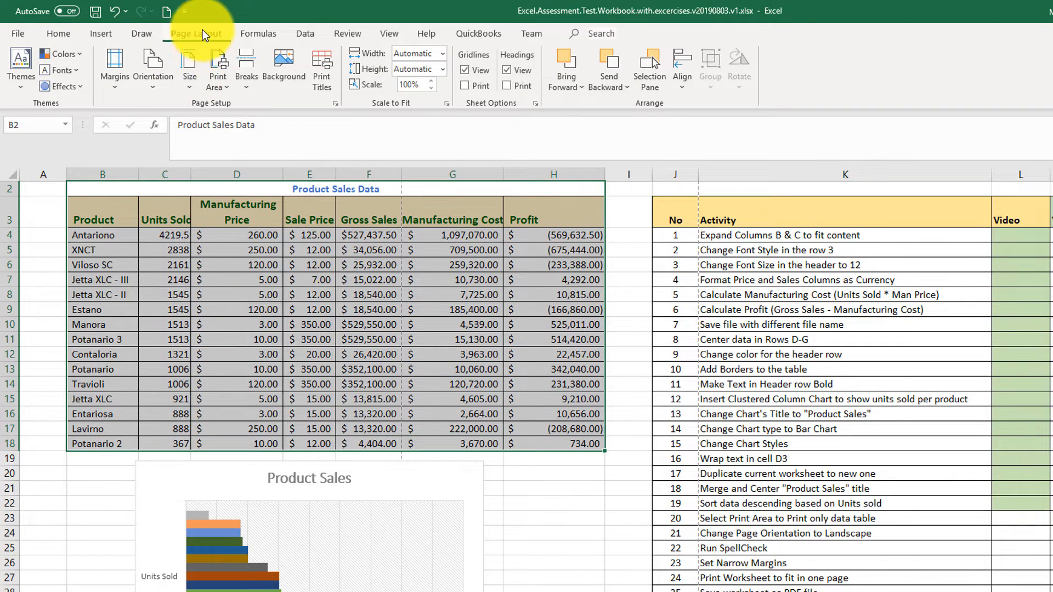
{"action": "left_click", "coordinate": [229, 92]}
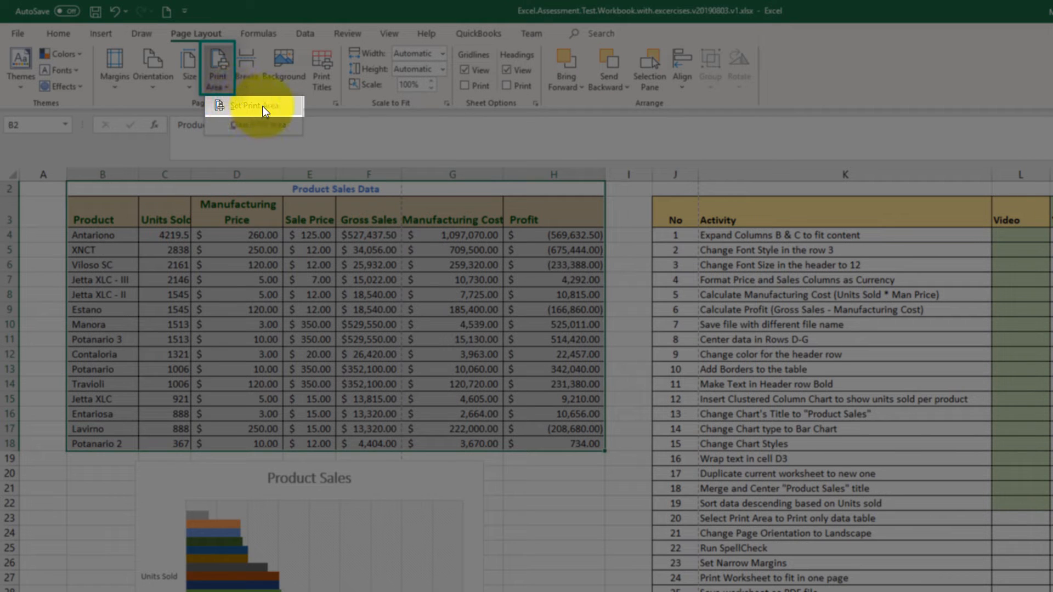
{"action": "left_click", "coordinate": [265, 110]}
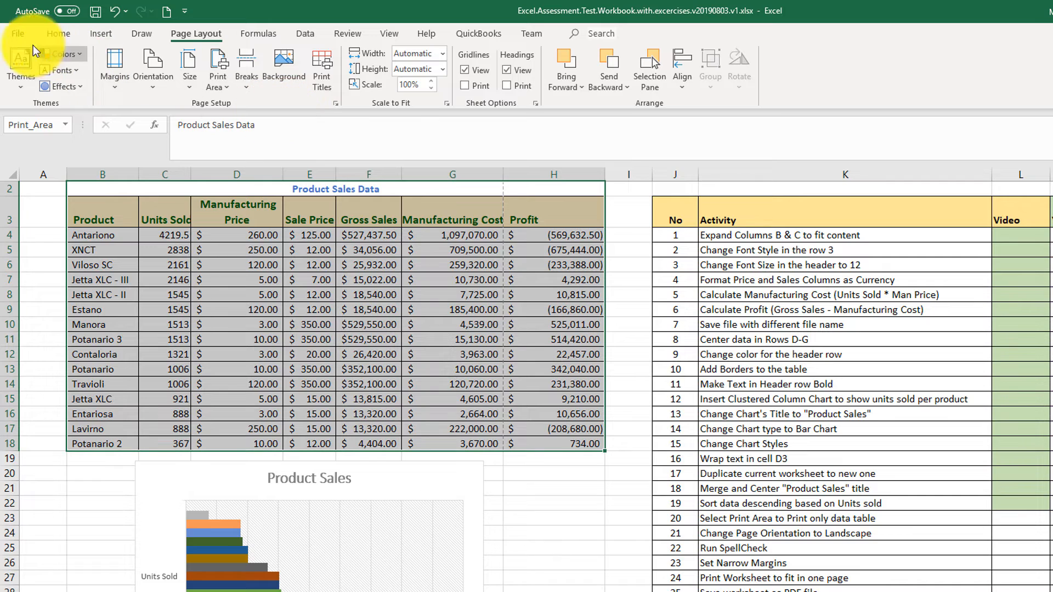
{"action": "left_click", "coordinate": [12, 33]}
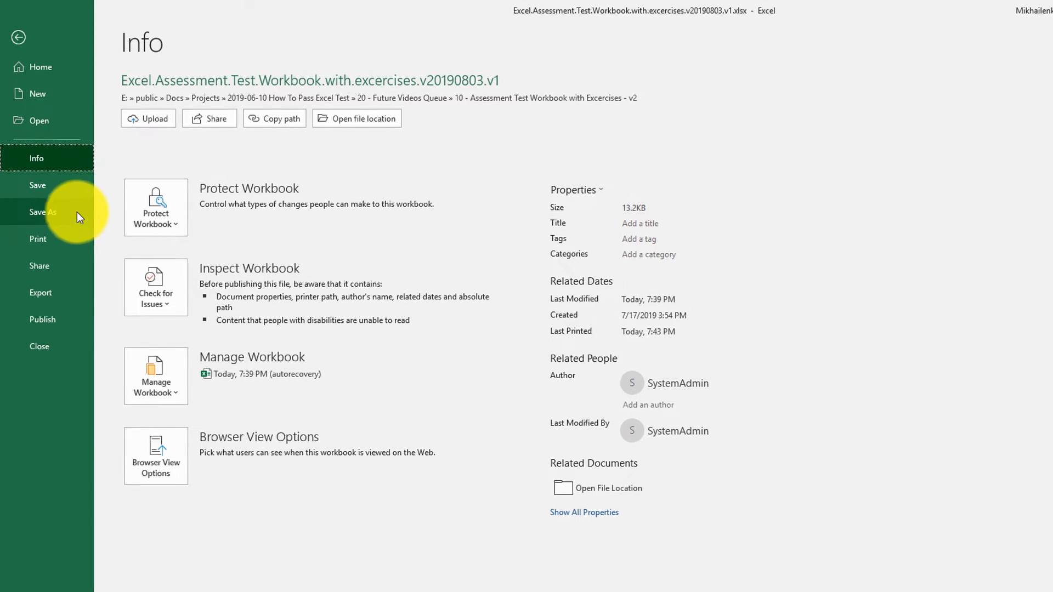
{"action": "left_click", "coordinate": [52, 241]}
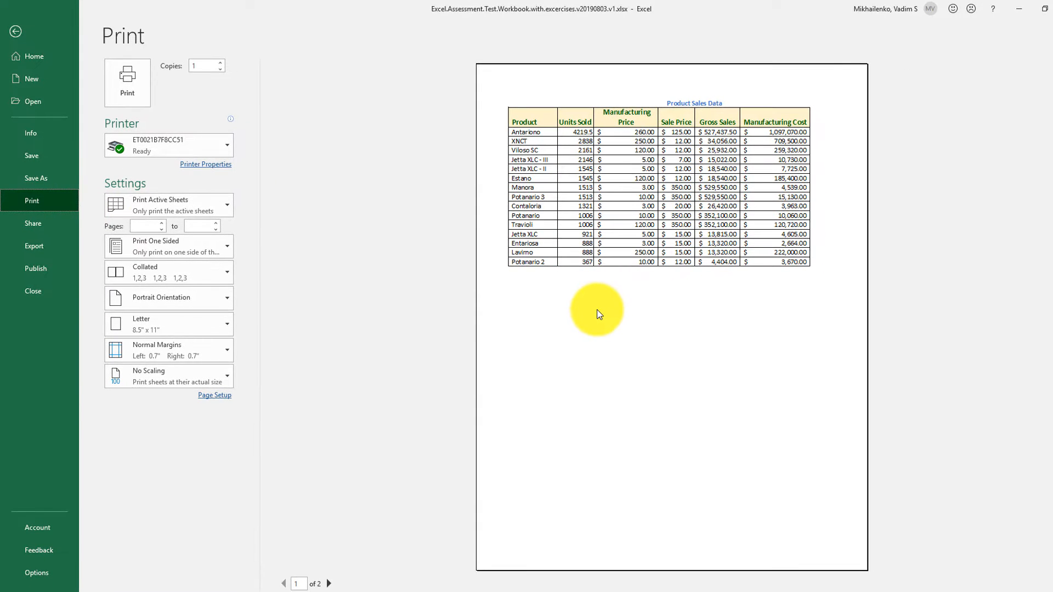
{"action": "left_click", "coordinate": [330, 584]}
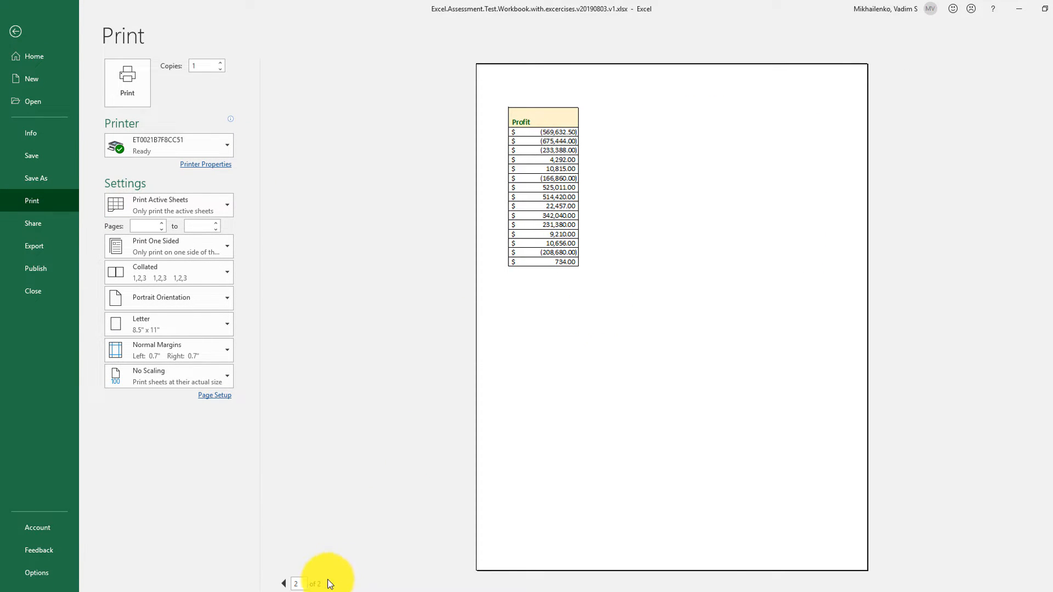
Switch the page orientation to Landscape and preview the printed page.
{"action": "left_click", "coordinate": [284, 584]}
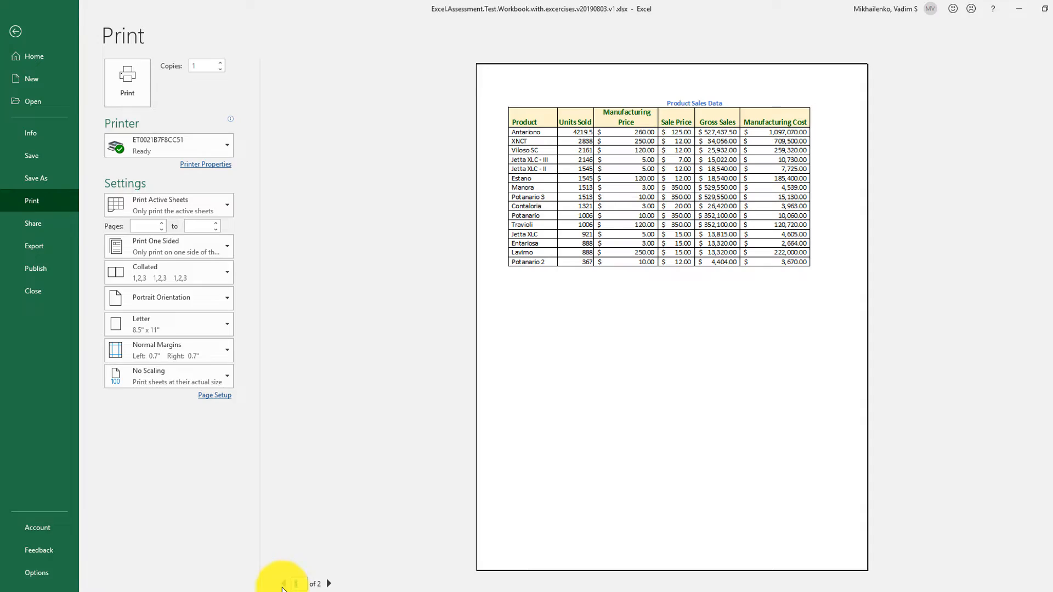
{"action": "left_click", "coordinate": [15, 31]}
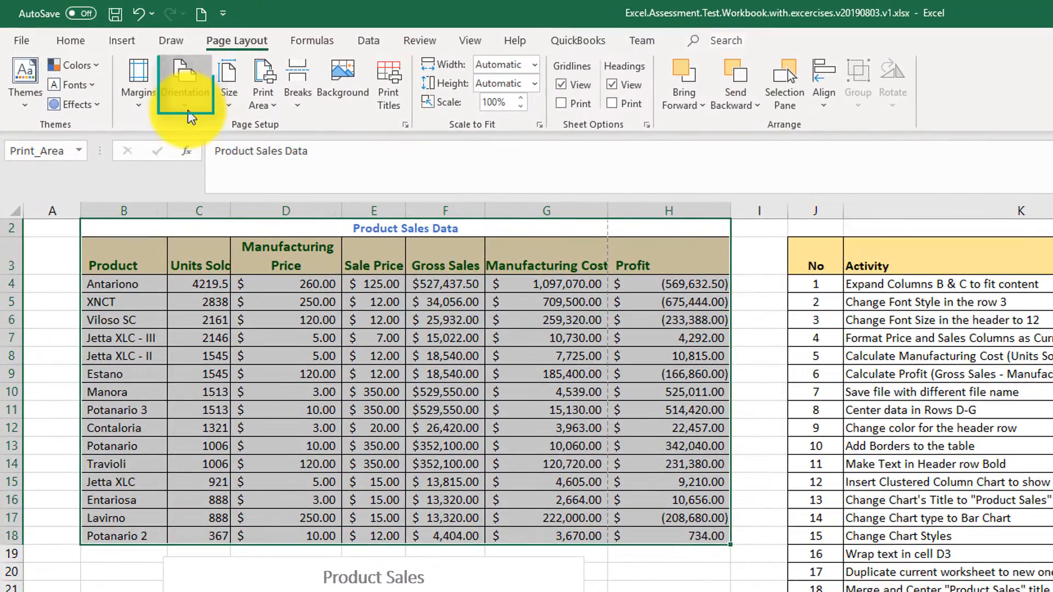
{"action": "left_click", "coordinate": [169, 88]}
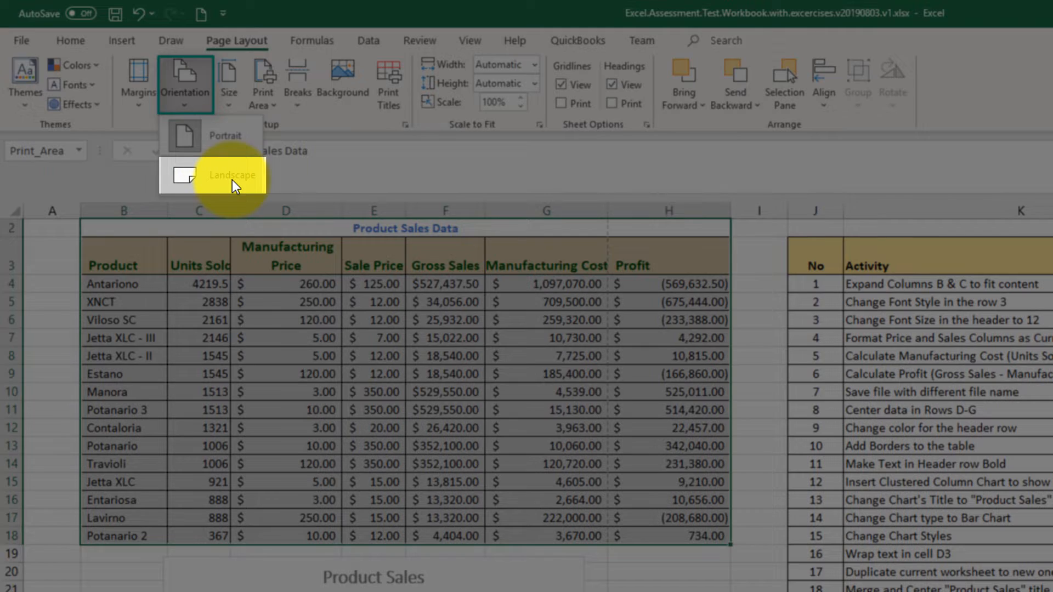
{"action": "left_click", "coordinate": [233, 180]}
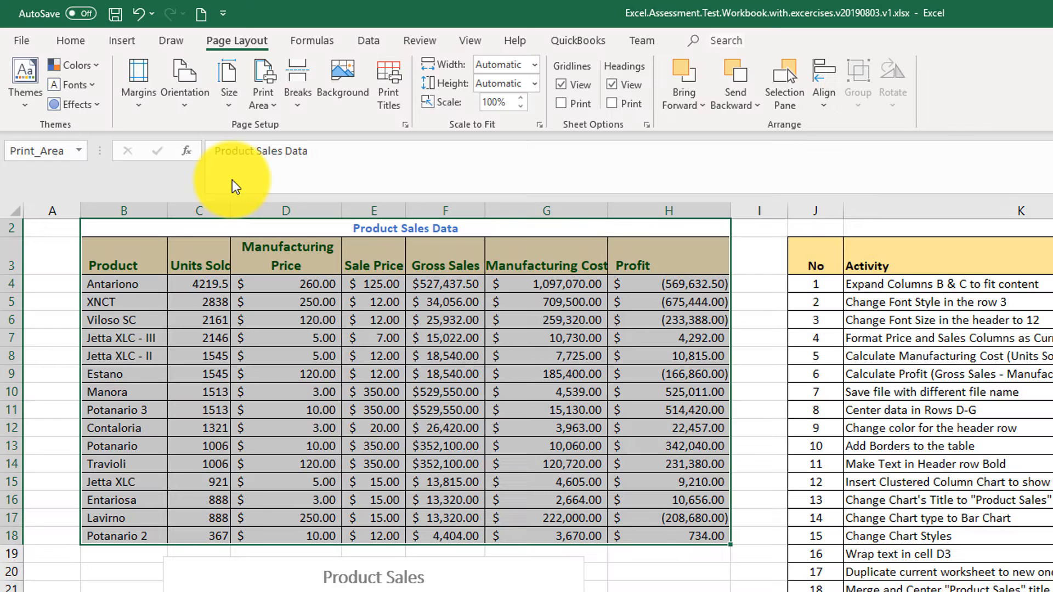
{"action": "left_click", "coordinate": [16, 38]}
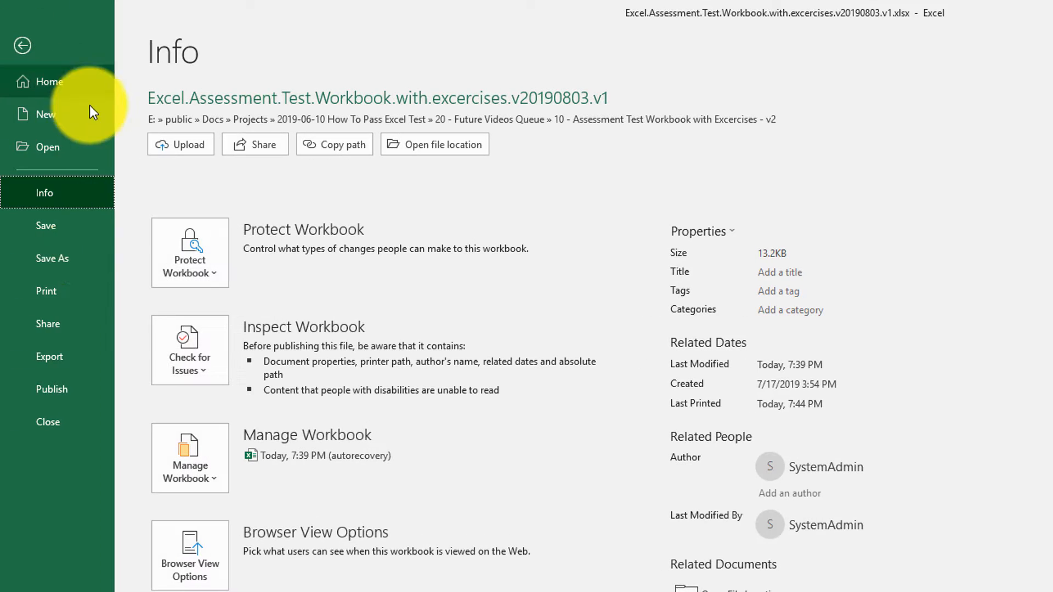
{"action": "left_click", "coordinate": [54, 302]}
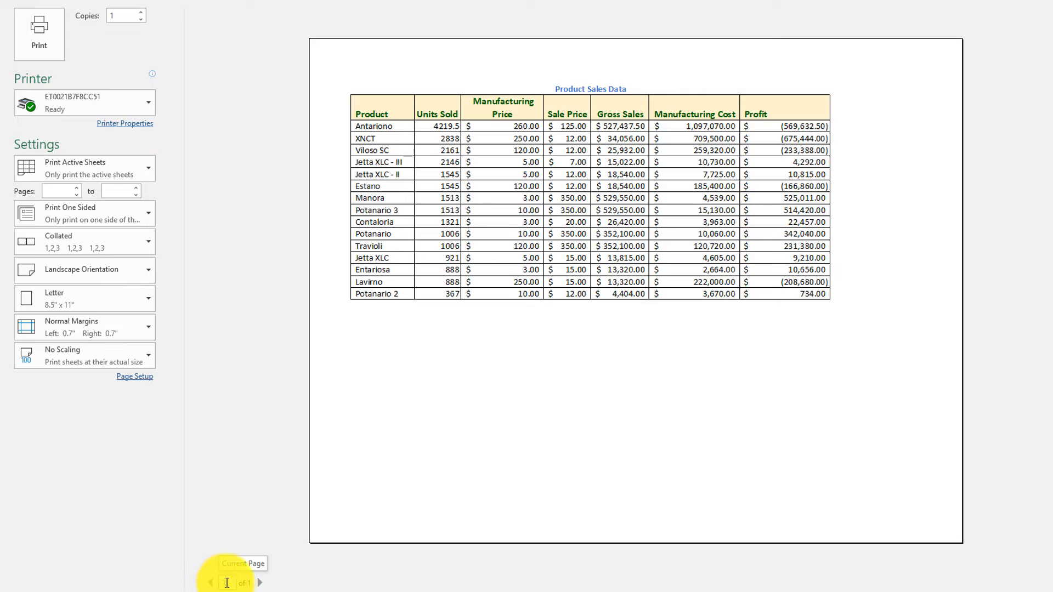
{"action": "left_click", "coordinate": [3, 29]}
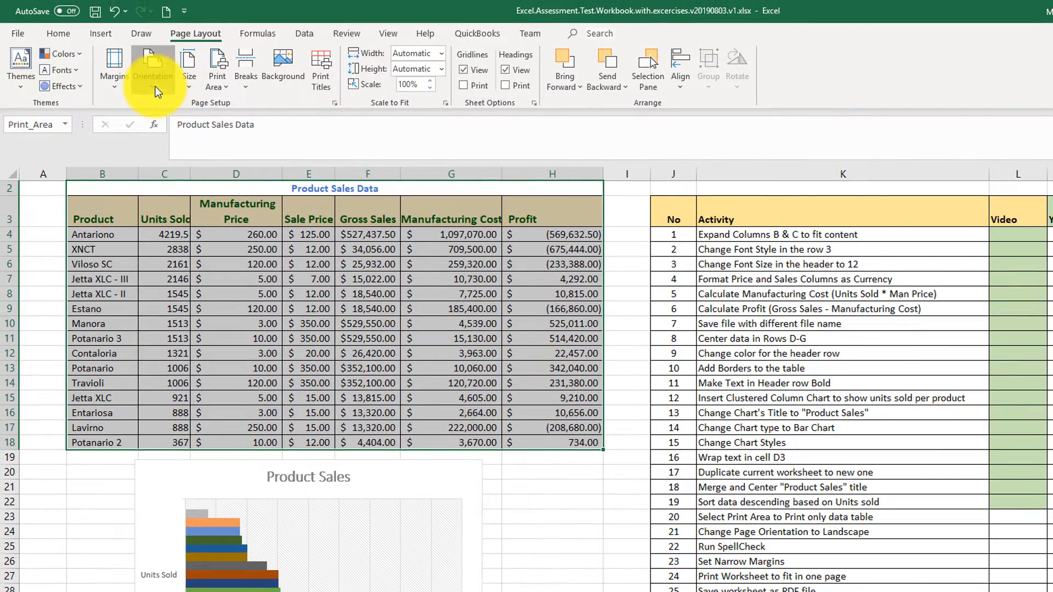
Switch the orientation back to Portrait and fill the activity 20 Video cell green.
{"action": "left_click", "coordinate": [131, 75]}
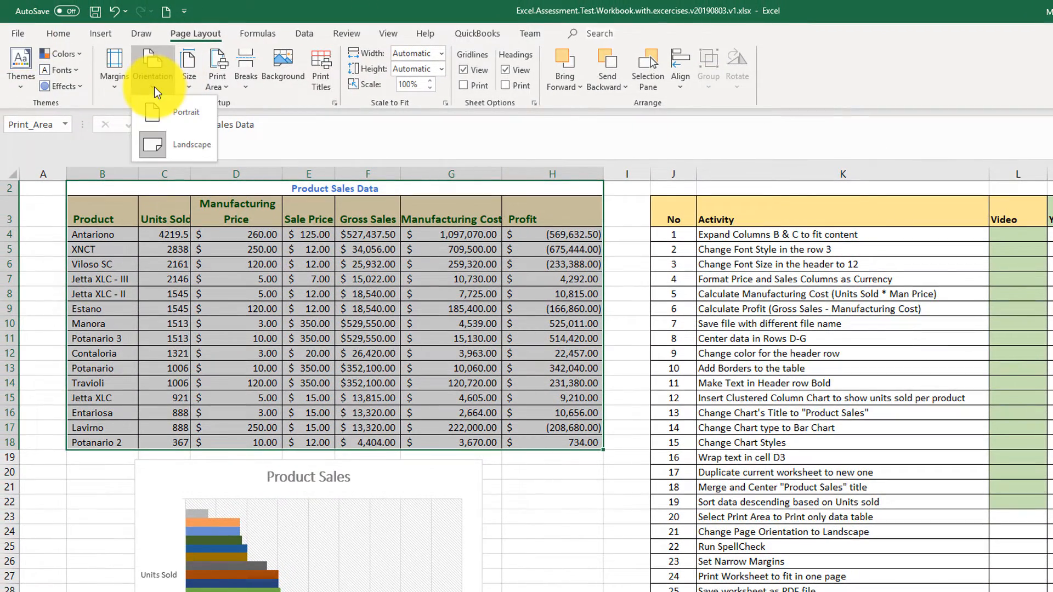
{"action": "left_click", "coordinate": [183, 118]}
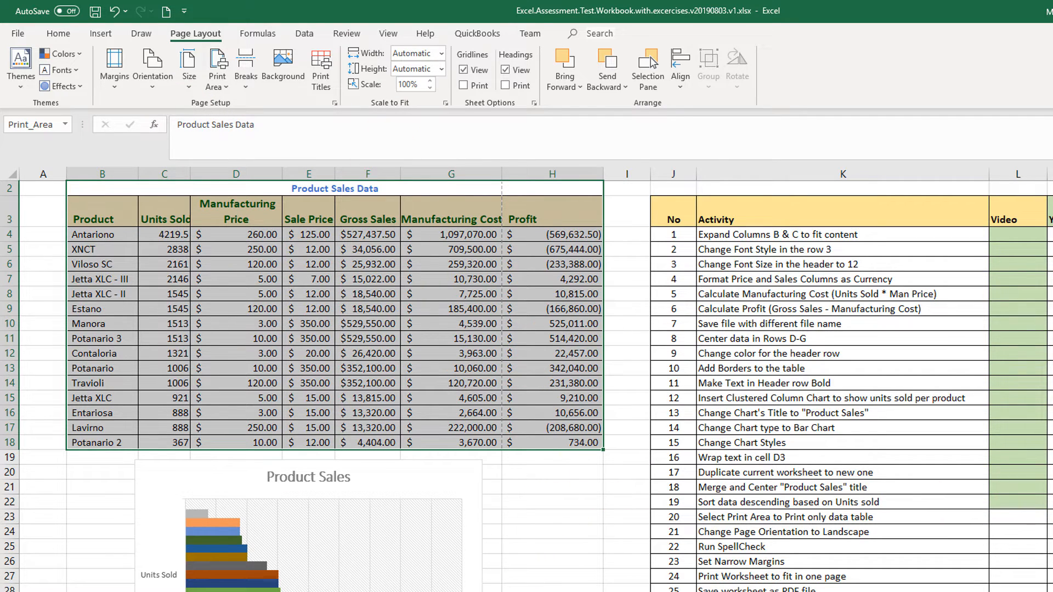
{"action": "left_click", "coordinate": [1004, 518]}
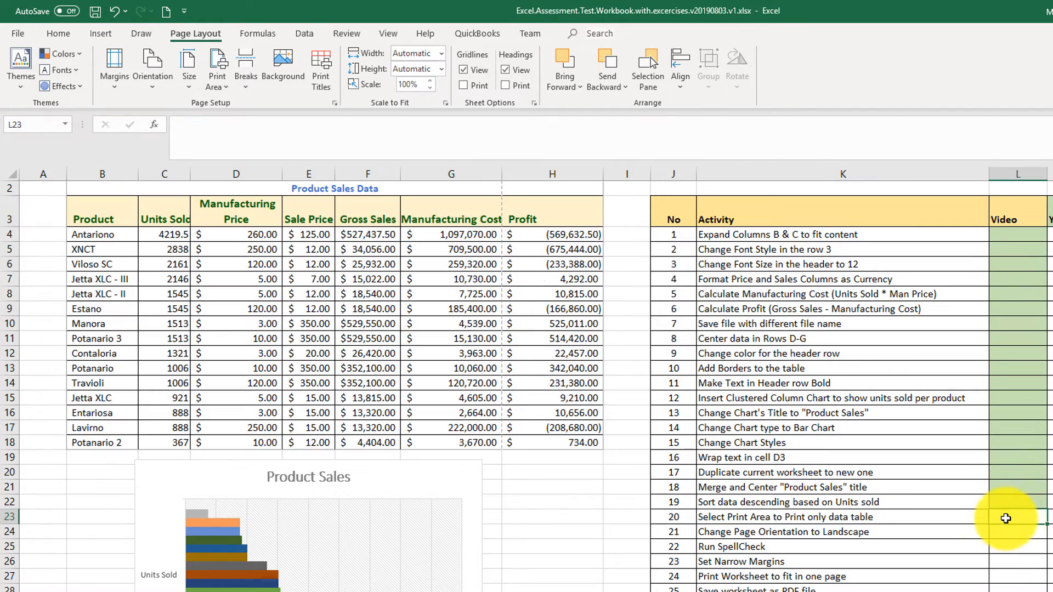
{"action": "left_click", "coordinate": [59, 33]}
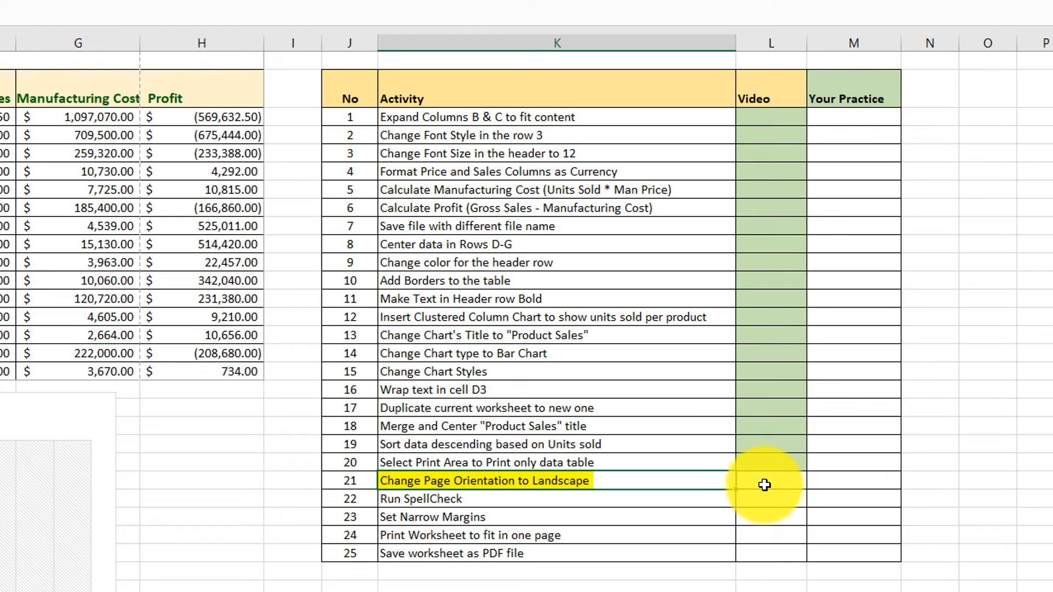
Change the page orientation to Landscape and fill the activity 21 Video cell green.
{"action": "left_click", "coordinate": [766, 488]}
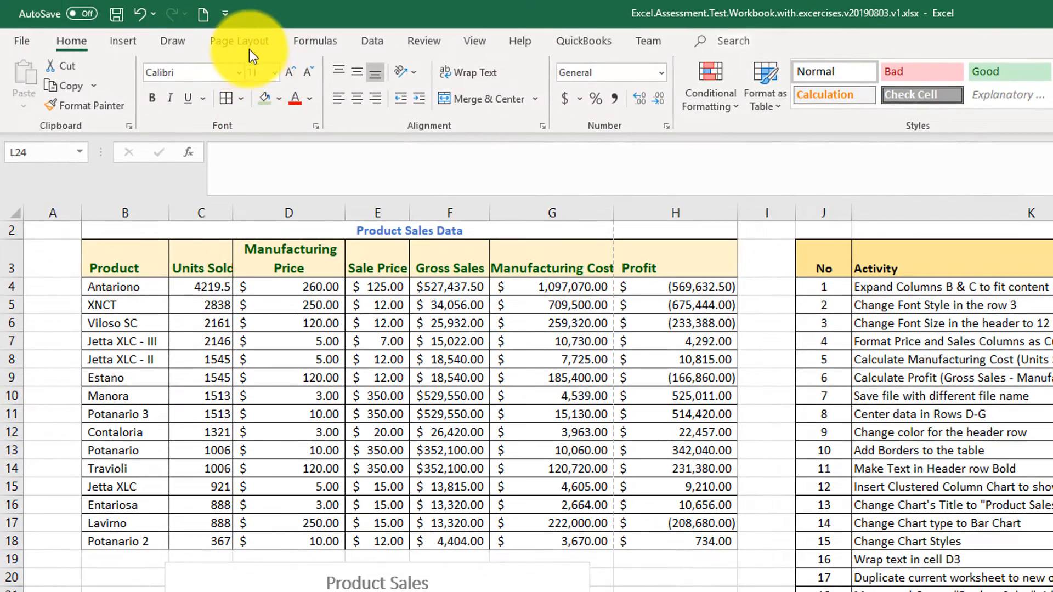
{"action": "left_click", "coordinate": [248, 43]}
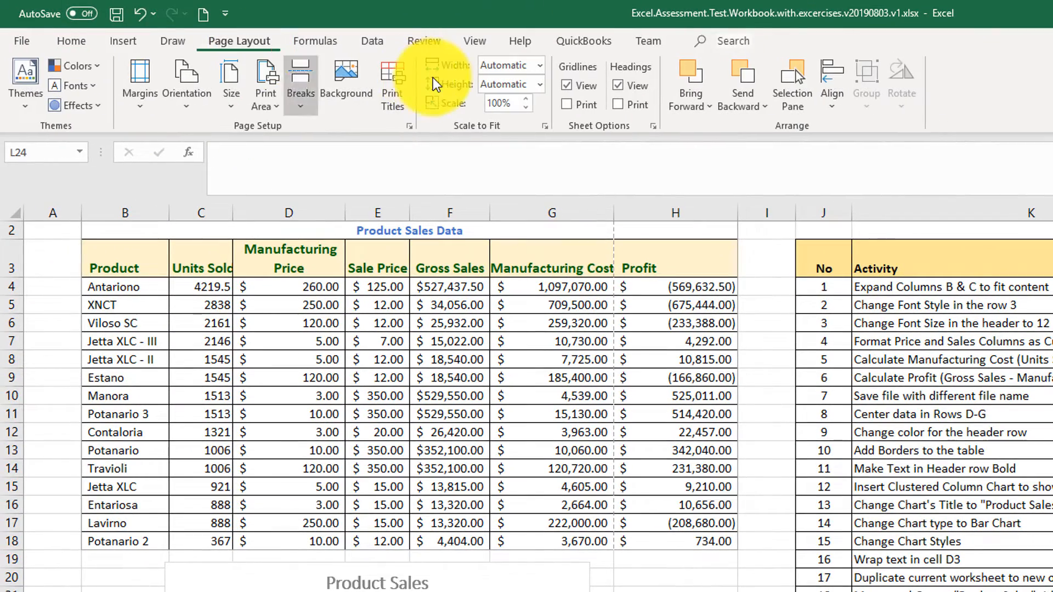
{"action": "left_click", "coordinate": [186, 90]}
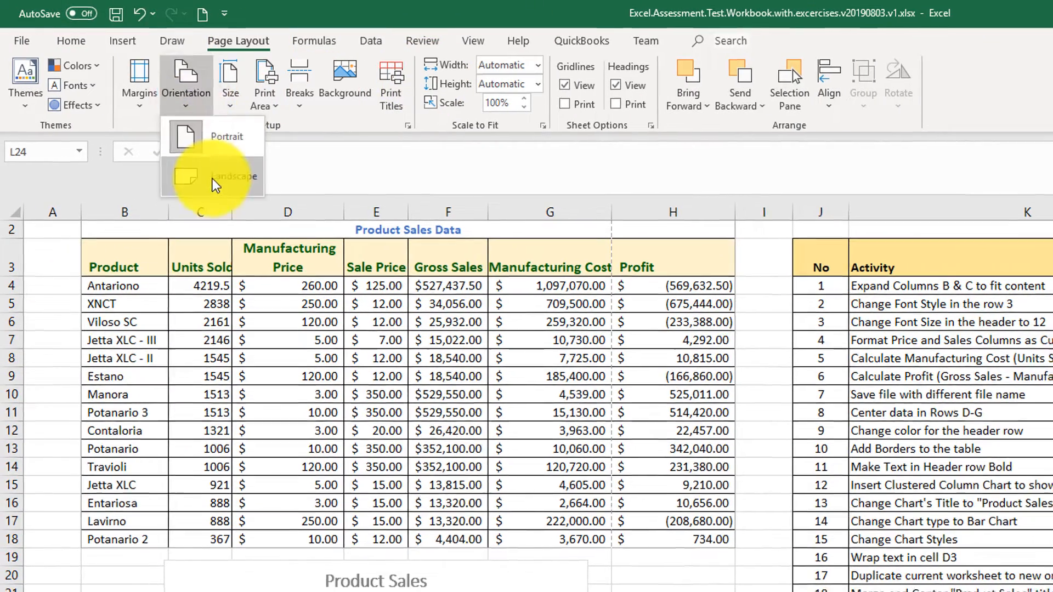
{"action": "left_click", "coordinate": [212, 179]}
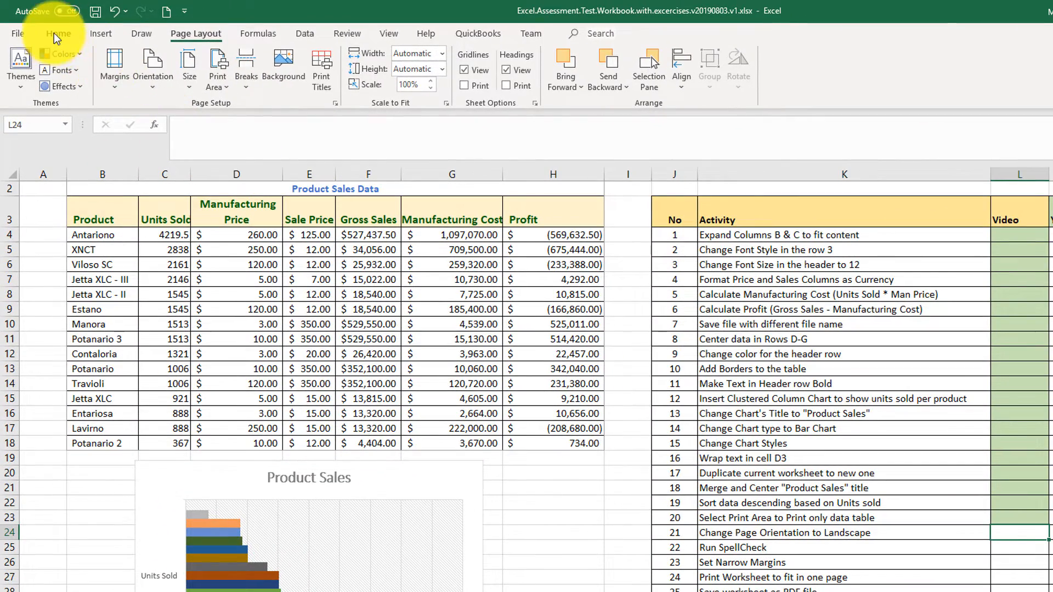
{"action": "left_click", "coordinate": [57, 34]}
{"action": "left_click", "coordinate": [218, 81]}
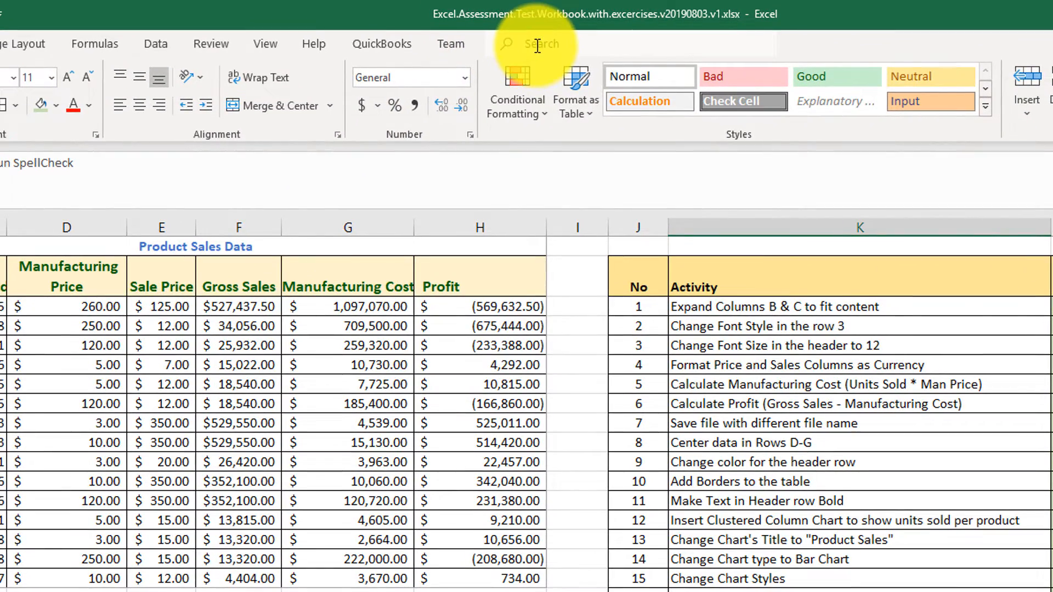
Search the command box for "spel" and start Spelling from the results.
{"action": "left_click", "coordinate": [538, 46]}
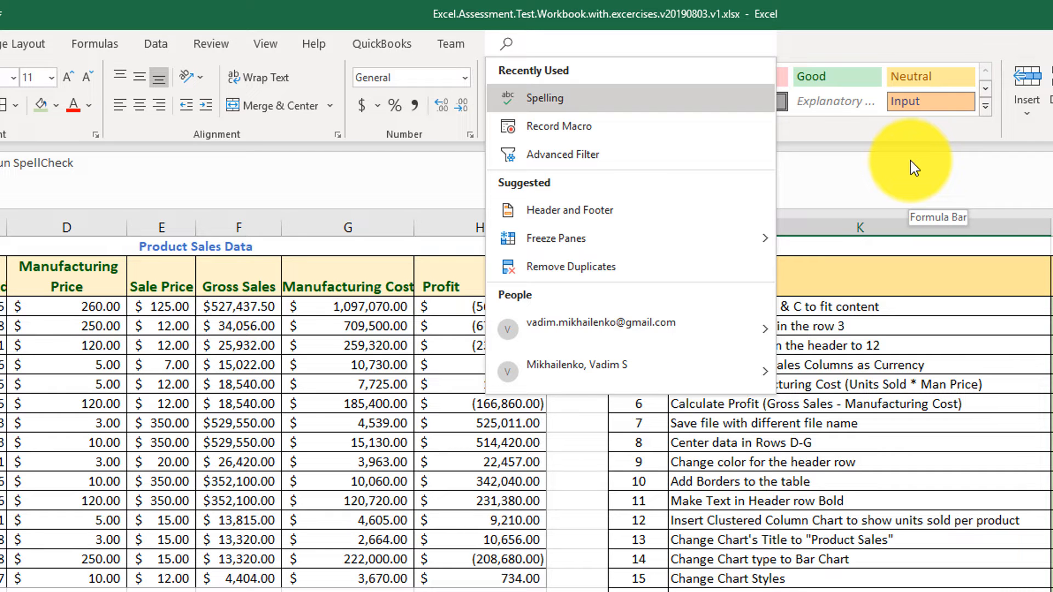
{"action": "type", "text": "s"}
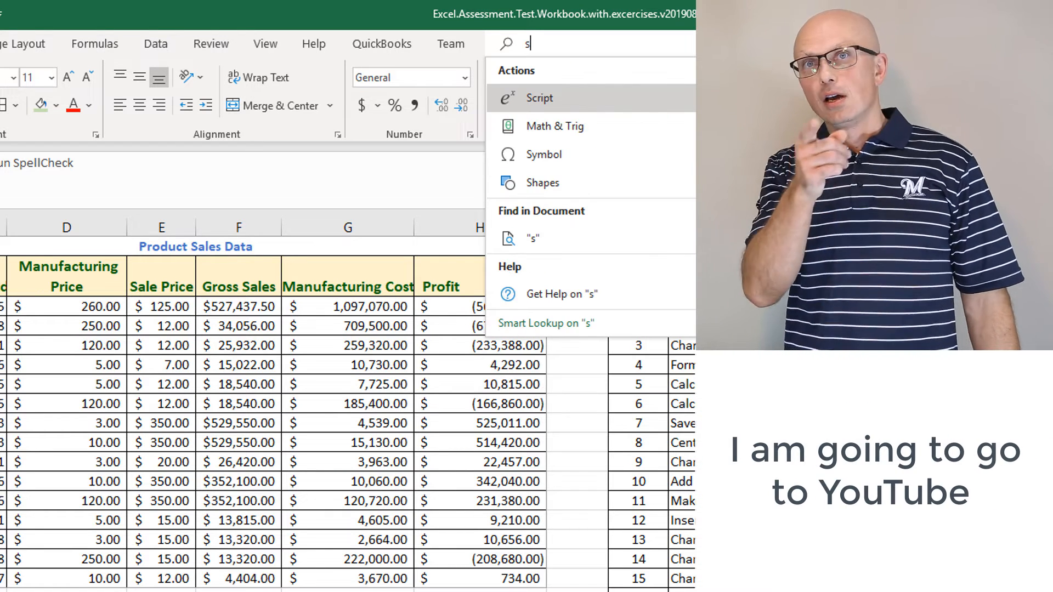
{"action": "type", "text": "pel"}
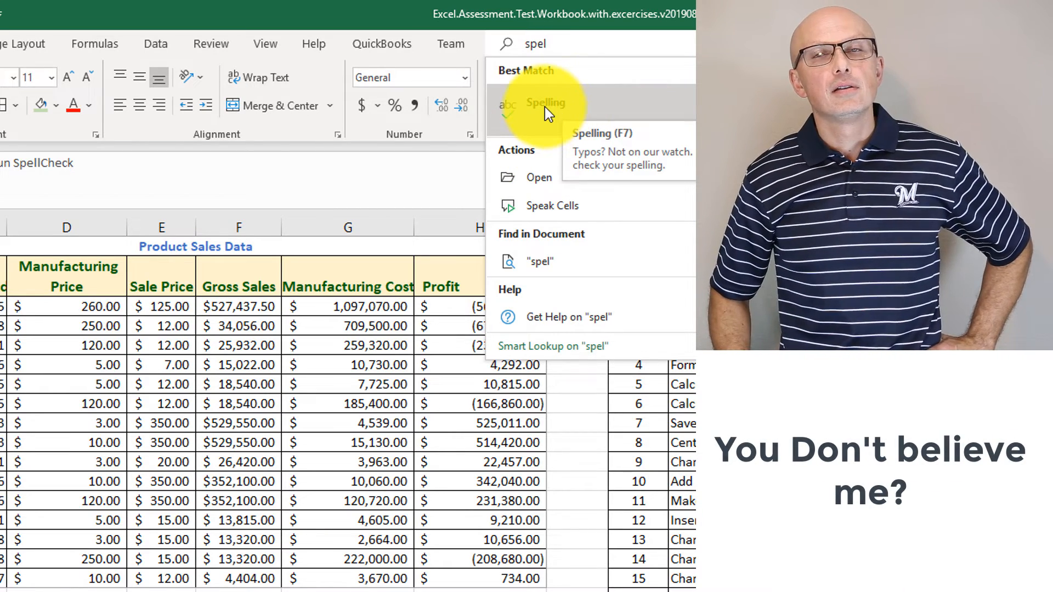
{"action": "left_click", "coordinate": [560, 106]}
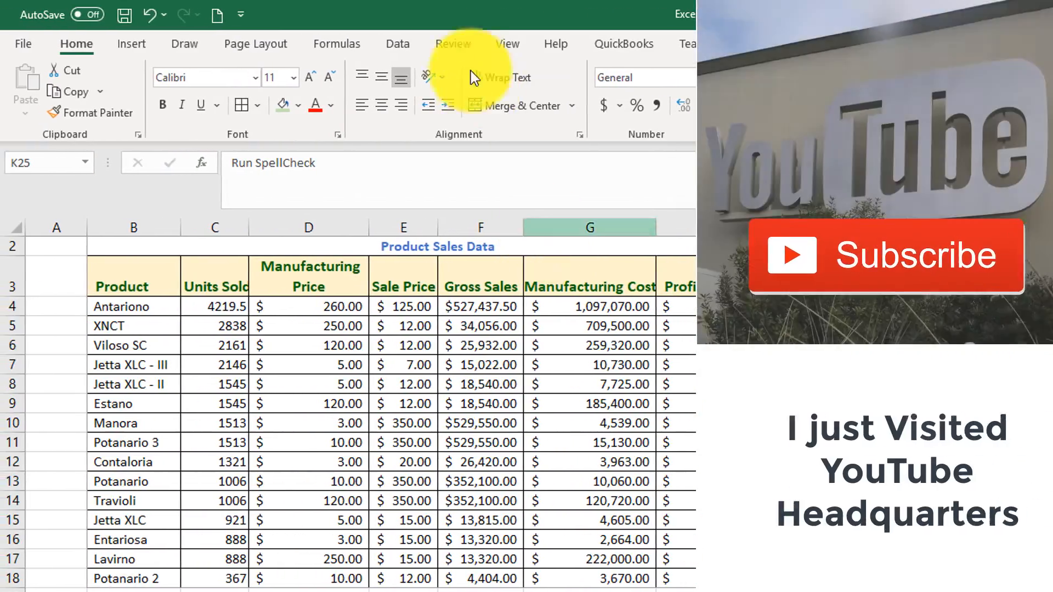
Run the spell check on the sheet, close the Spelling dialog and fill the activity 22 Video cell green.
{"action": "left_click", "coordinate": [455, 46]}
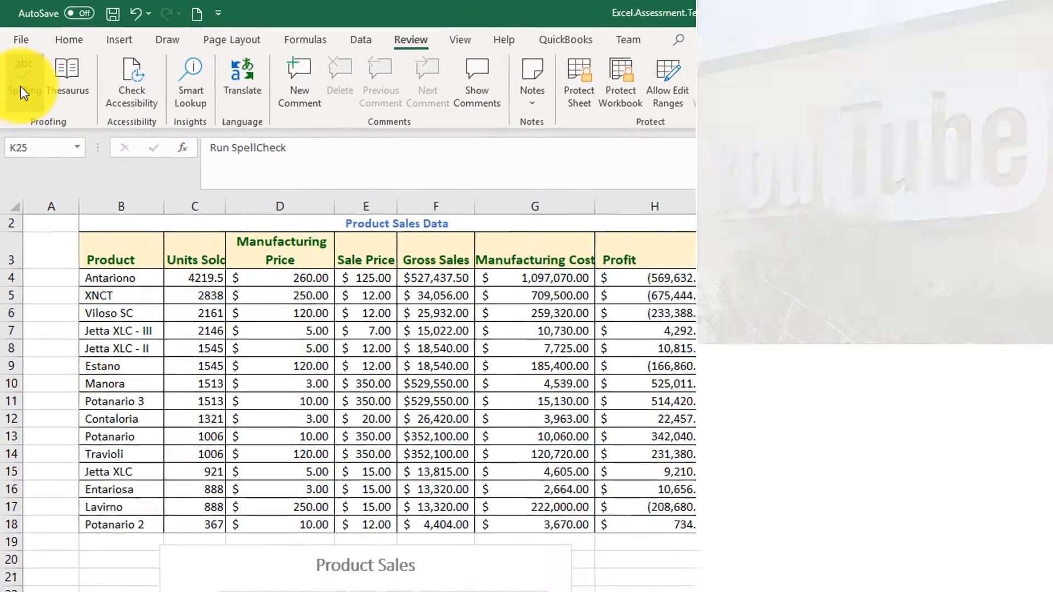
{"action": "left_click", "coordinate": [26, 82]}
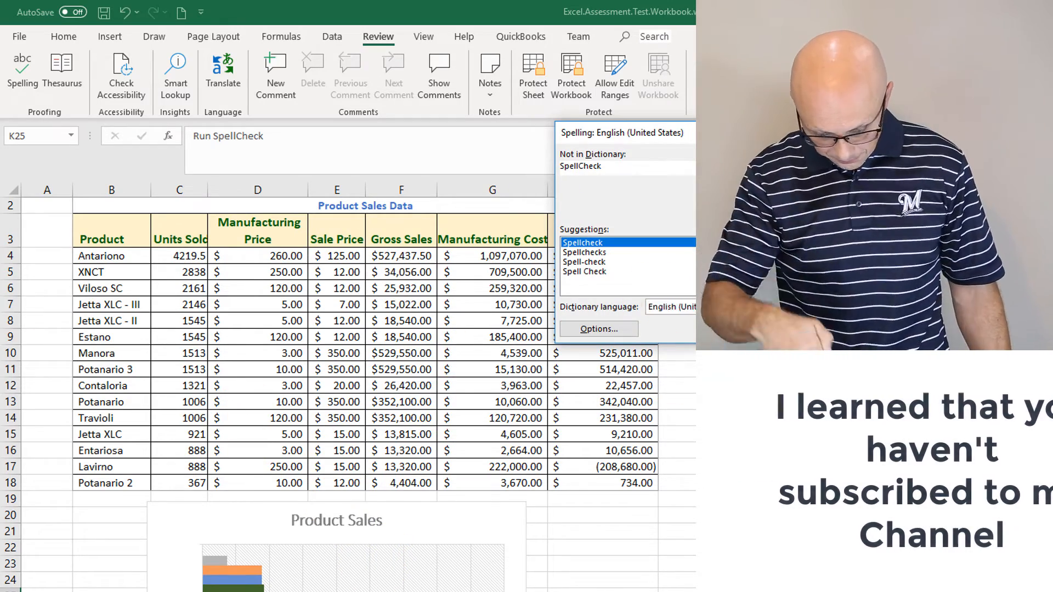
{"action": "key", "text": "Escape"}
{"action": "key", "text": "Right"}
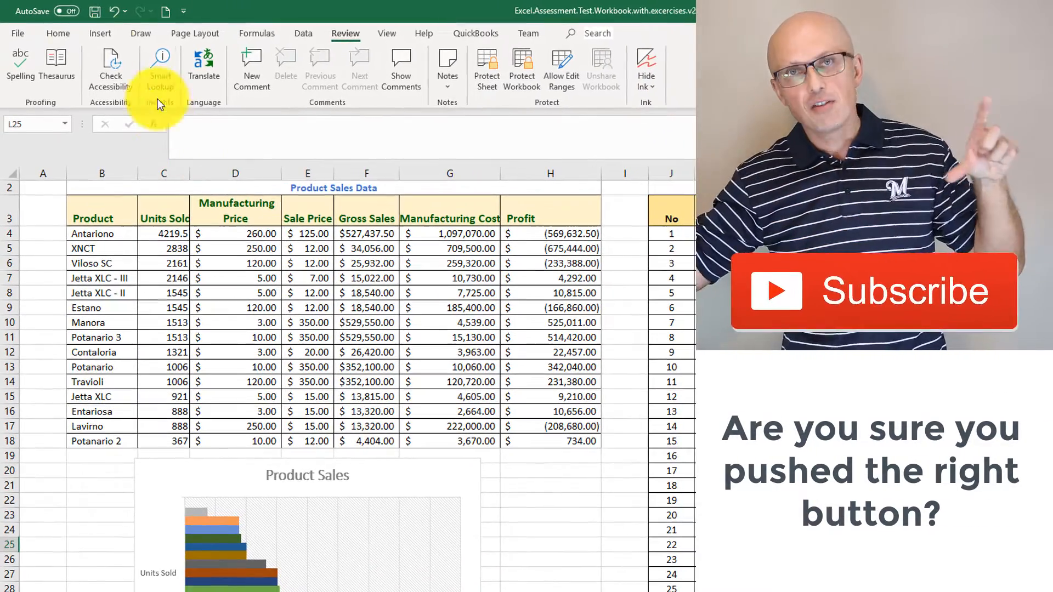
{"action": "left_click", "coordinate": [58, 33]}
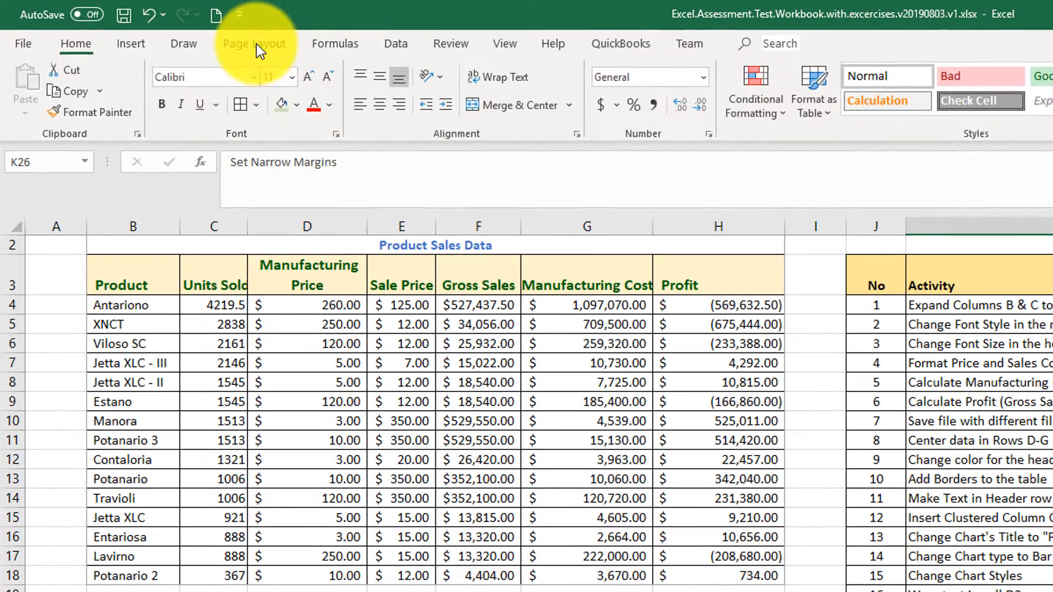
Set the page margins to Narrow and preview the printed page.
{"action": "left_click", "coordinate": [256, 34]}
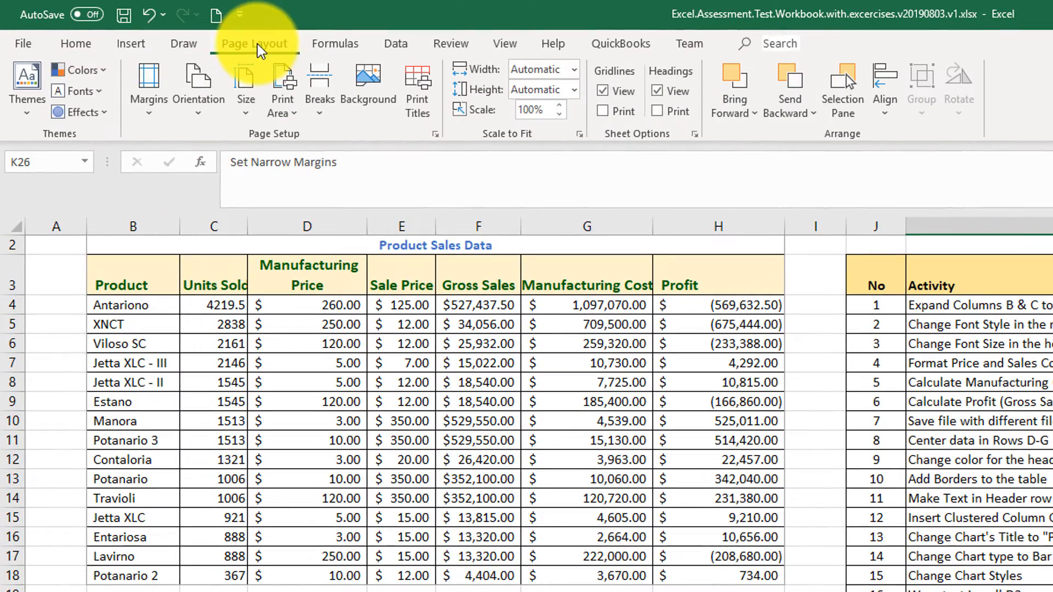
{"action": "left_click", "coordinate": [153, 117]}
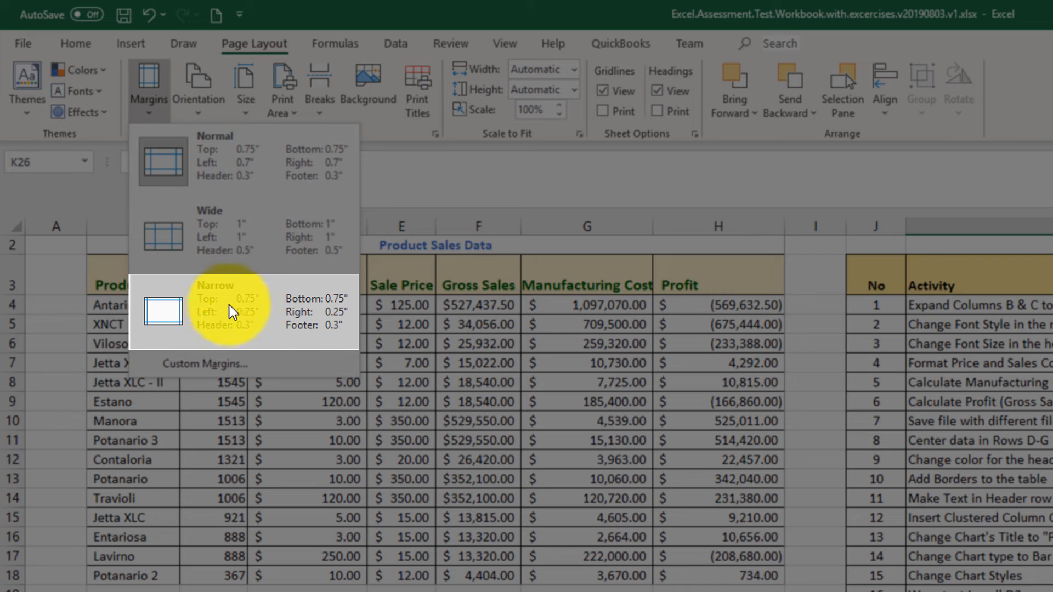
{"action": "left_click", "coordinate": [240, 314]}
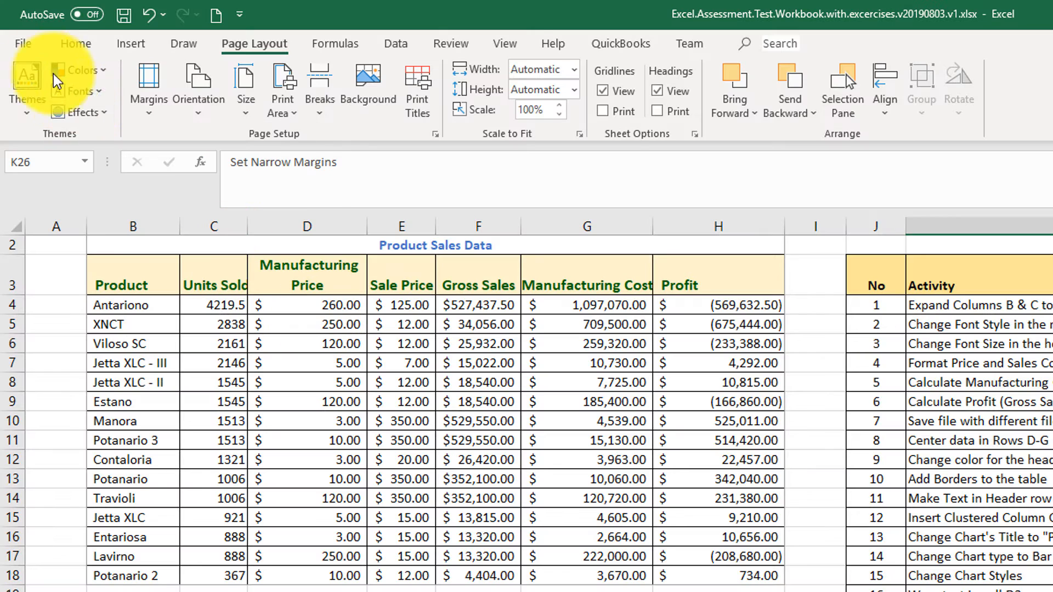
{"action": "left_click", "coordinate": [31, 37]}
{"action": "left_click", "coordinate": [71, 313]}
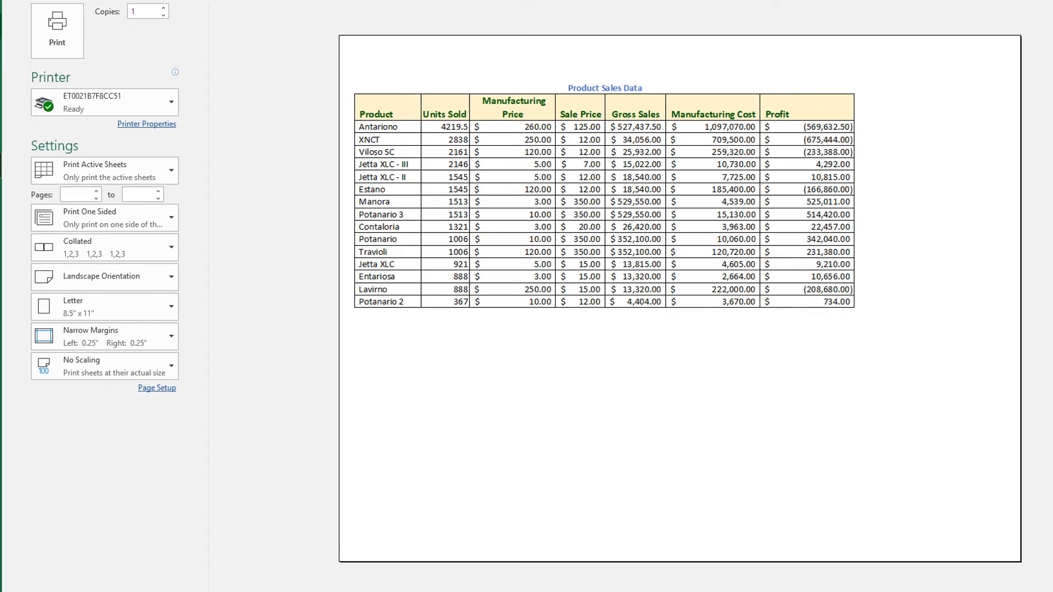
{"action": "key", "text": "Escape"}
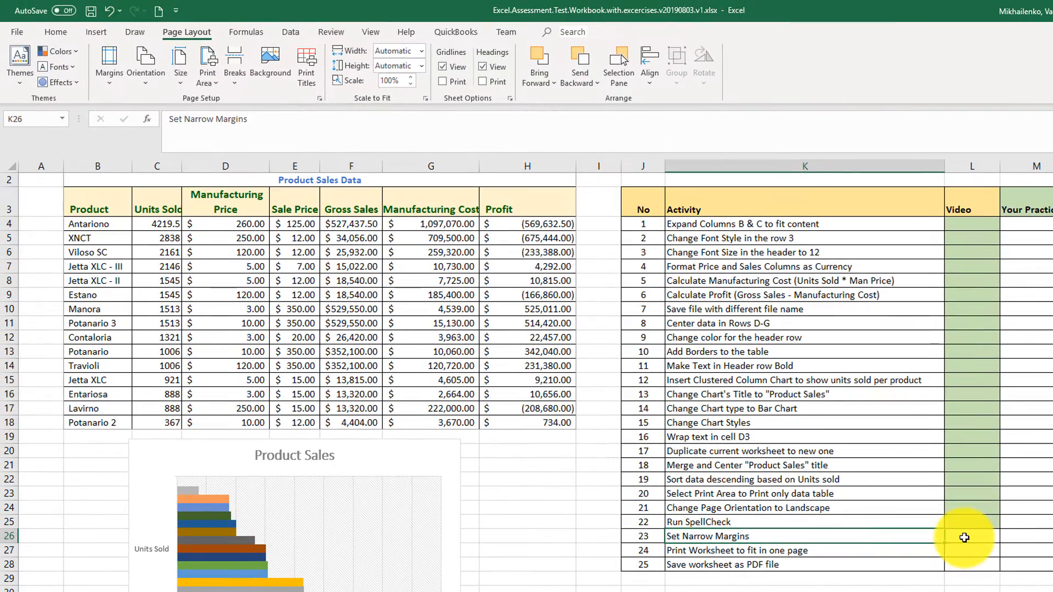
Fill the activity 23 Video cell green and preview the printed page again.
{"action": "left_click", "coordinate": [948, 540]}
{"action": "left_click", "coordinate": [65, 36]}
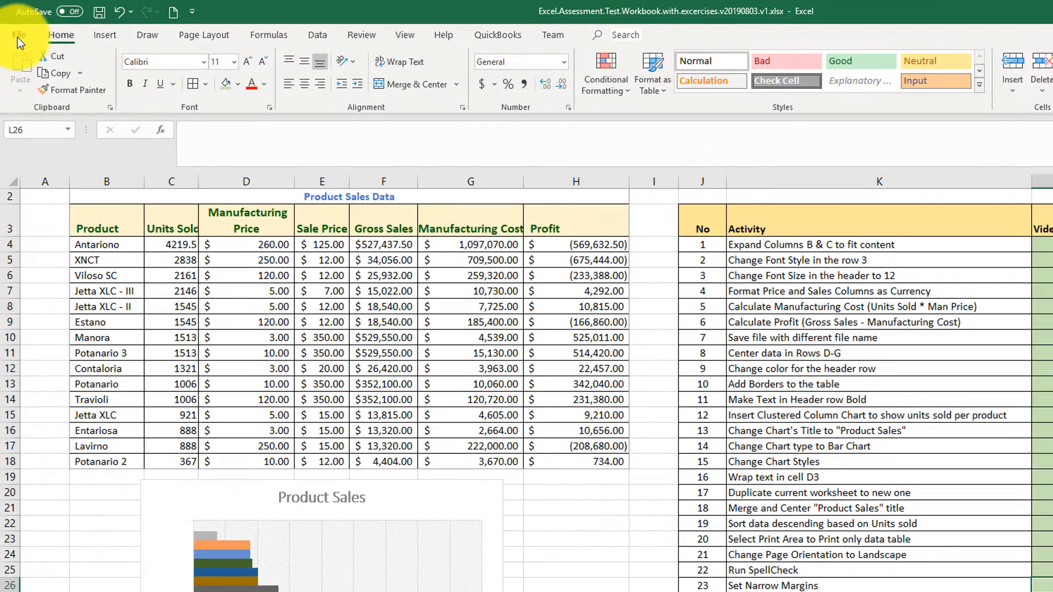
{"action": "left_click", "coordinate": [18, 39]}
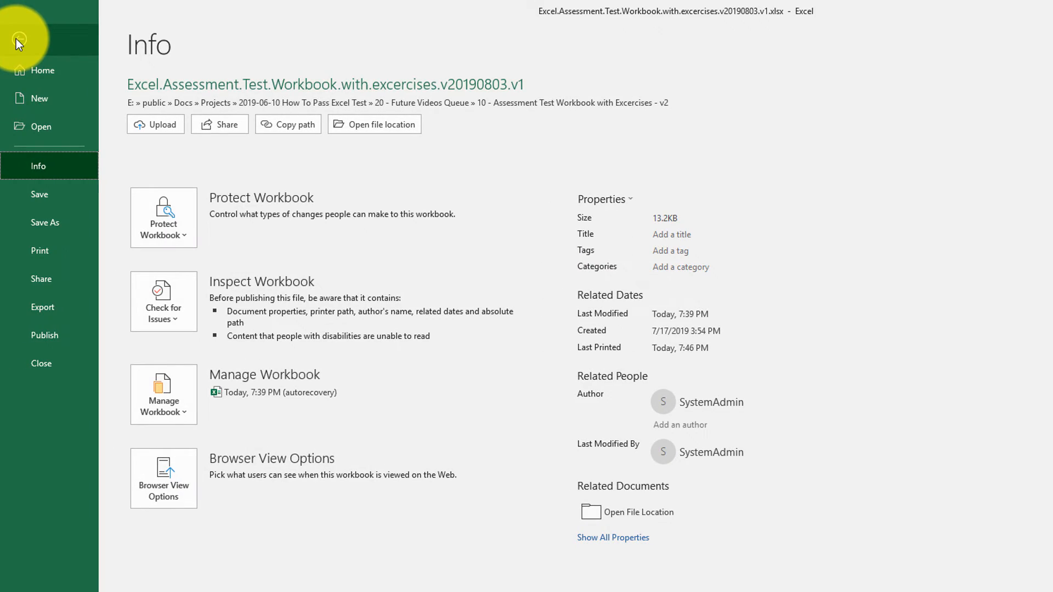
{"action": "left_click", "coordinate": [43, 249]}
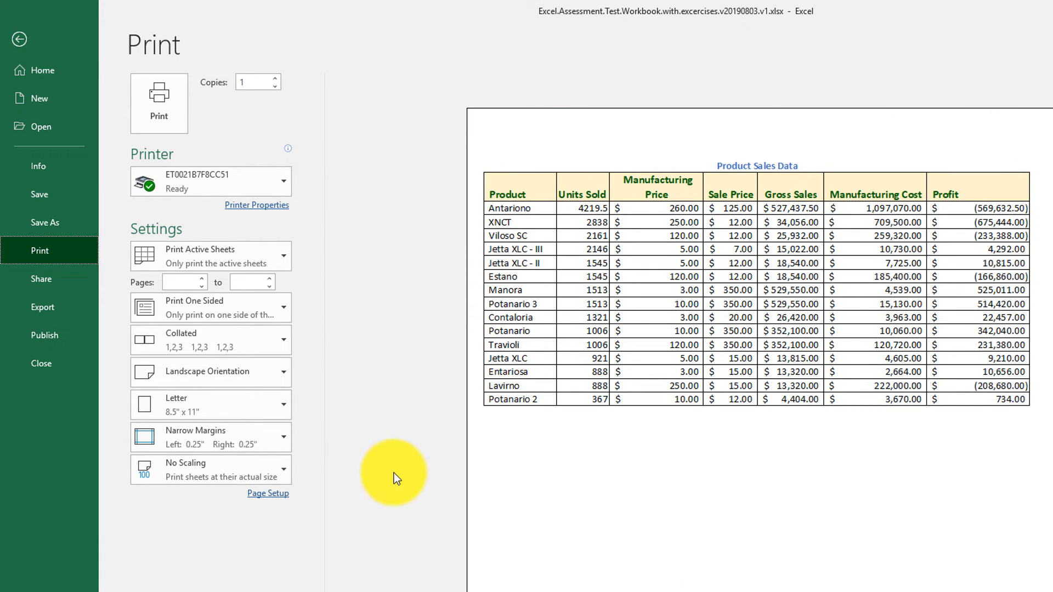
{"action": "left_click", "coordinate": [20, 38]}
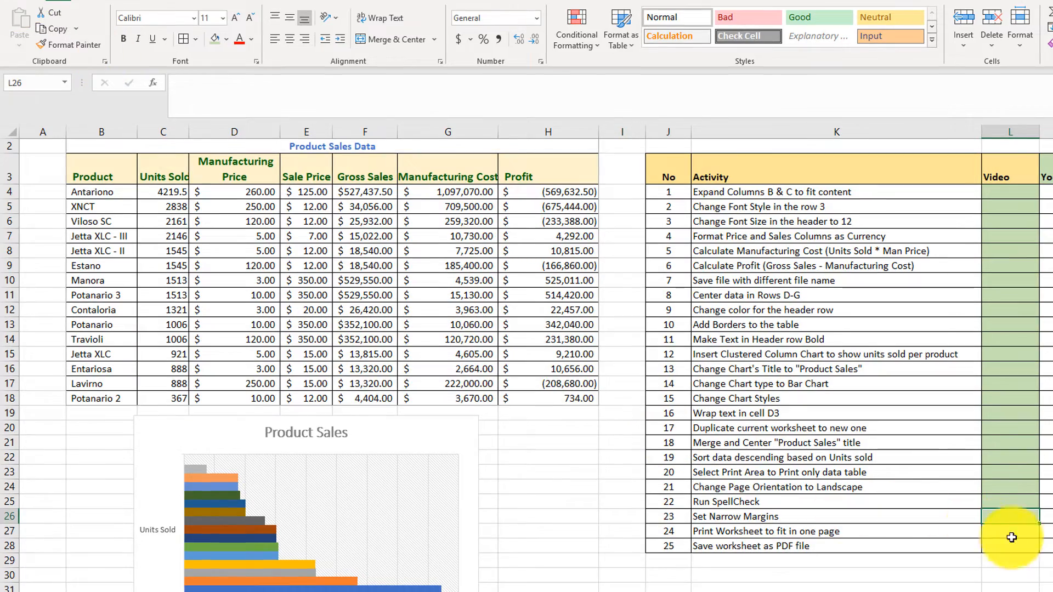
Save the workbook as a PDF file under the same name and folder, then maximize the opened PDF to review it.
{"action": "left_click", "coordinate": [995, 535]}
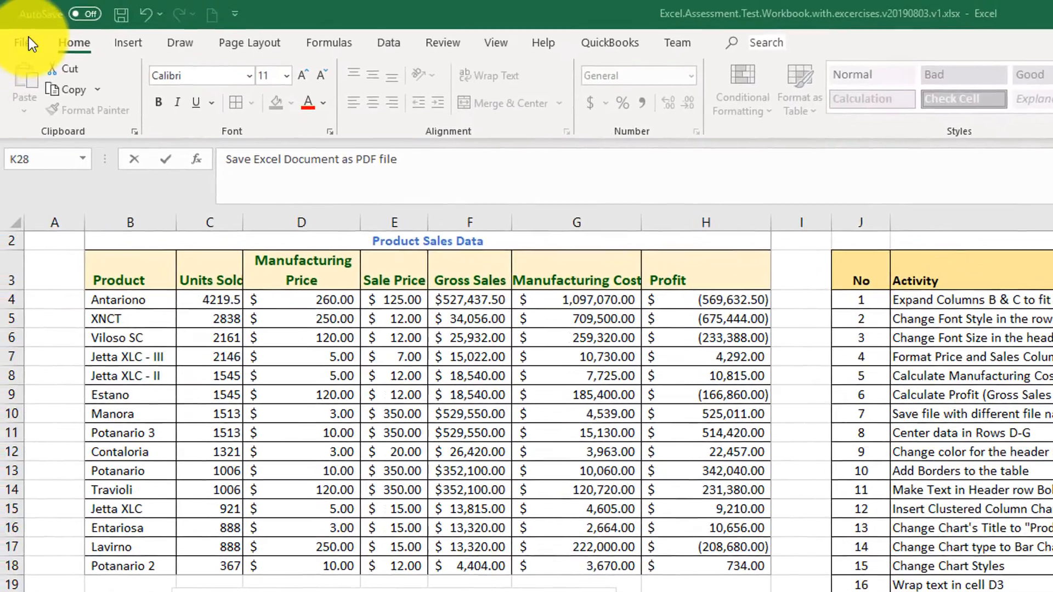
{"action": "left_click", "coordinate": [27, 44]}
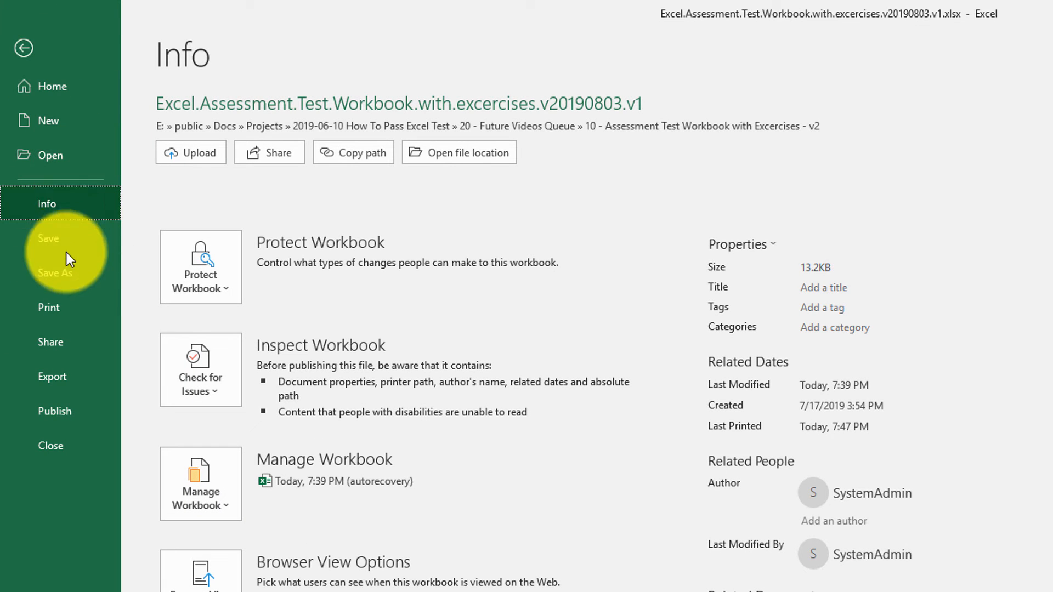
{"action": "left_click", "coordinate": [65, 277]}
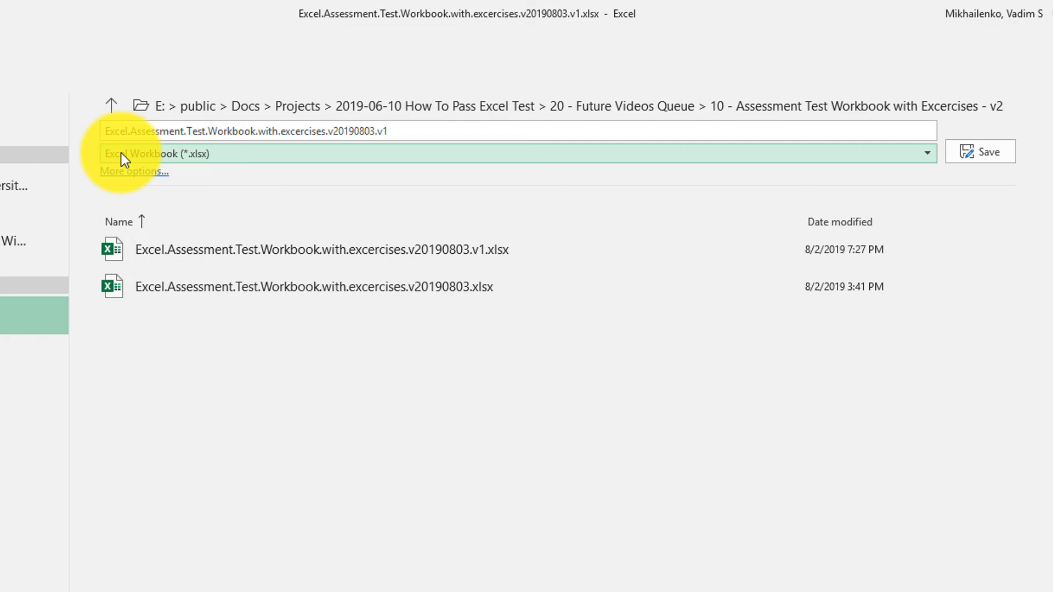
{"action": "left_click", "coordinate": [226, 156]}
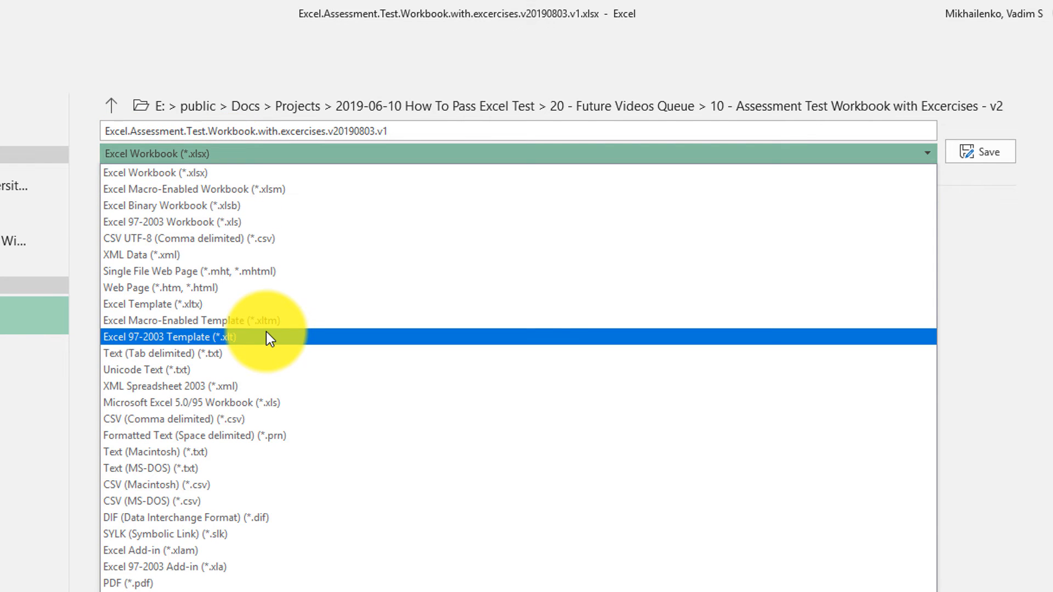
{"action": "left_click", "coordinate": [212, 583]}
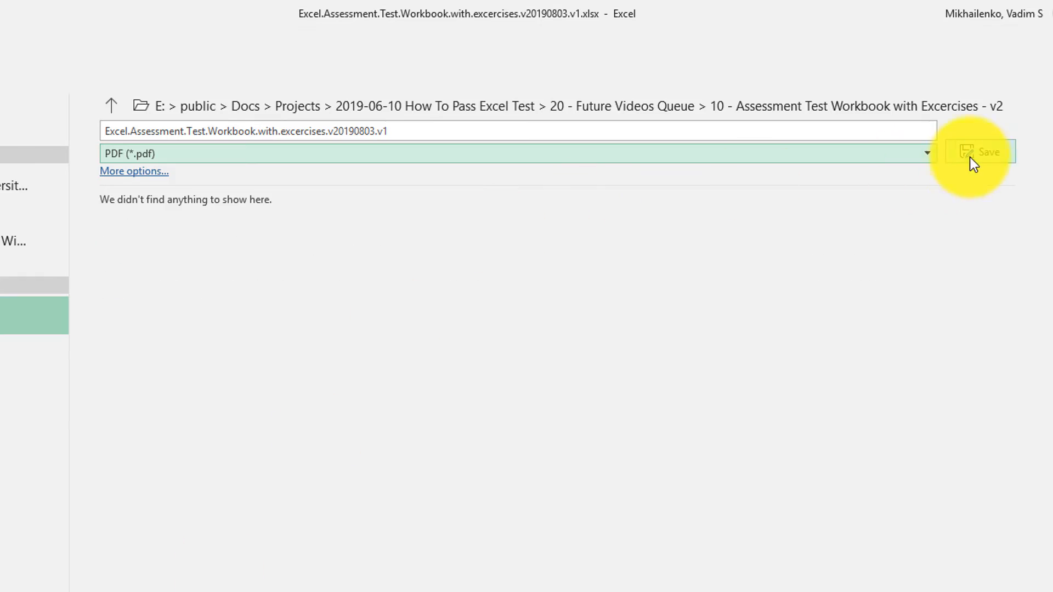
{"action": "left_click", "coordinate": [985, 155]}
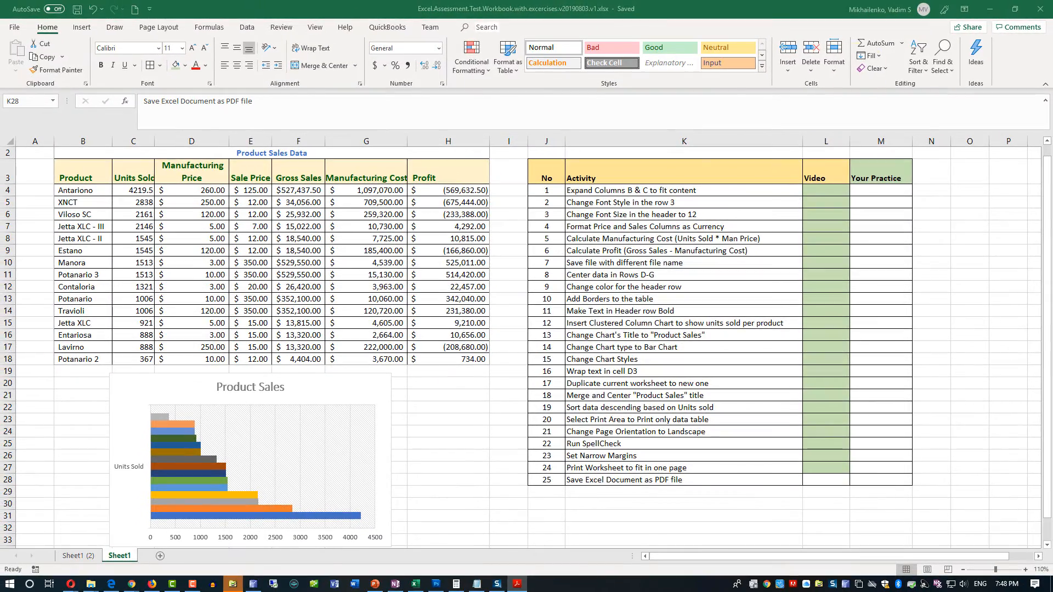
{"action": "left_click_drag", "start_coordinate": [1052, 164], "coordinate": [656, 43]}
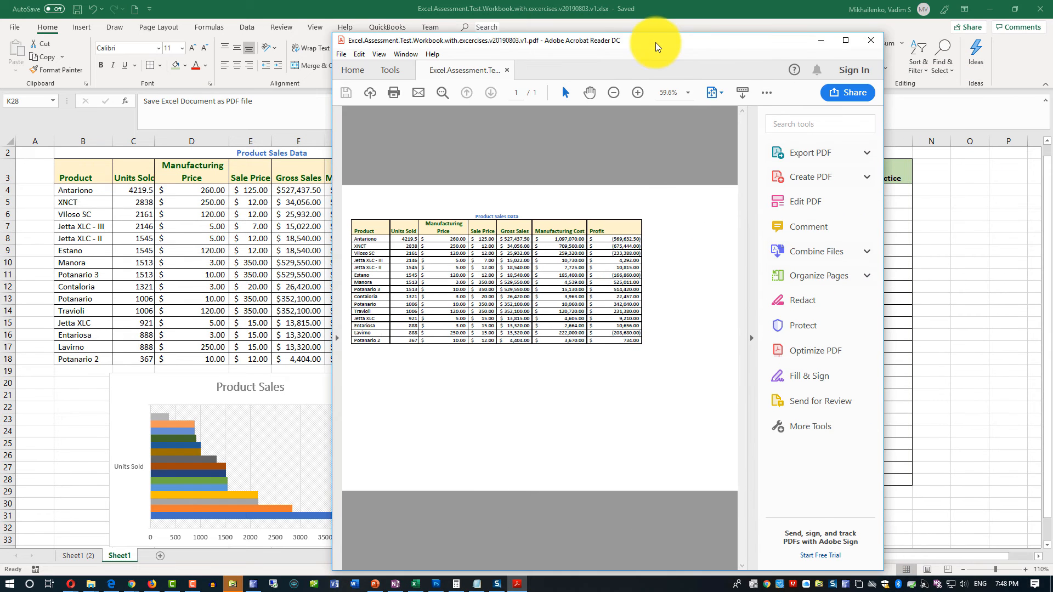
{"action": "left_click", "coordinate": [847, 45]}
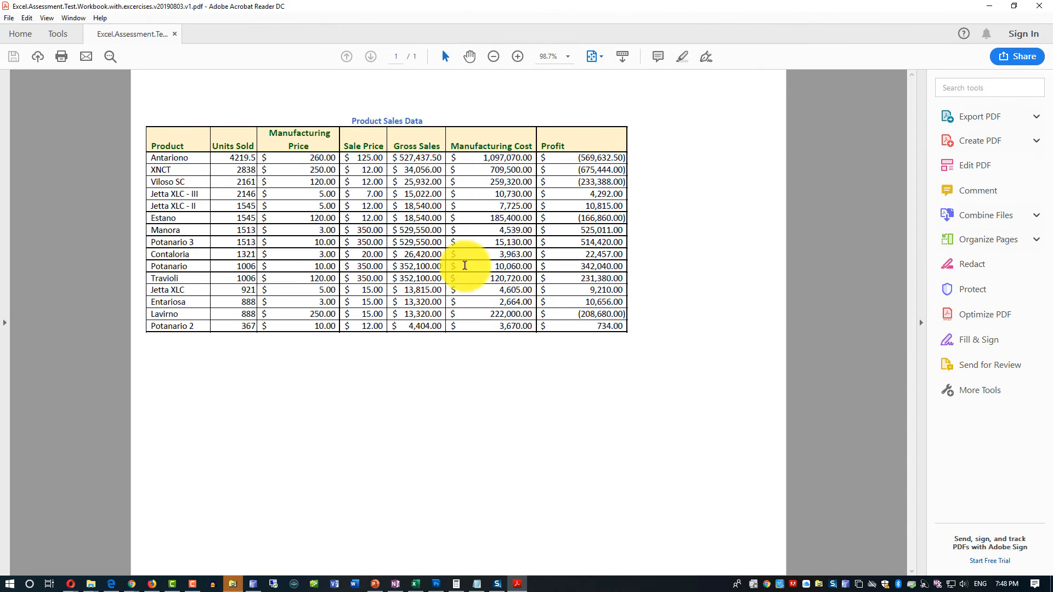